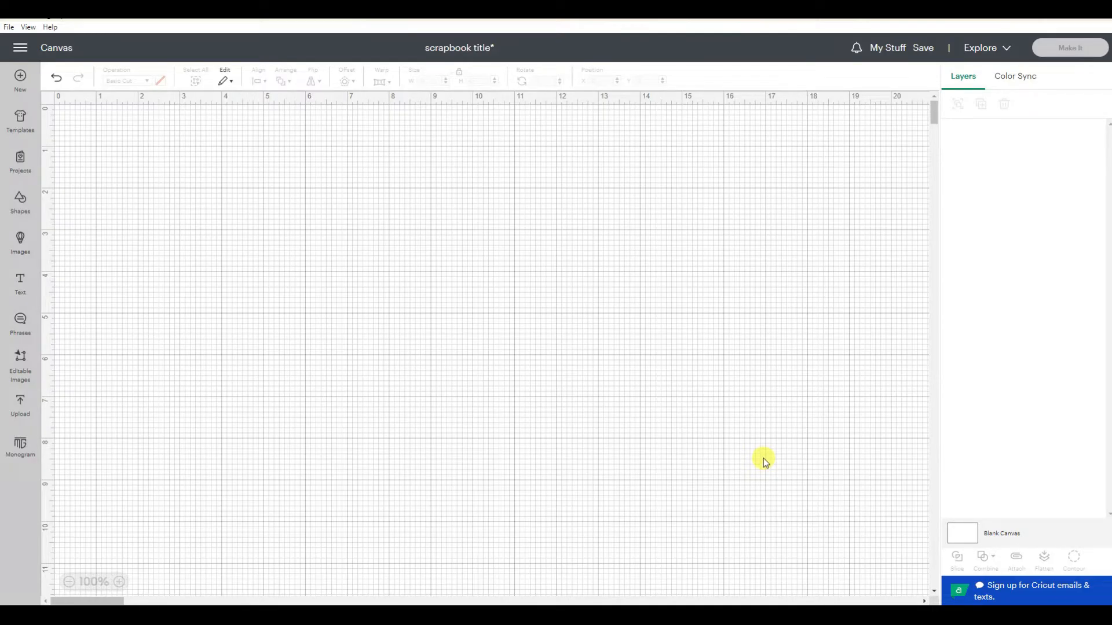
Add a square, size it to 12 × 12 in, and place it near the middle of the visible canvas
click(21, 203)
click(221, 278)
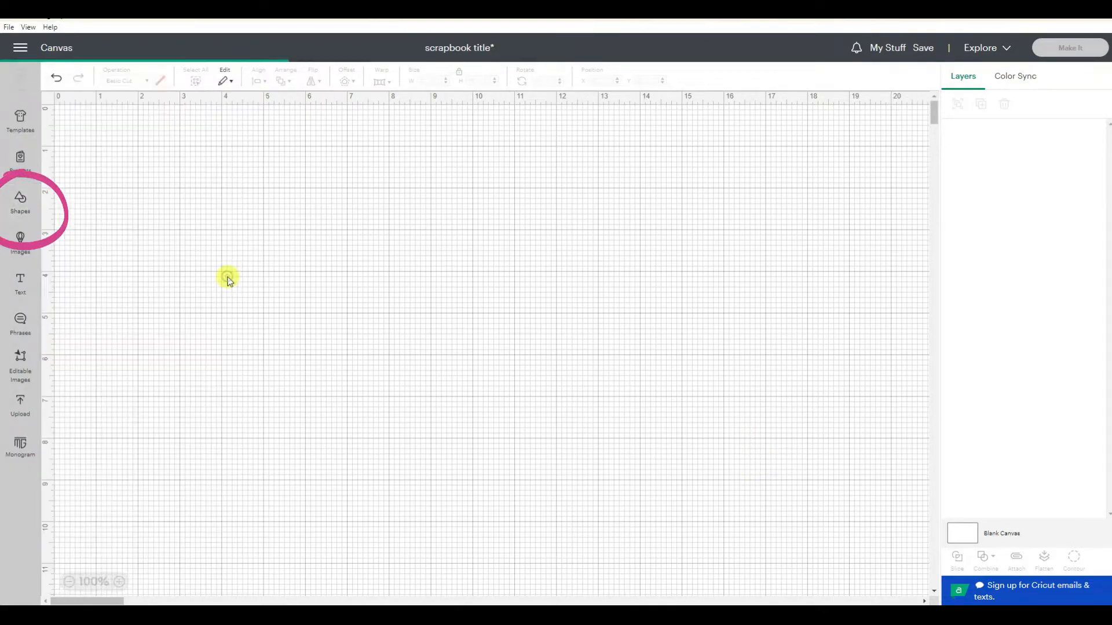
mouse_move(141, 176)
mouse_down()
mouse_move(454, 269)
mouse_move(440, 279)
mouse_up()
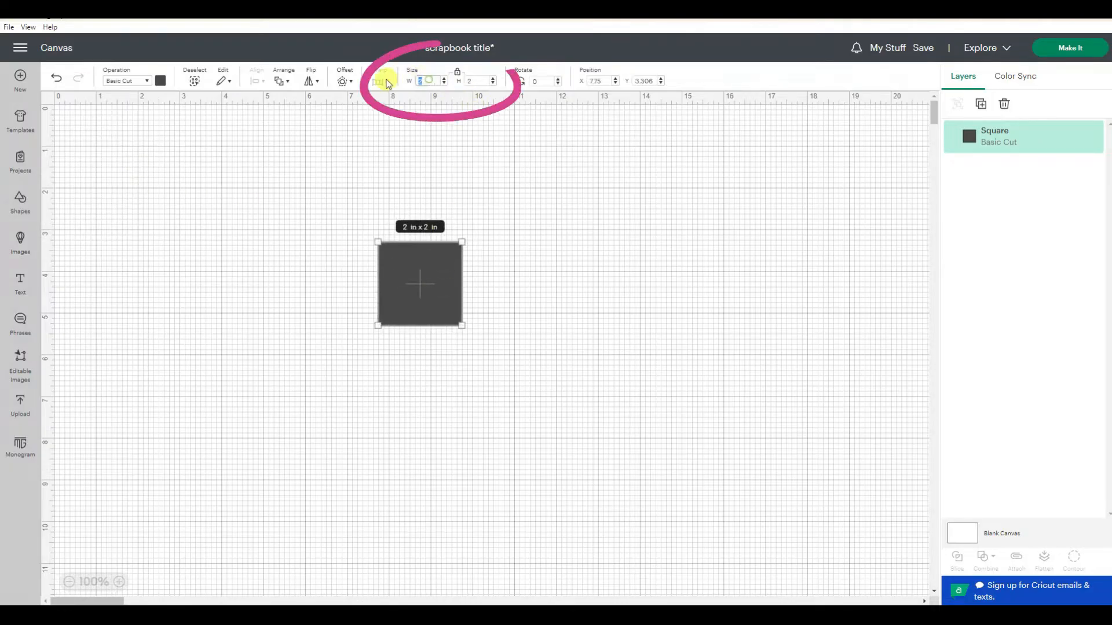
text(12)
key(Return)
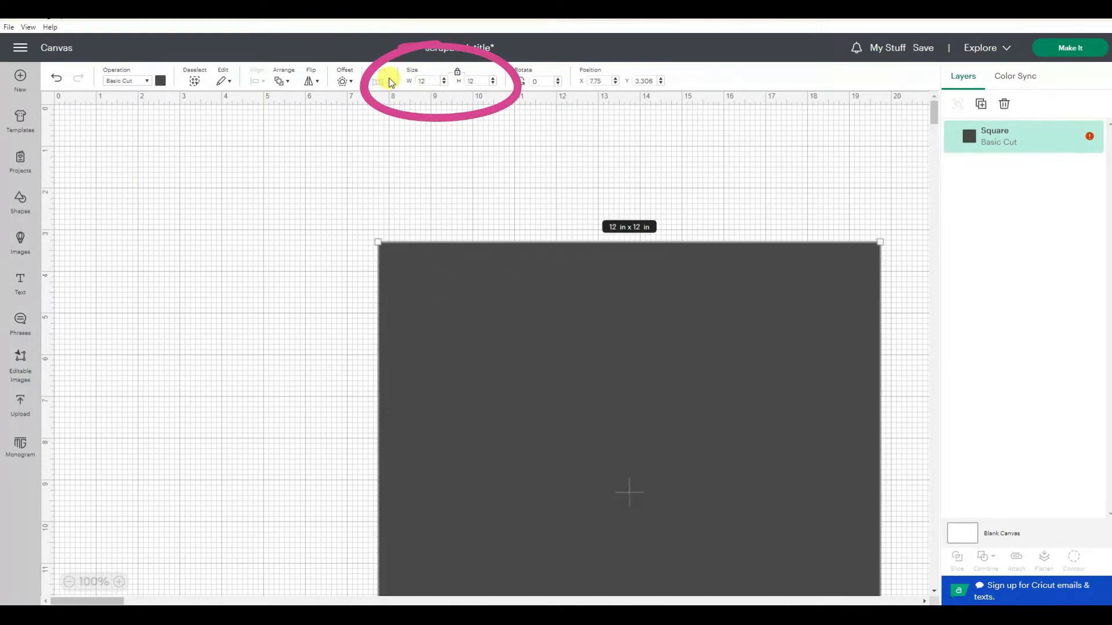
drag(619, 432, 474, 340)
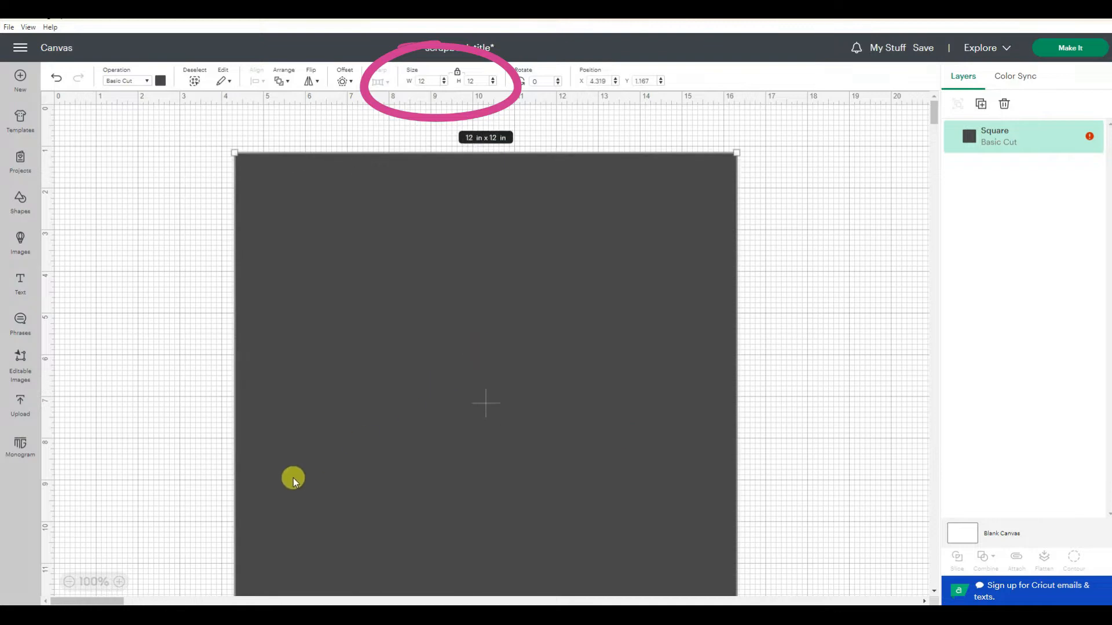
click(69, 582)
drag(365, 360, 475, 381)
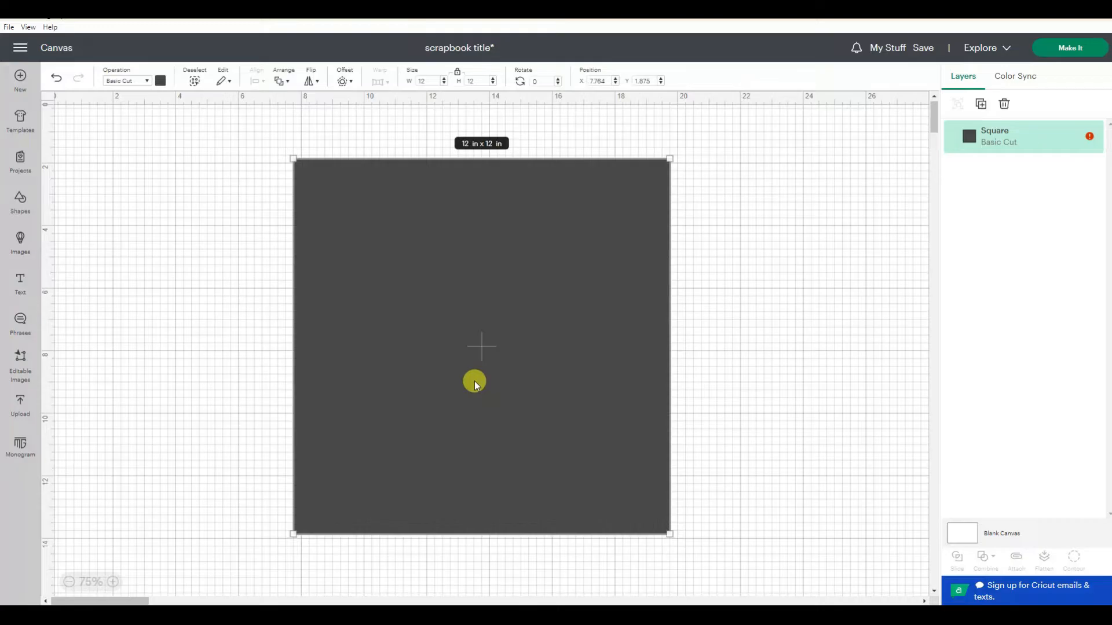
Change the 12 in square's operation to Guide
click(141, 81)
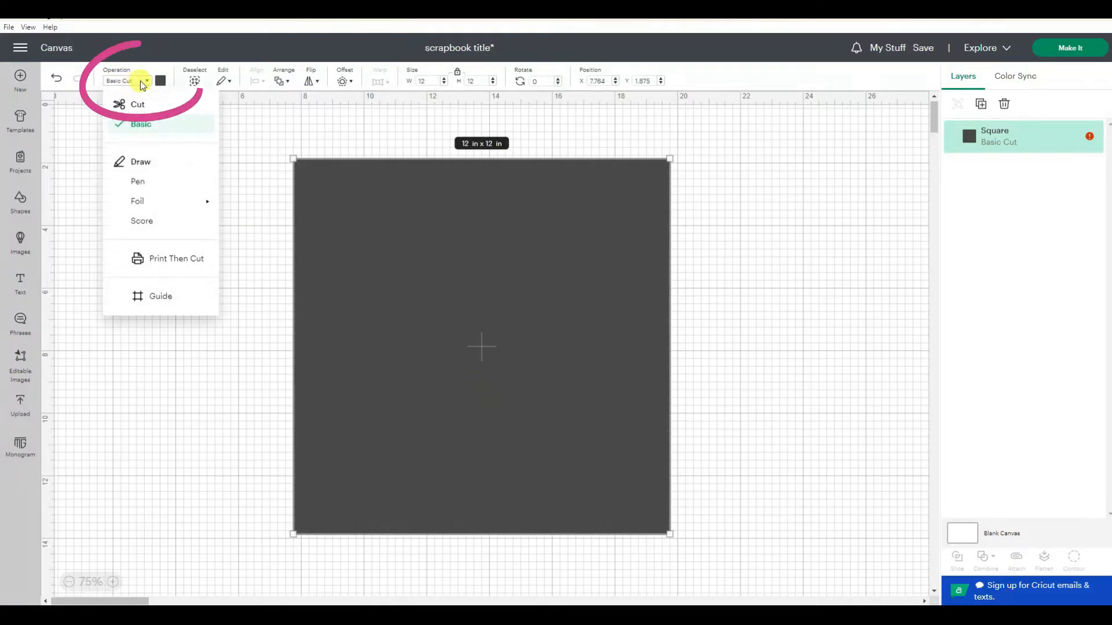
click(157, 300)
click(158, 300)
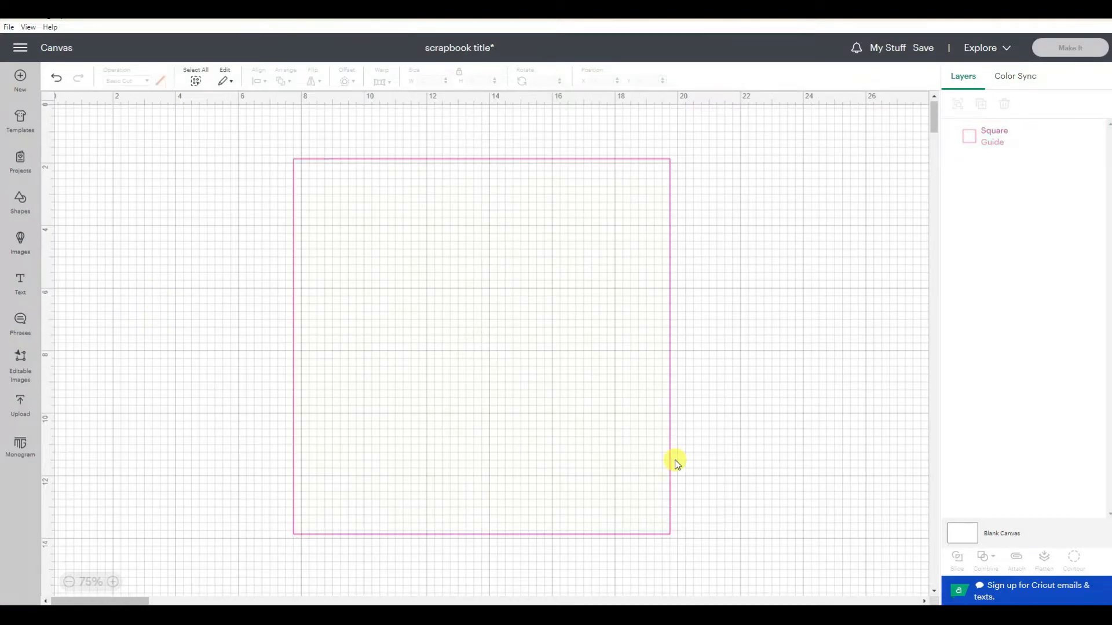
click(515, 157)
click(758, 272)
Add a second square beside the page guide, unlock its proportions, and size it to 6 in wide by 4 in high
click(19, 200)
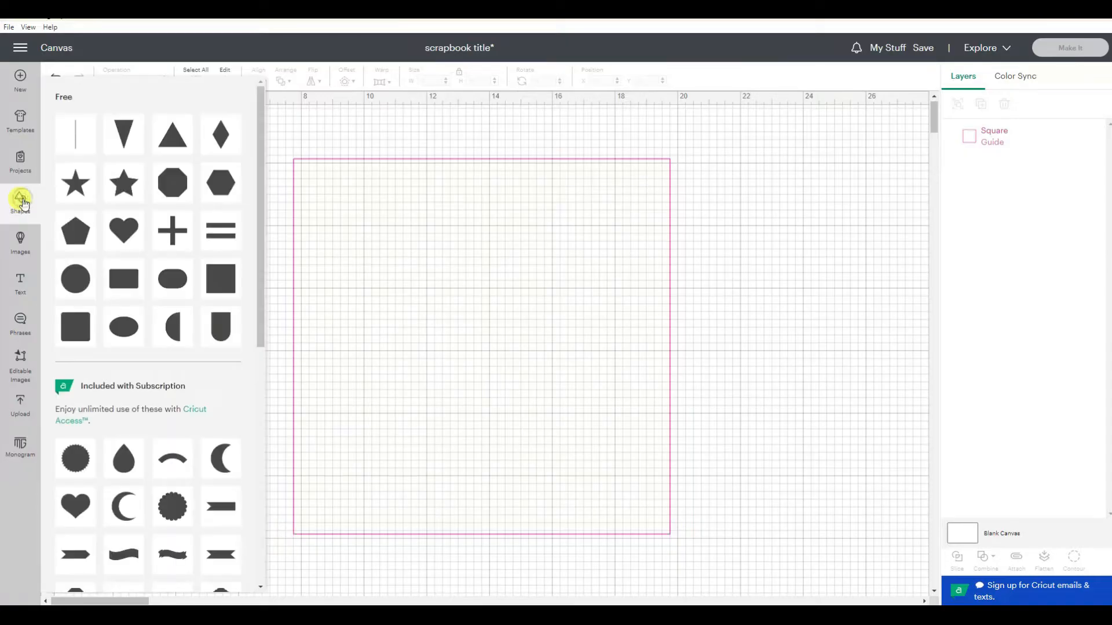
click(220, 278)
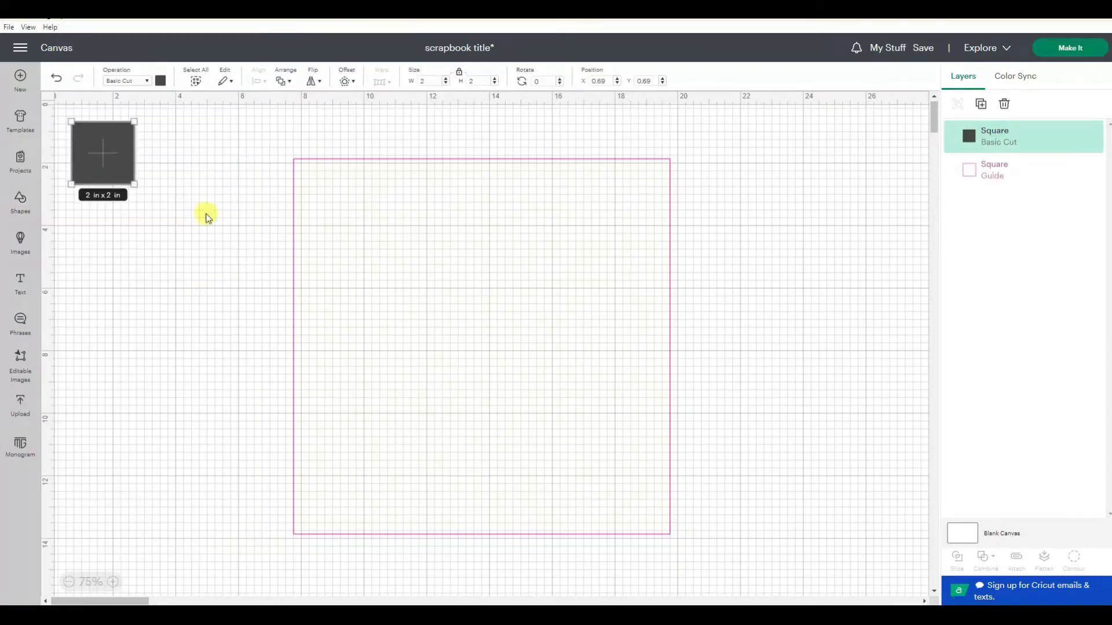
drag(97, 154, 212, 321)
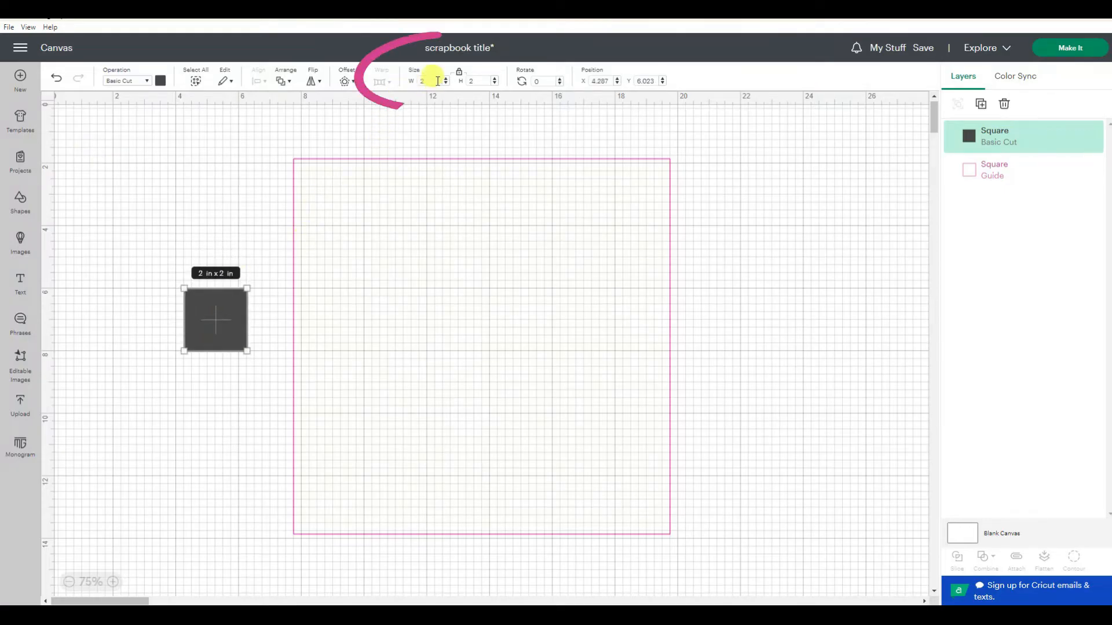
click(459, 72)
drag(433, 81, 411, 82)
text(6)
drag(479, 82, 461, 84)
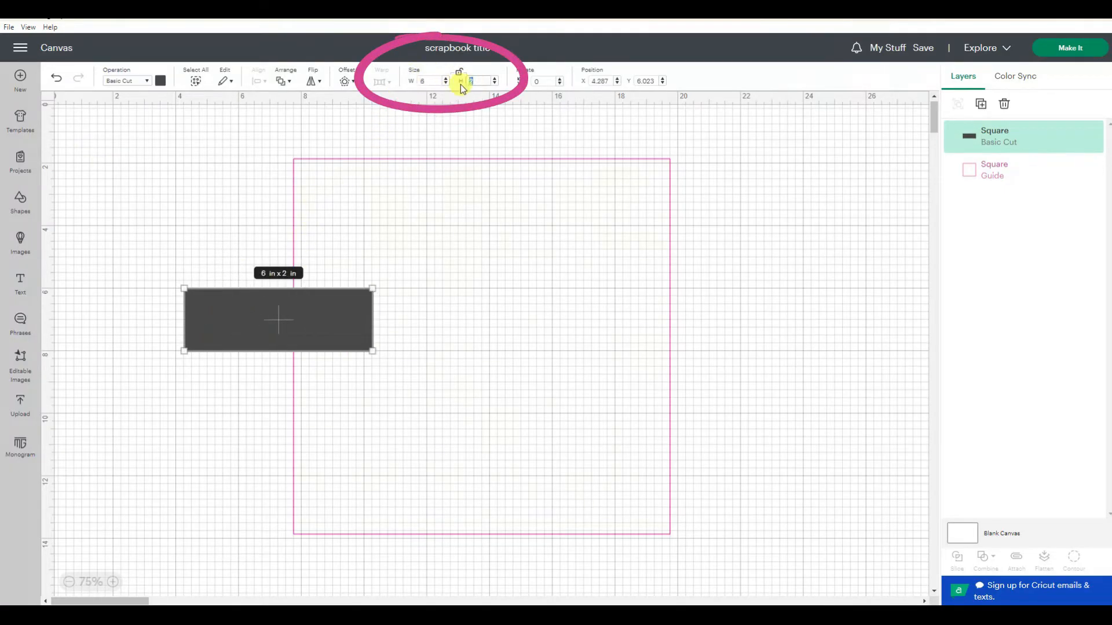
text(4)
key(Return)
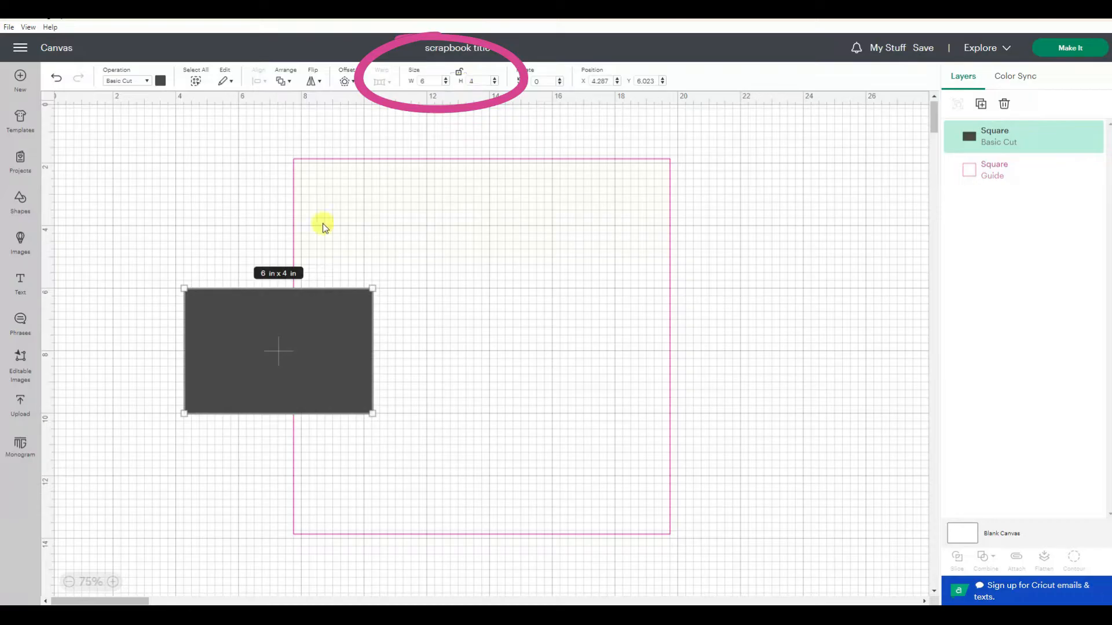
Change the 6 × 4 in rectangle to a Guide and move it inside the page guide's left half
click(144, 84)
click(155, 296)
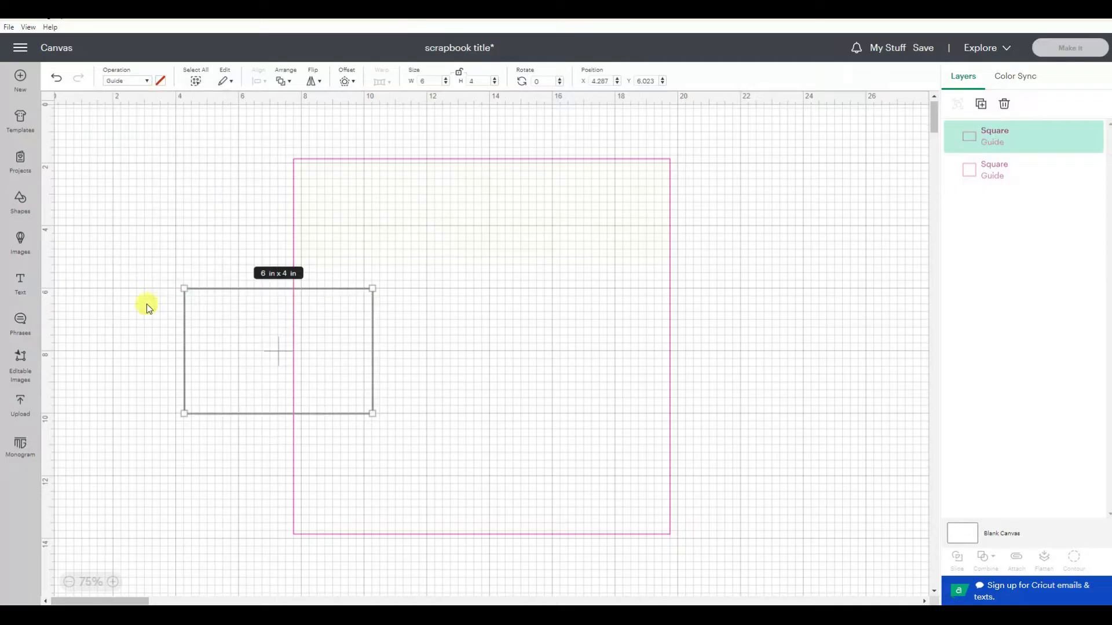
click(219, 288)
drag(260, 358, 399, 370)
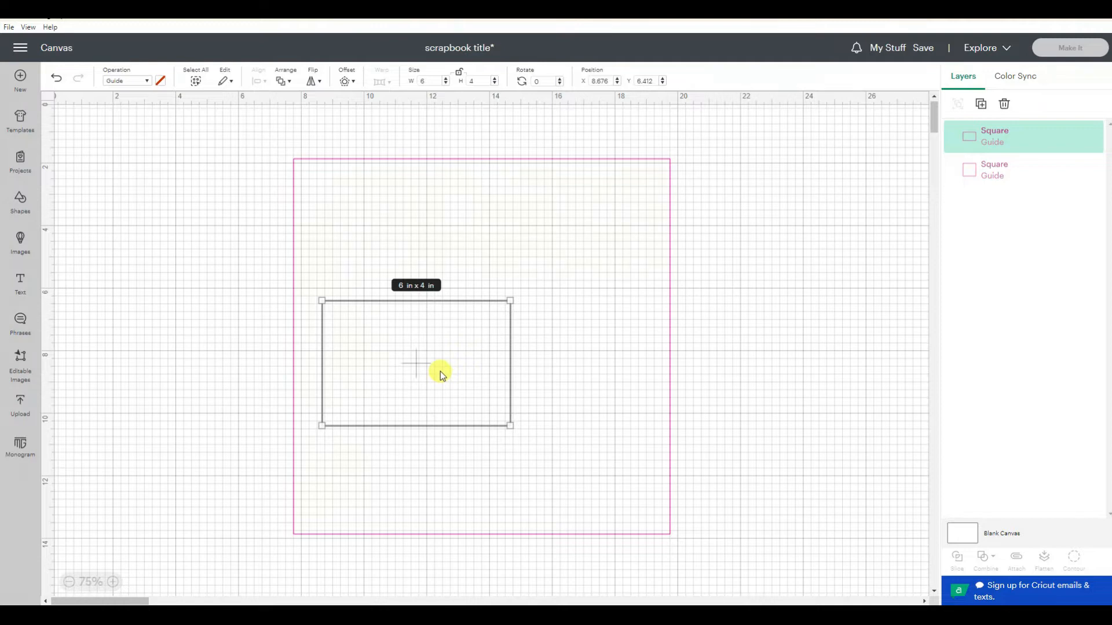
Duplicate the 6 × 4 in guide, rotate the copy 90°, and place it to the right of the original inside the page guide
key(ctrl+v)
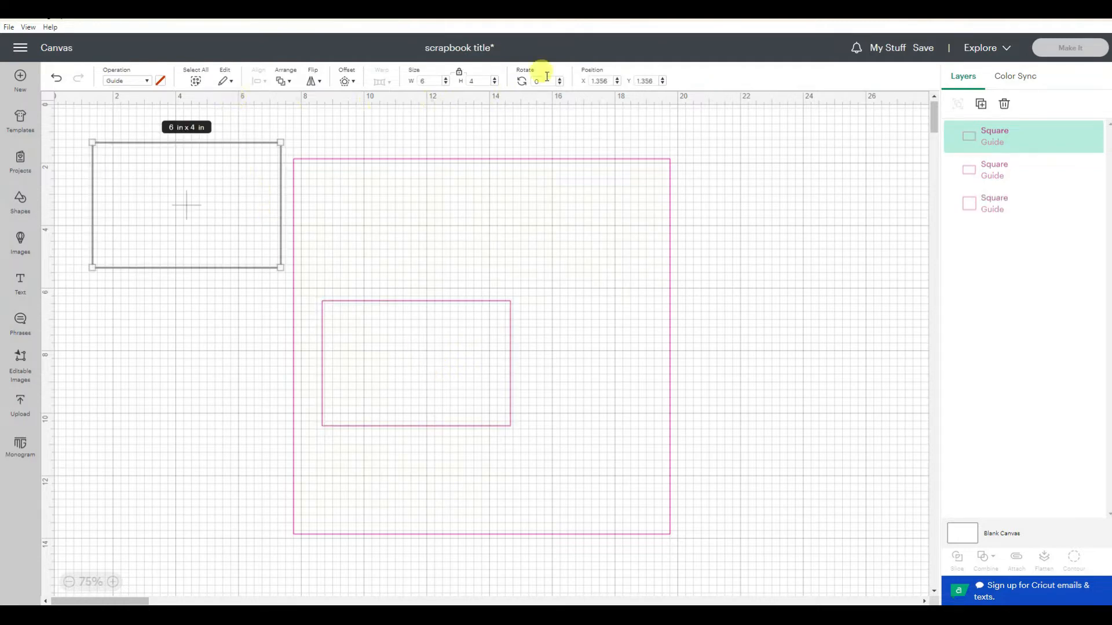
click(536, 81)
text(90)
key(Return)
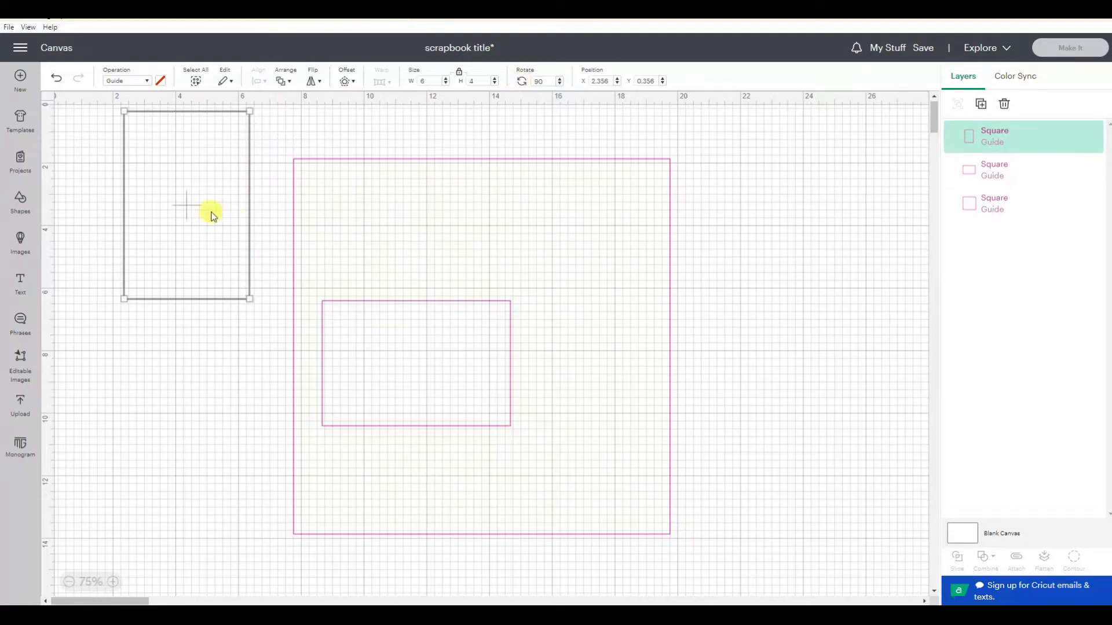
drag(197, 207, 600, 397)
click(804, 350)
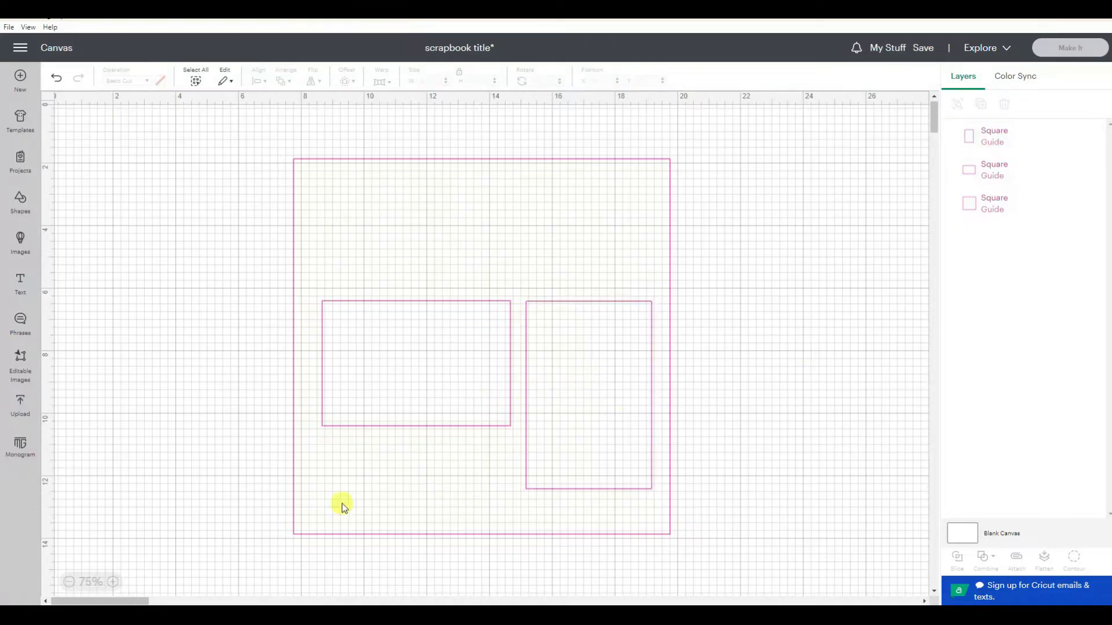
Move the horizontal photo guide down so its lower edge lines up with the vertical photo guide's lower edge
drag(380, 394, 382, 458)
click(762, 343)
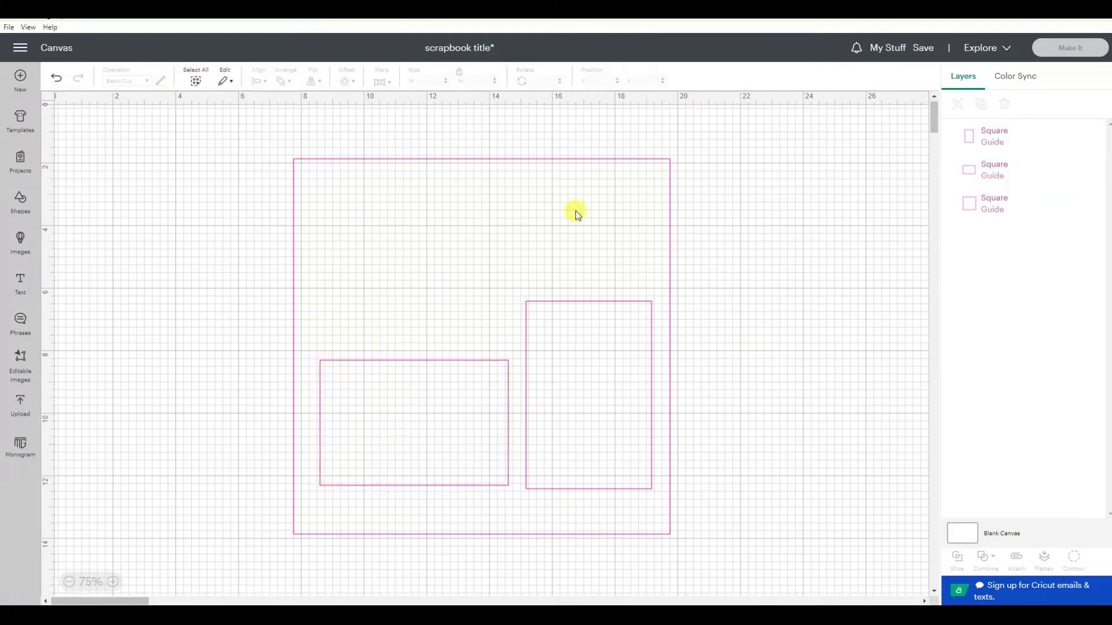
key(ctrl+z)
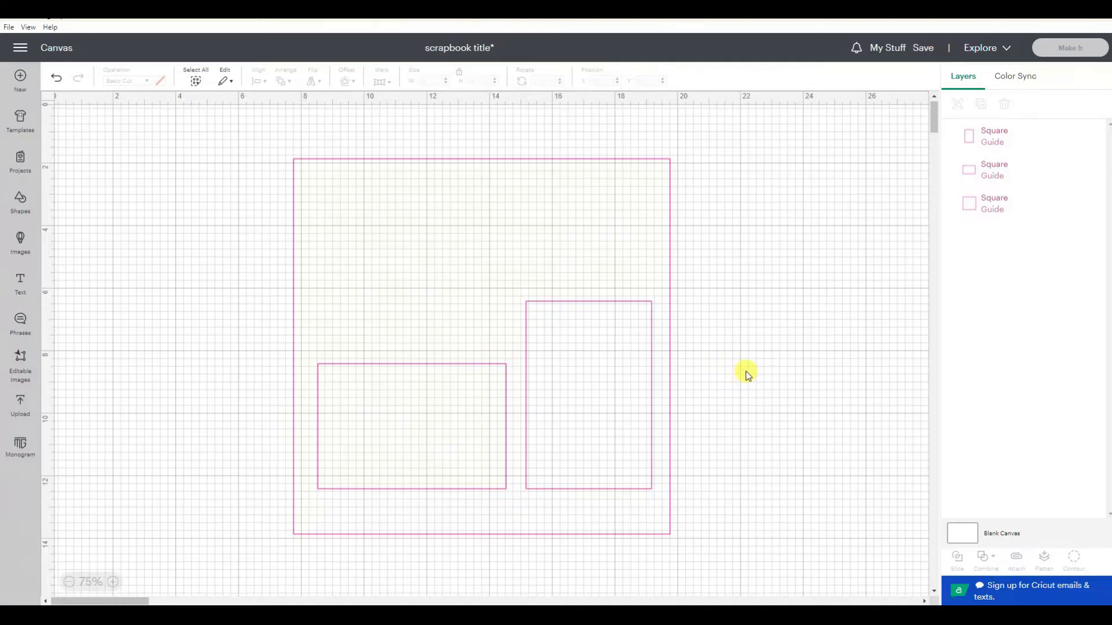
Add the text "MAKING" across the upper part of the page guide and enlarge it to about 9.73 in wide
click(19, 280)
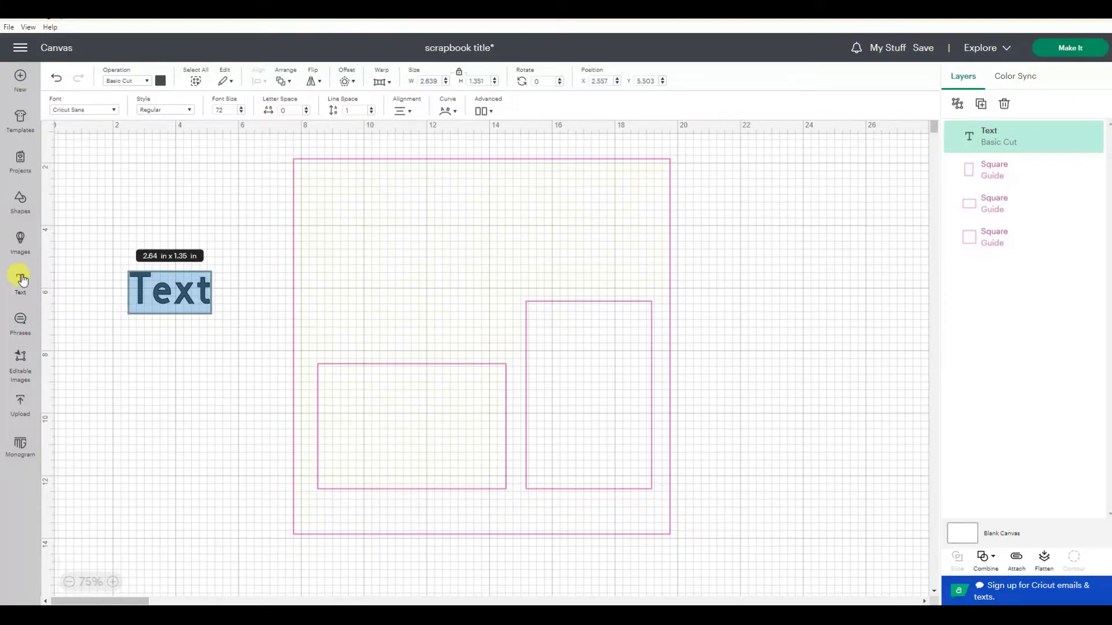
text(MAKING)
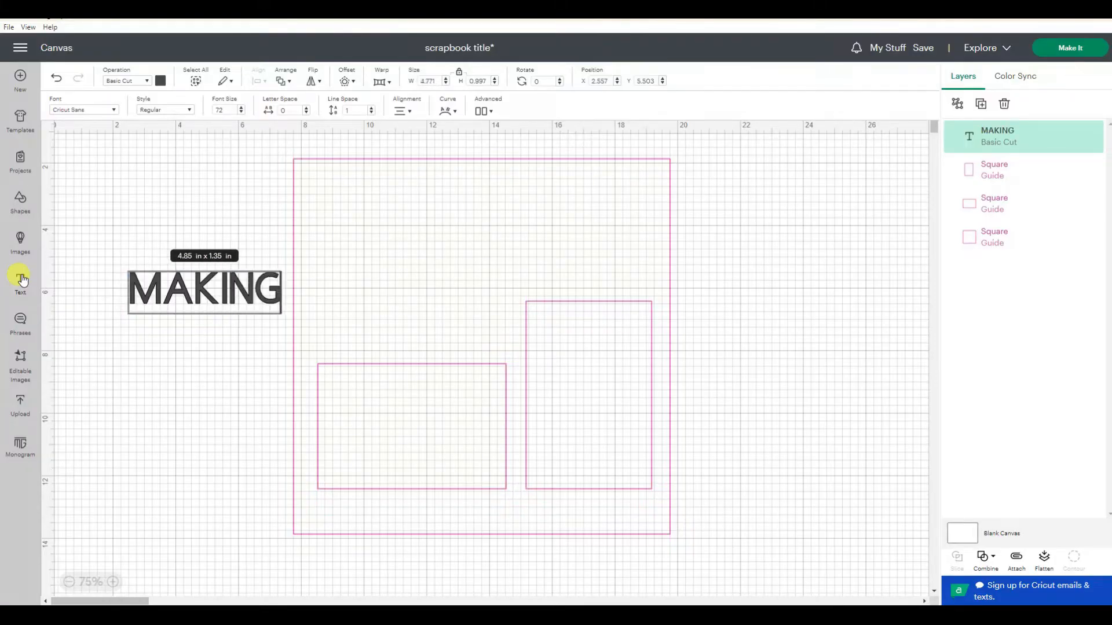
drag(225, 289, 423, 199)
drag(506, 223, 563, 247)
click(772, 270)
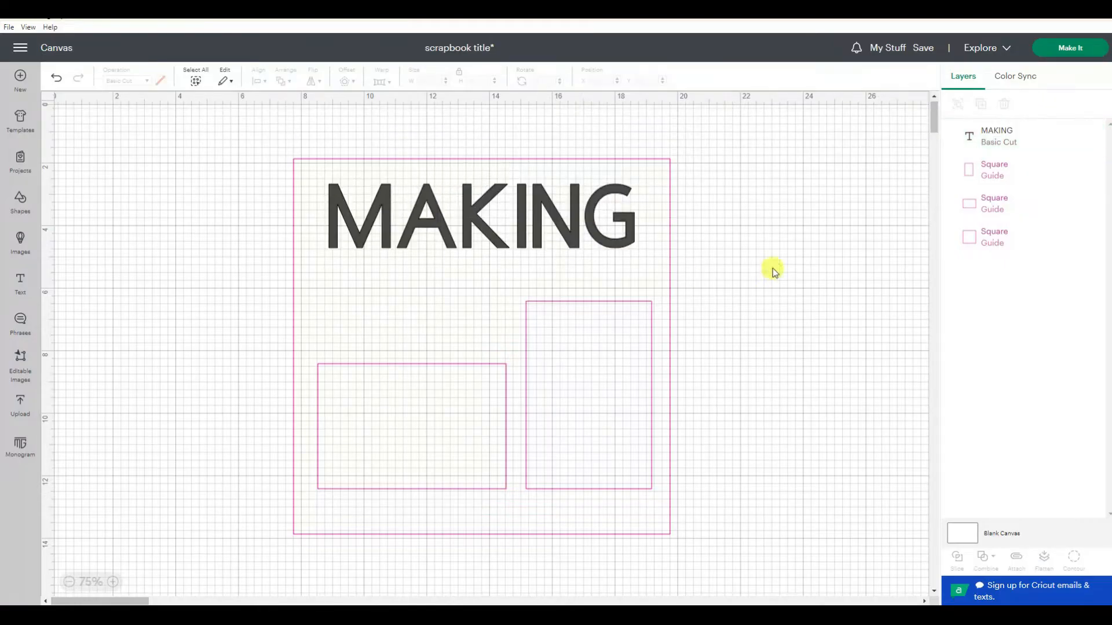
Filter the fonts to Free and Purchased, and apply the Extreme Fonts - Junior font to the MAKING title
click(597, 236)
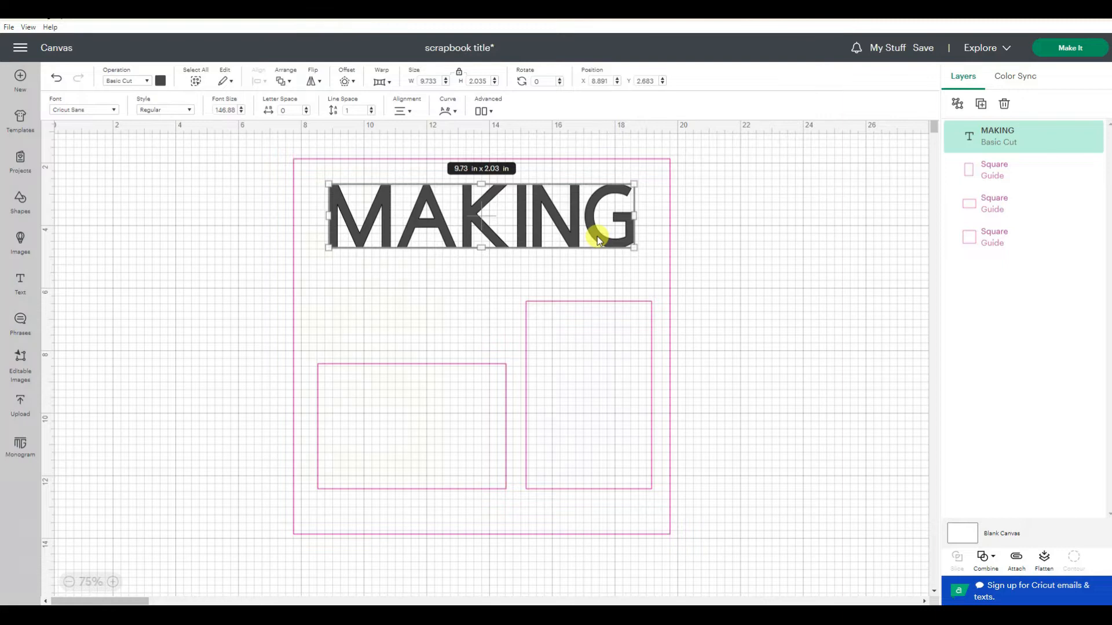
click(87, 110)
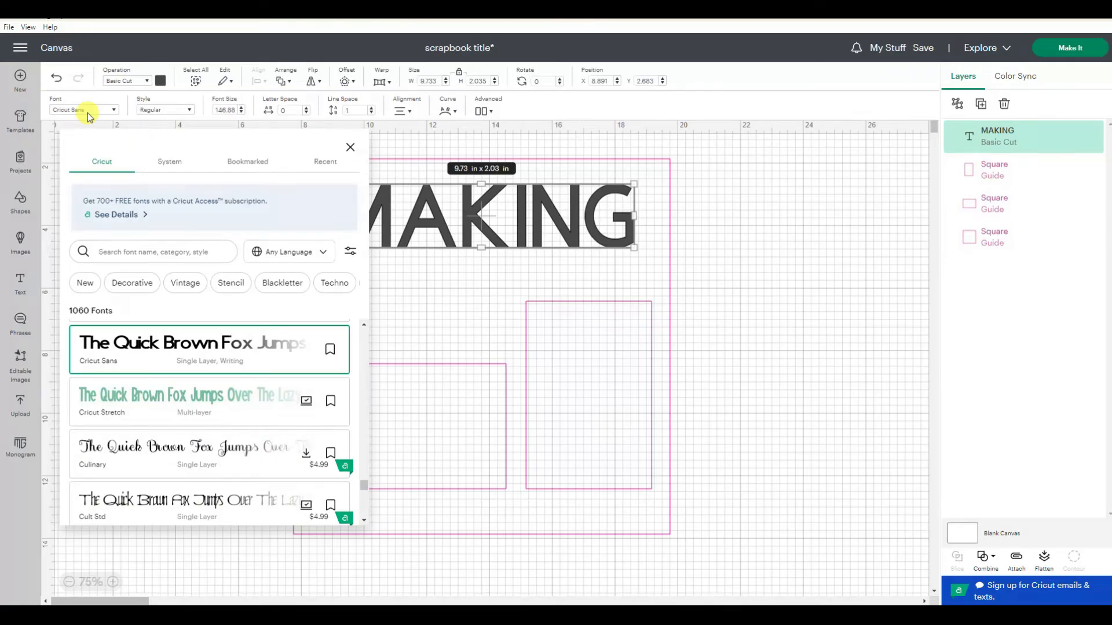
click(351, 252)
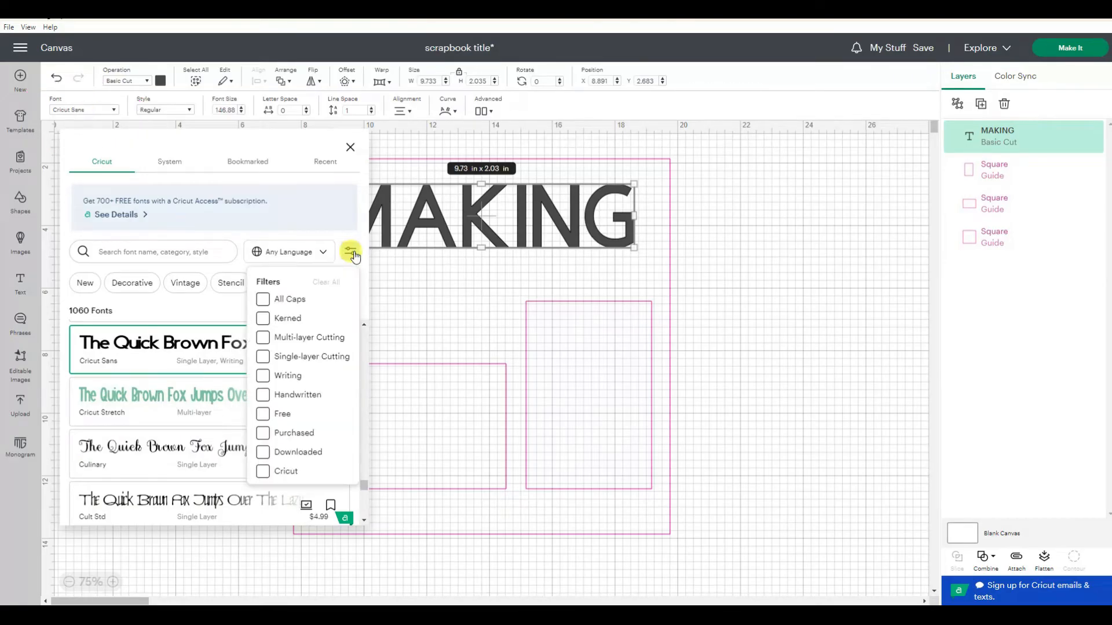
click(264, 415)
click(263, 433)
click(203, 313)
scroll(200, 399, down, 10)
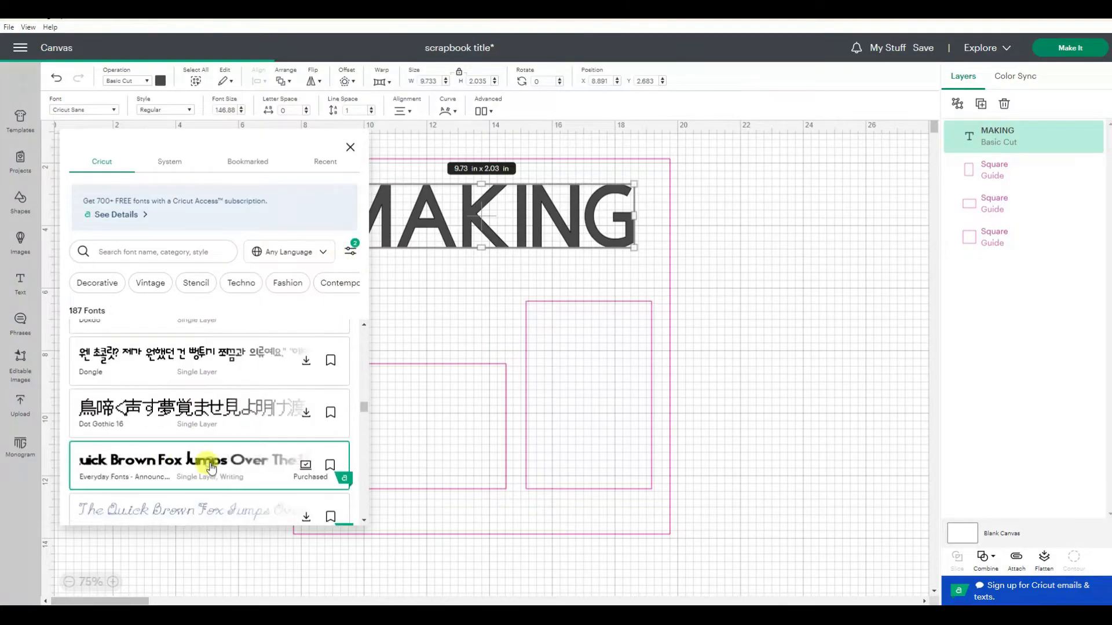
click(211, 466)
click(780, 402)
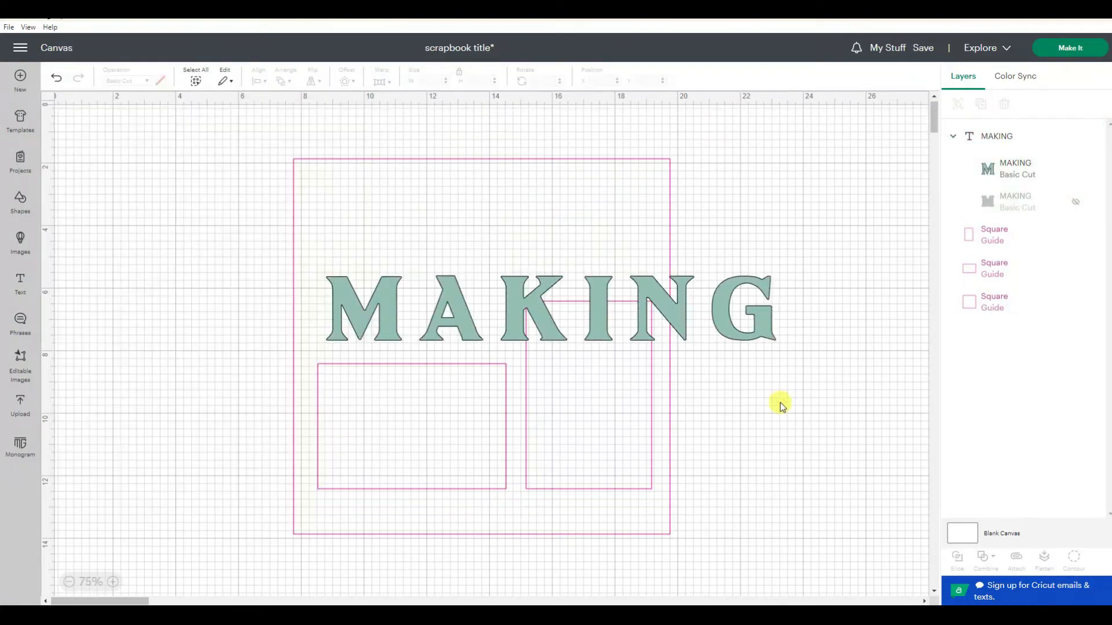
Move the MAKING title up to the page guide's upper edge, then duplicate it and place the copy below
click(720, 326)
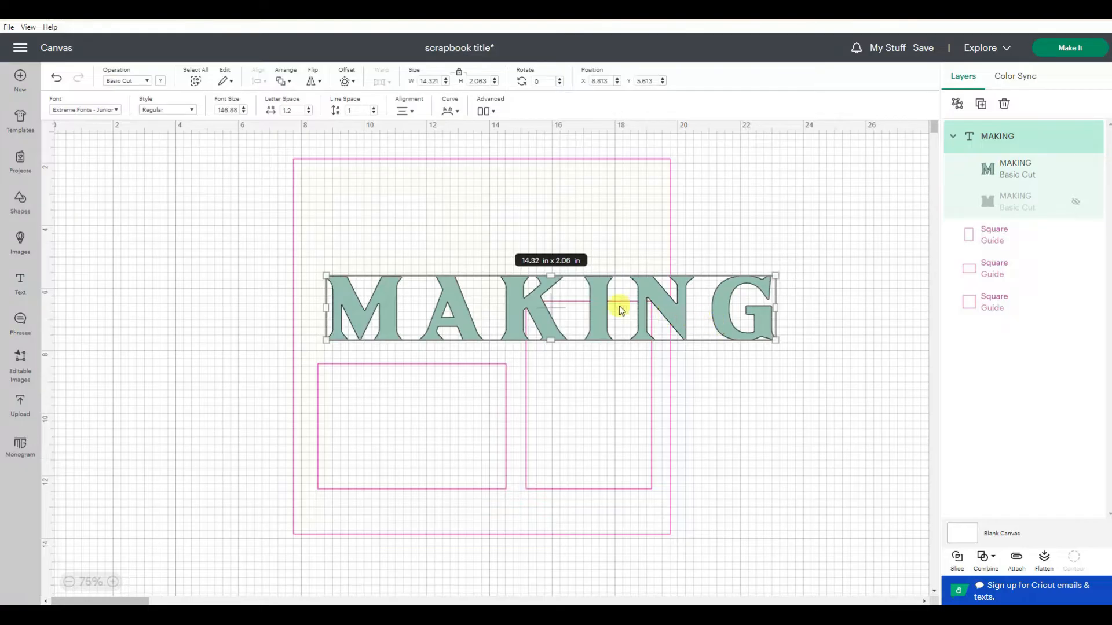
drag(600, 297, 584, 196)
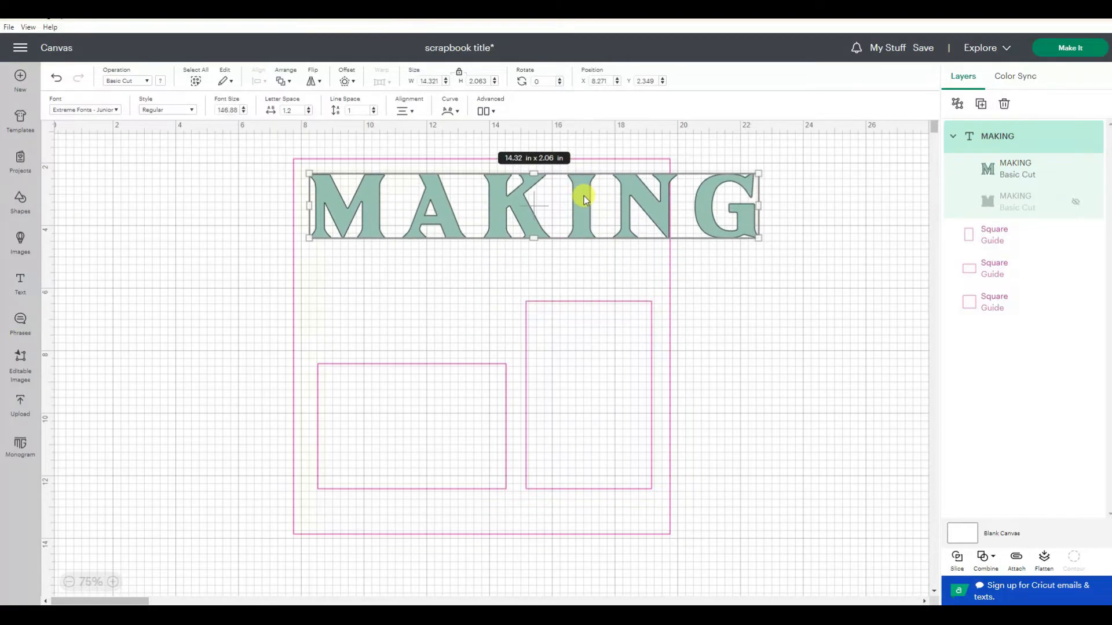
key(ctrl+d)
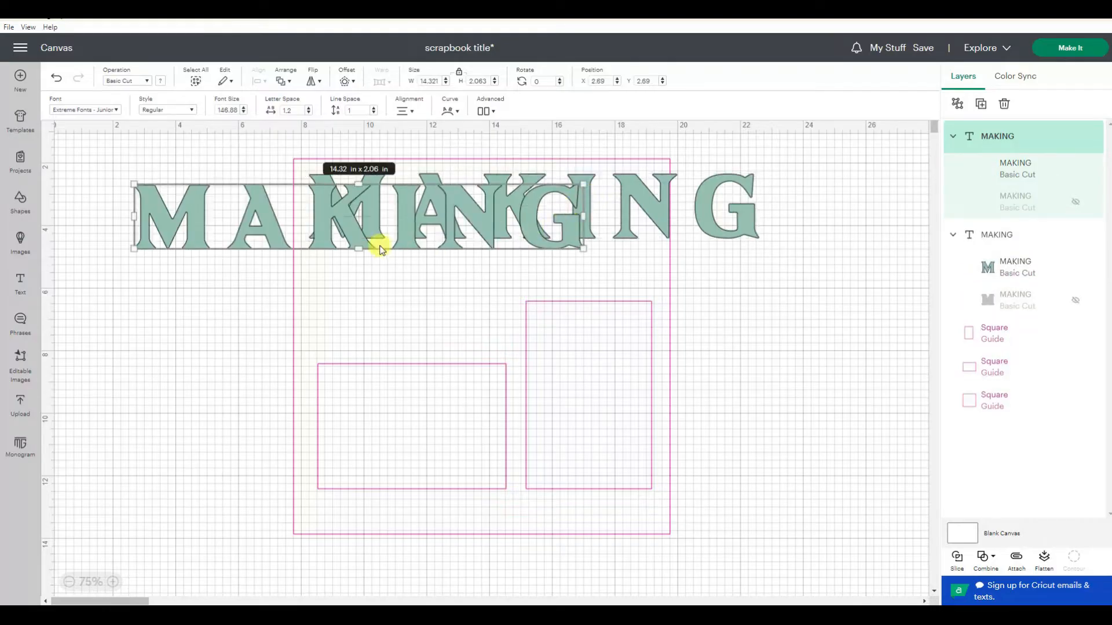
drag(362, 239, 622, 343)
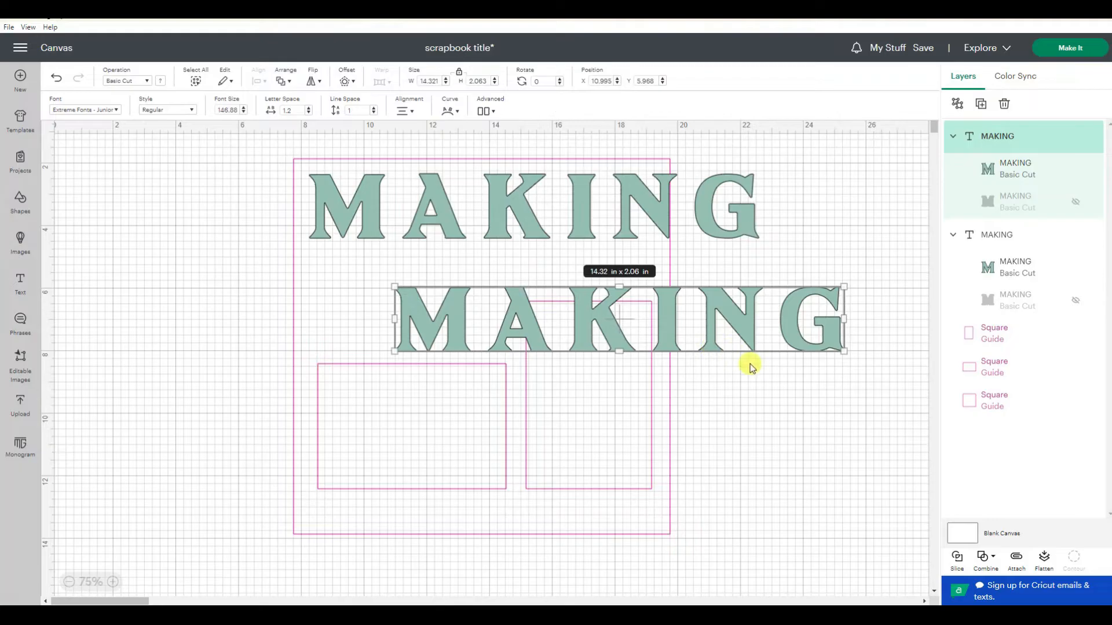
Change the font of the lower MAKING copy to Karley
click(99, 110)
scroll(174, 336, down, 10)
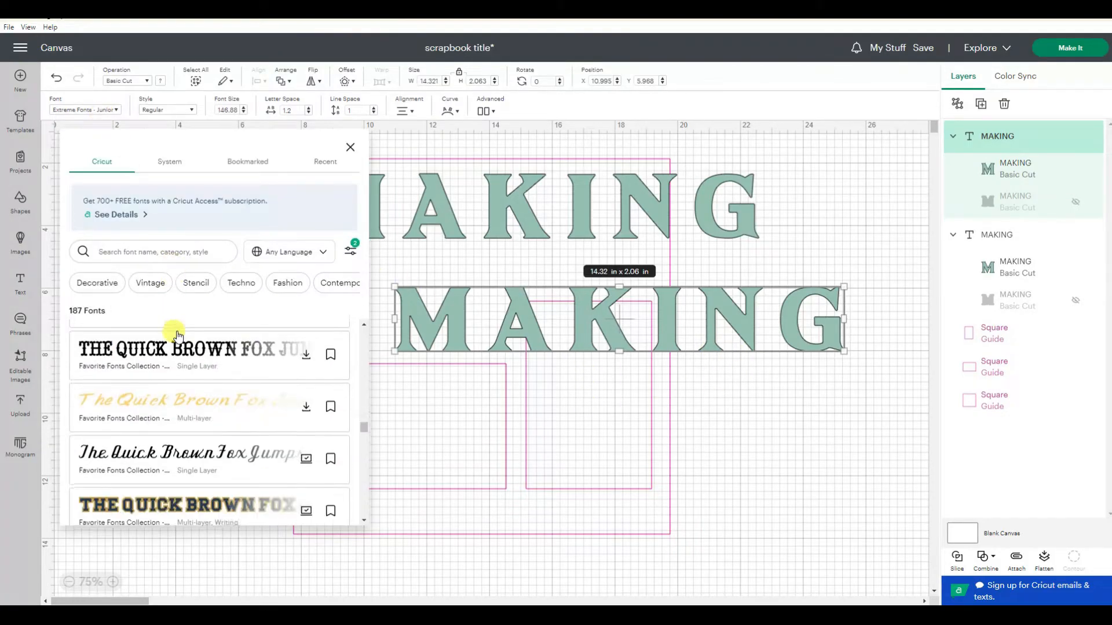
scroll(178, 336, down, 15)
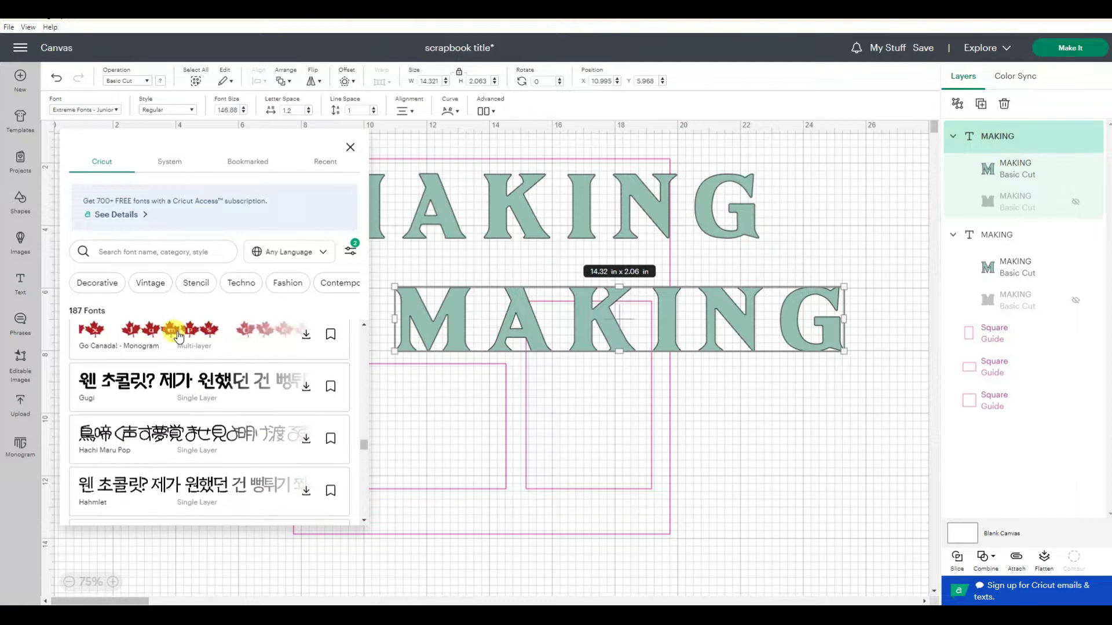
scroll(177, 336, down, 5)
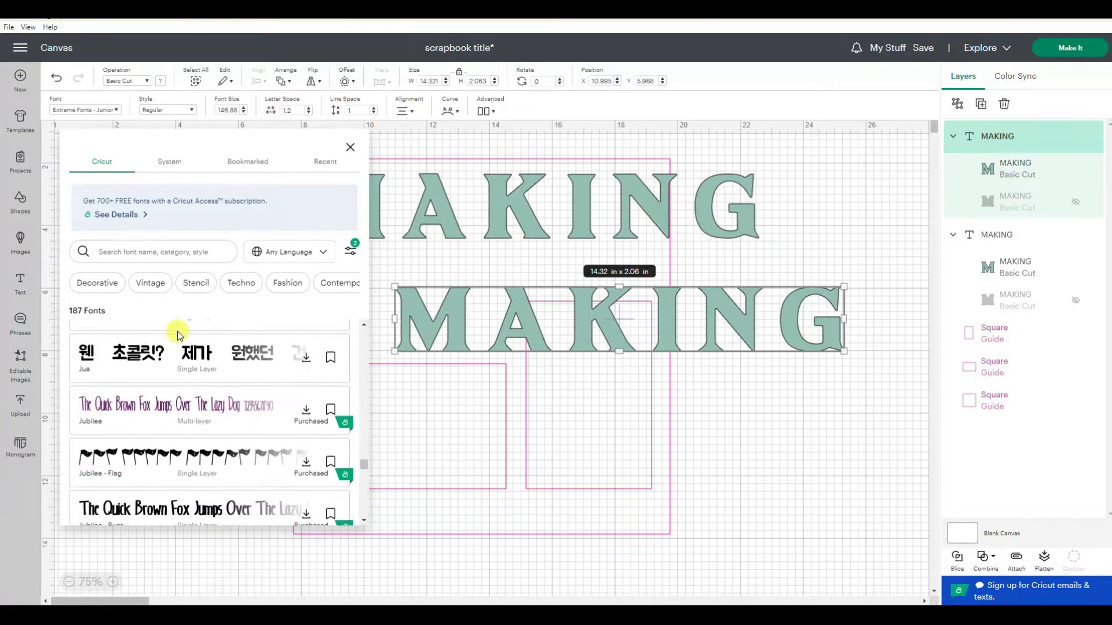
scroll(177, 336, down, 5)
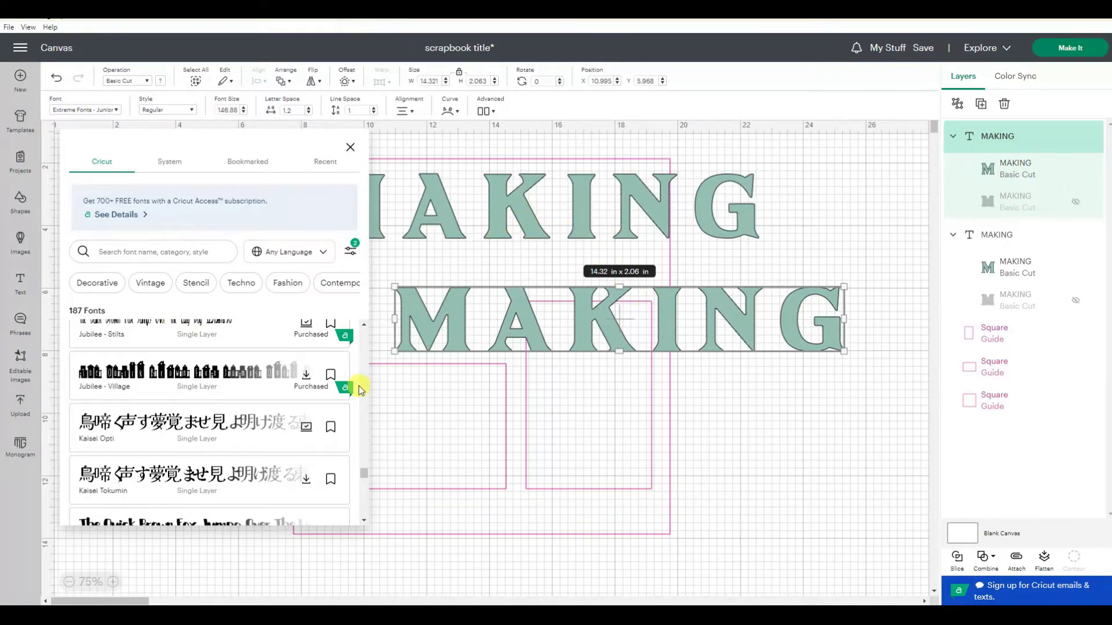
scroll(260, 427, down, 3)
click(262, 416)
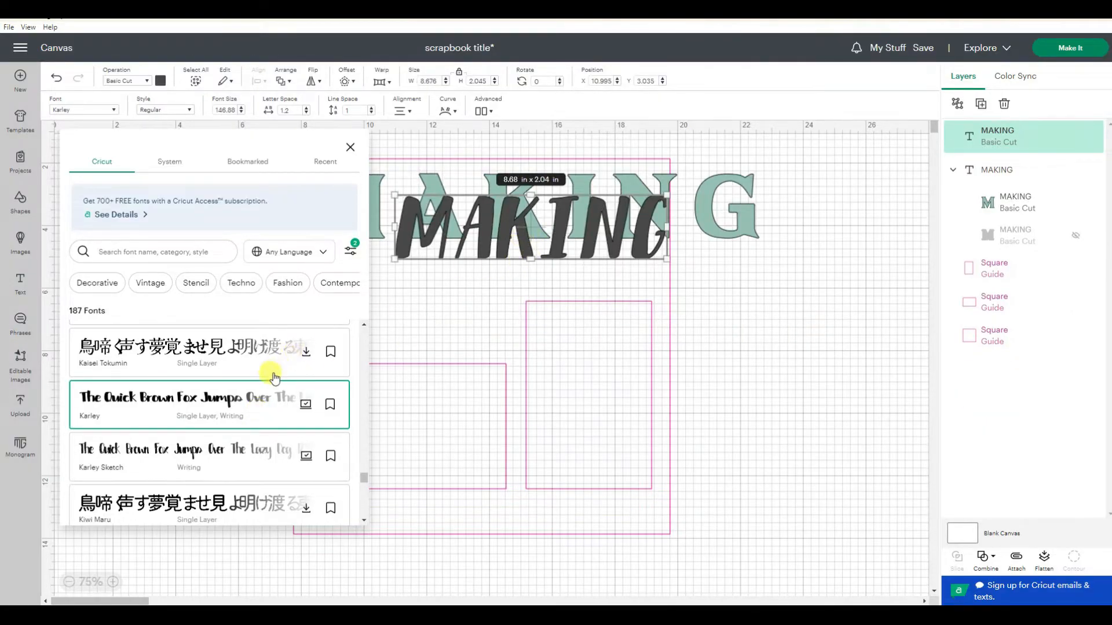
Change the MAKING copy to the bold pink Opposites Attract font, and make further duplicates of the green MAKING title for more font trials
scroll(270, 375, down, 5)
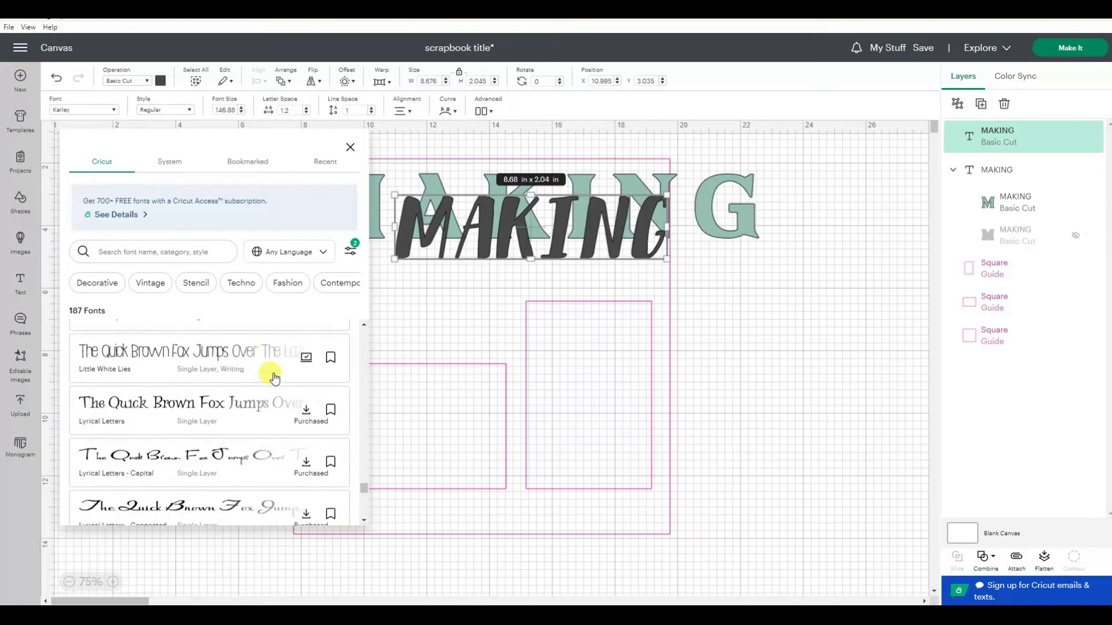
scroll(275, 378, down, 3)
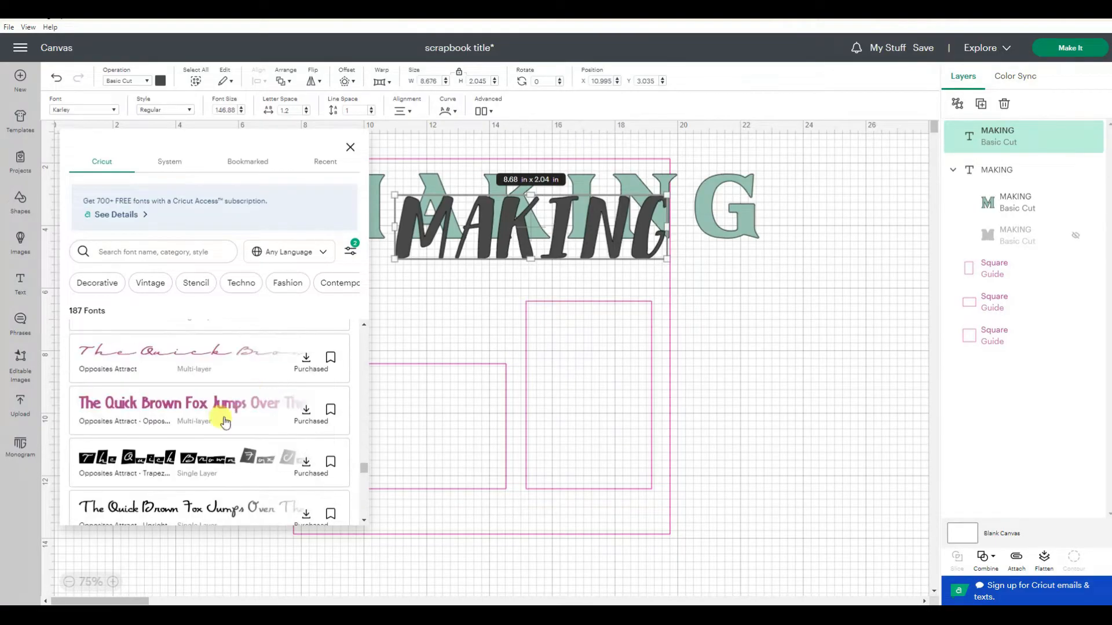
click(258, 398)
click(503, 280)
key(ctrl+d)
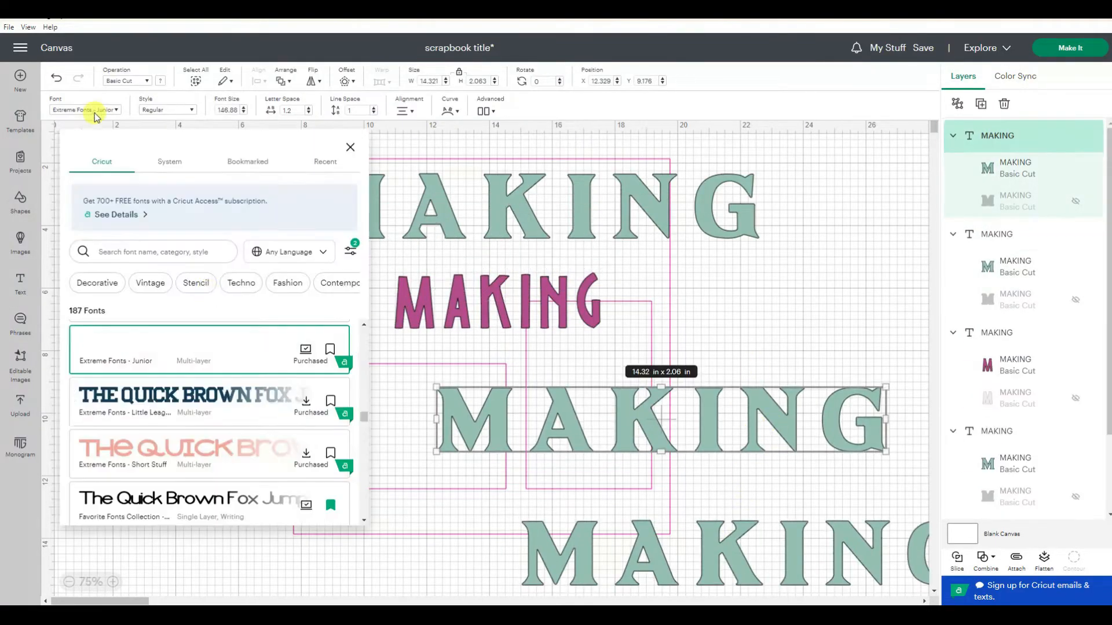
Apply the navy Extreme Fonts - Little League font to one green MAKING duplicate and move it just below the original title
click(96, 110)
click(174, 392)
drag(740, 389, 794, 252)
Browse fonts for the next green MAKING duplicate, trying single-layer fonts and choosing Poker Night
click(640, 397)
click(87, 110)
scroll(244, 398, down, 5)
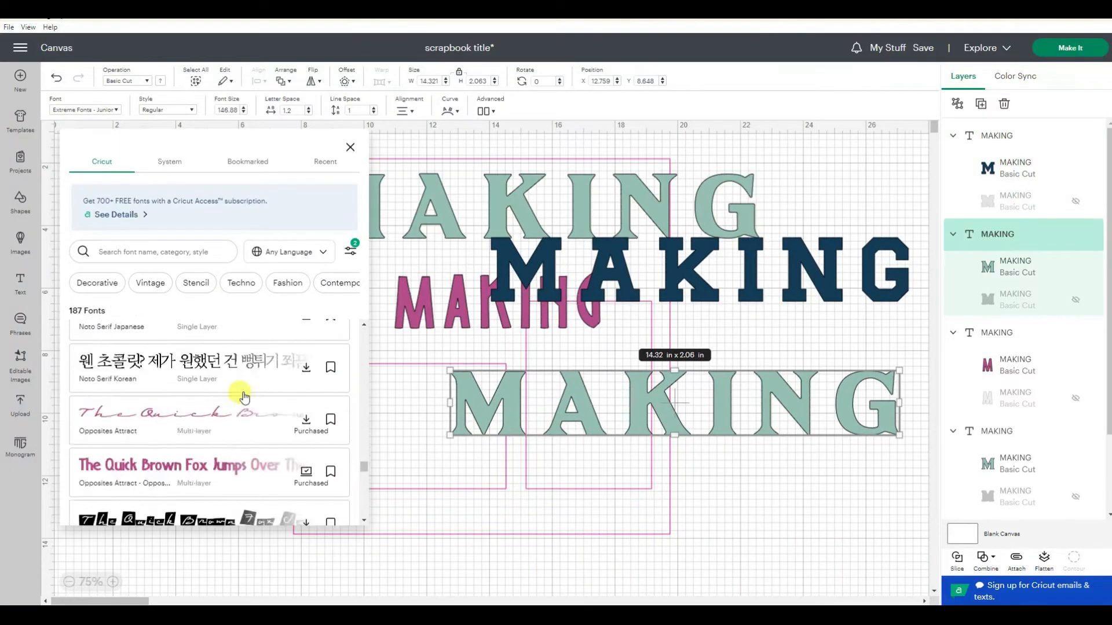
scroll(244, 398, down, 3)
click(235, 422)
scroll(236, 422, down, 3)
click(219, 393)
scroll(194, 442, down, 1)
click(197, 441)
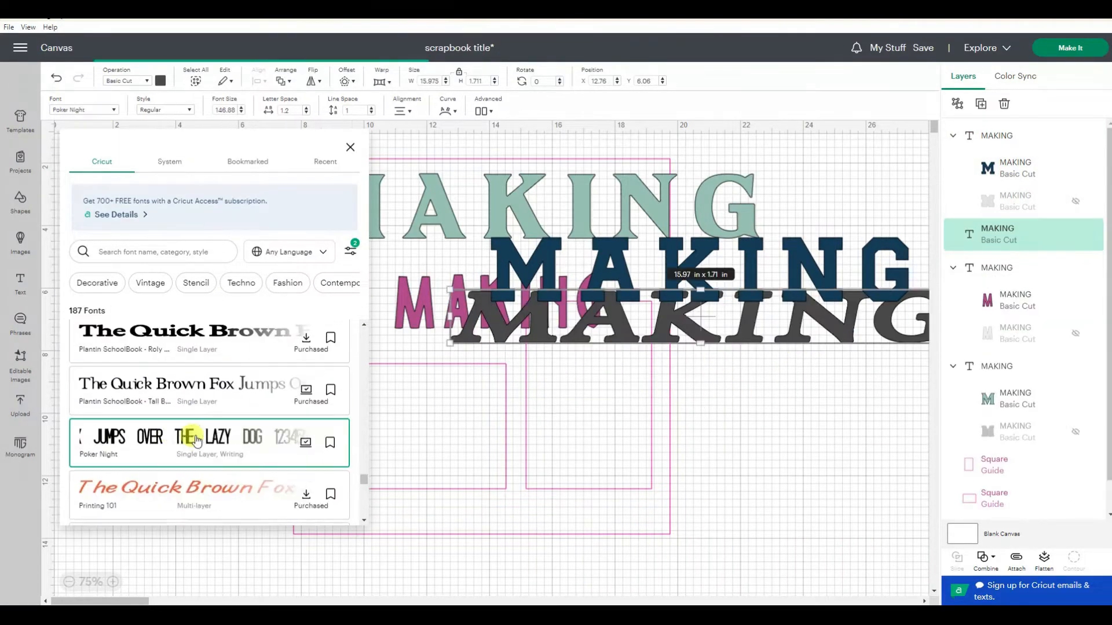
Move the Poker Night copy beside the vertical photo guide, then duplicate MAKING and place the duplicate over the photo guides
scroll(193, 434, down, 3)
drag(608, 341, 822, 405)
key(ctrl+d)
drag(316, 280, 574, 415)
Try a wide geometric sans-serif font on the MAKING duplicate lying over the photo guides
click(87, 110)
scroll(214, 392, down, 3)
scroll(214, 392, down, 3)
click(216, 383)
scroll(216, 383, down, 3)
scroll(217, 387, down, 5)
Change the navy MAKING copy to the Trade Gothic Display font and move it below the green title, across the page guide's edge
click(701, 272)
click(87, 110)
scroll(188, 394, down, 3)
scroll(189, 394, down, 3)
click(211, 479)
scroll(210, 481, down, 3)
drag(622, 197, 692, 293)
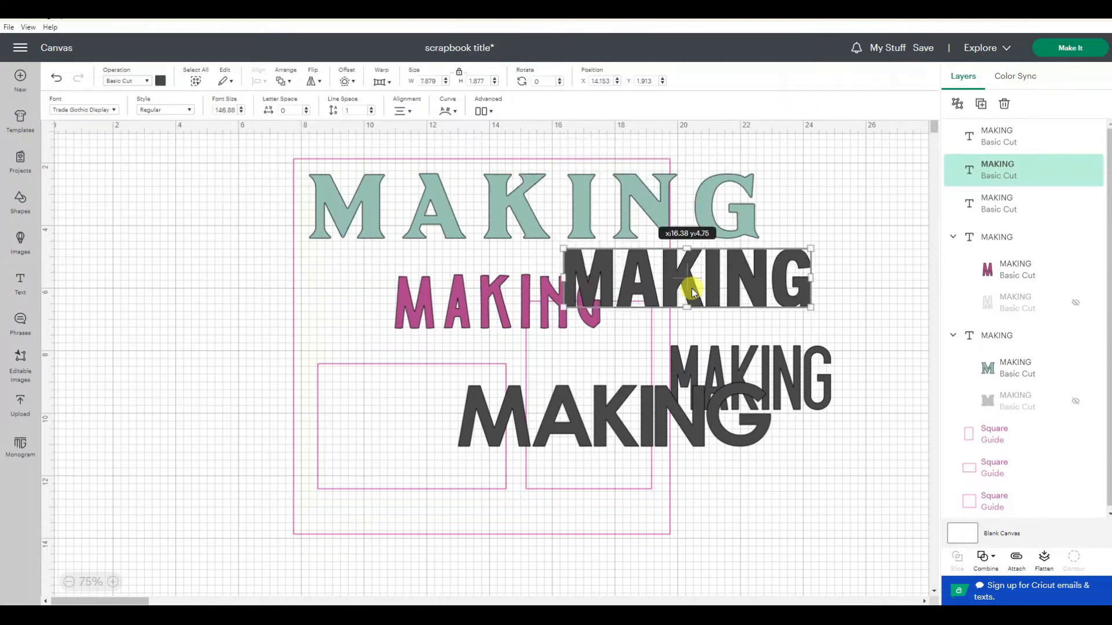
Keep the Trade Gothic Display version of MAKING and delete all the other MAKING copies
click(803, 435)
click(757, 286)
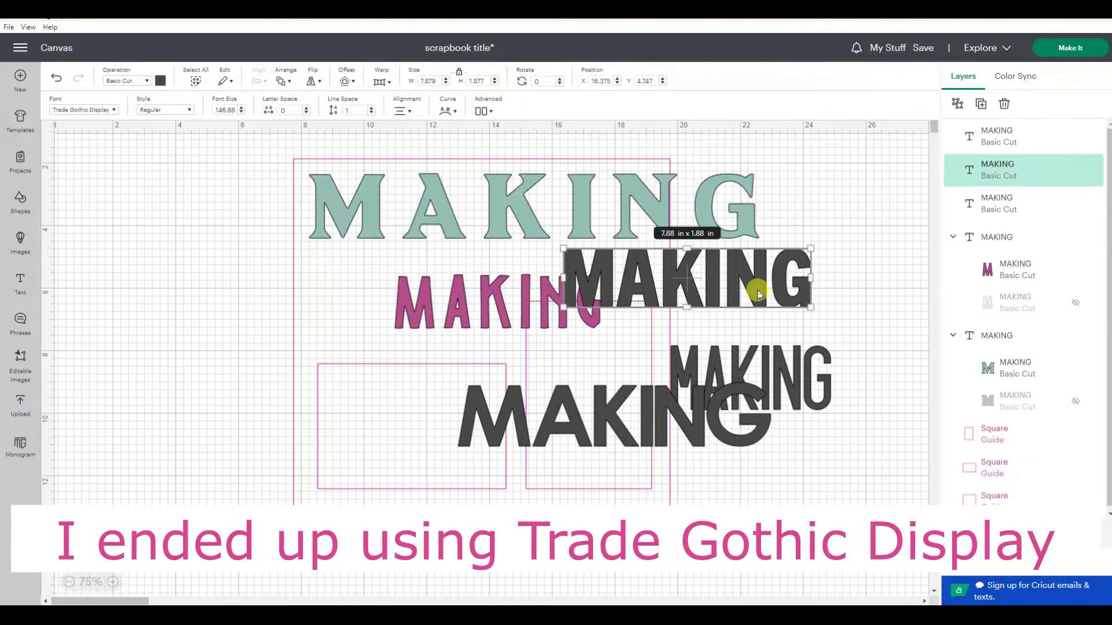
click(744, 210)
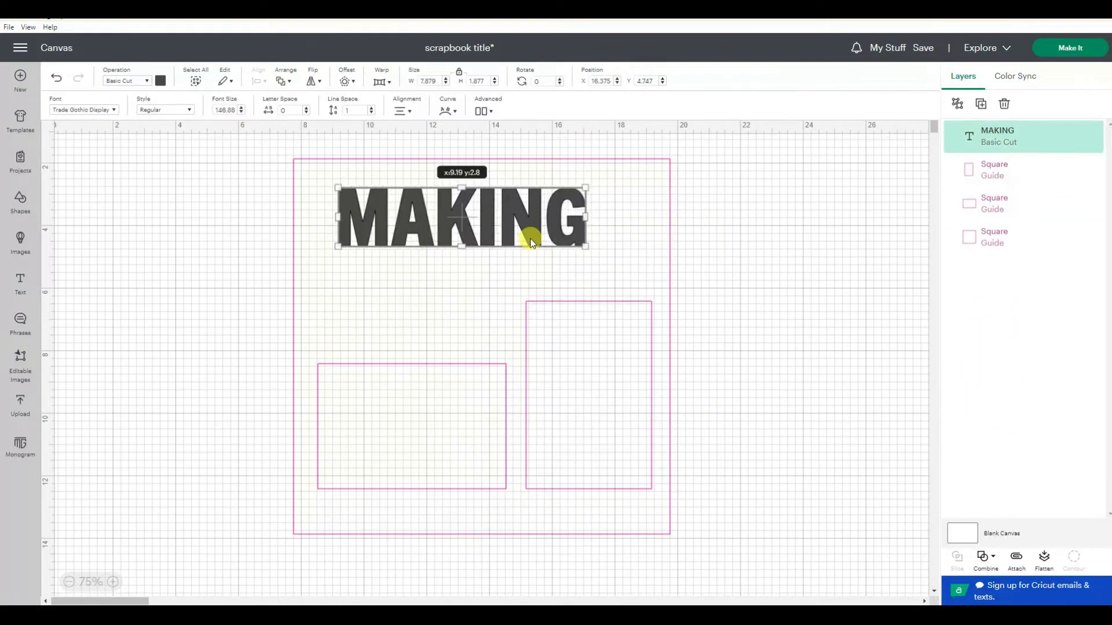
Place MAKING in the upper part of the page guide and enlarge it to span most of the page width
drag(530, 238, 578, 245)
click(146, 586)
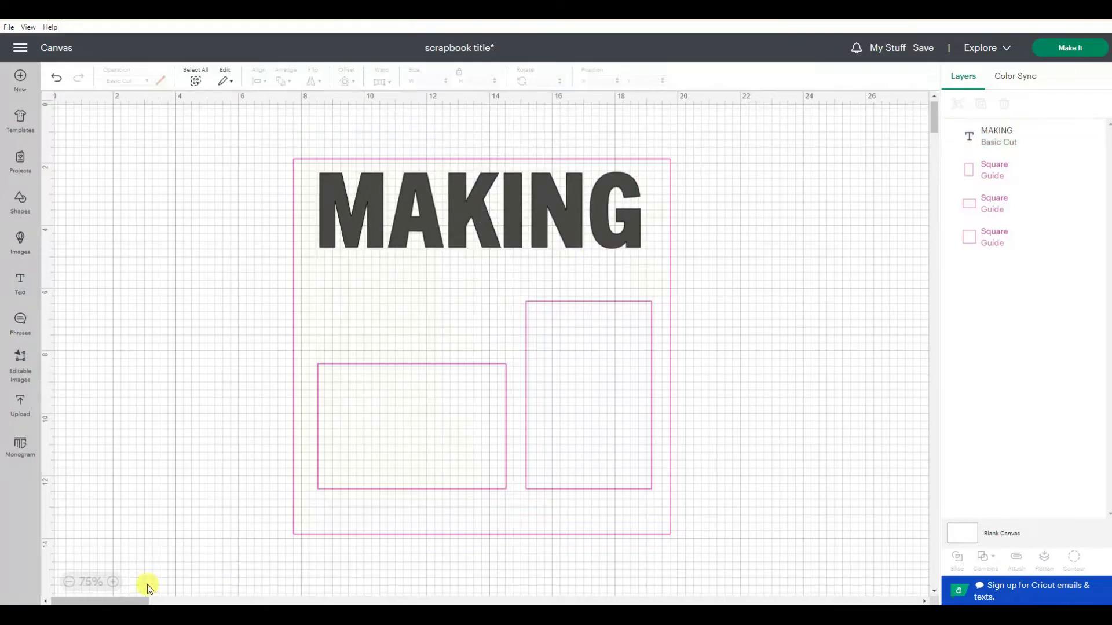
Add a new text reading "memories" to the canvas
click(116, 582)
scroll(147, 367, up, 3)
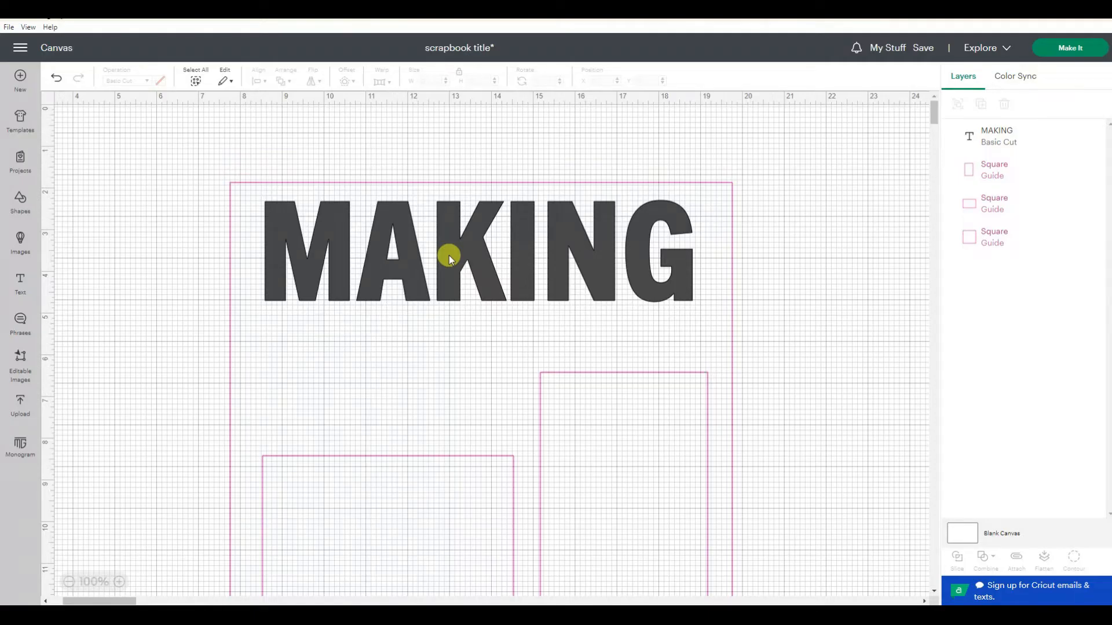
click(22, 280)
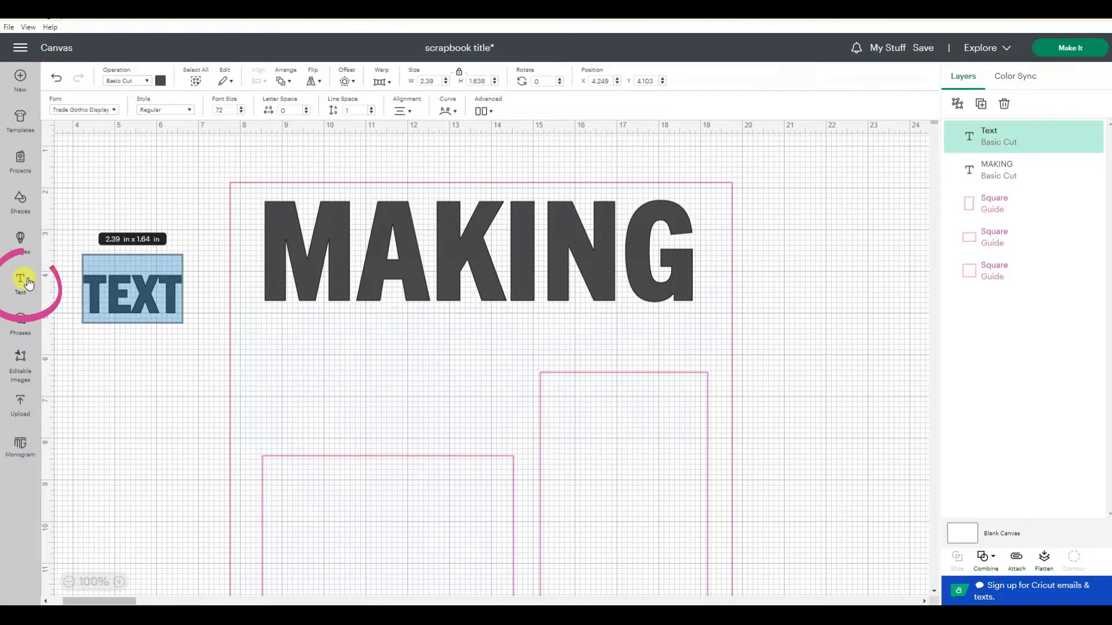
text(memories)
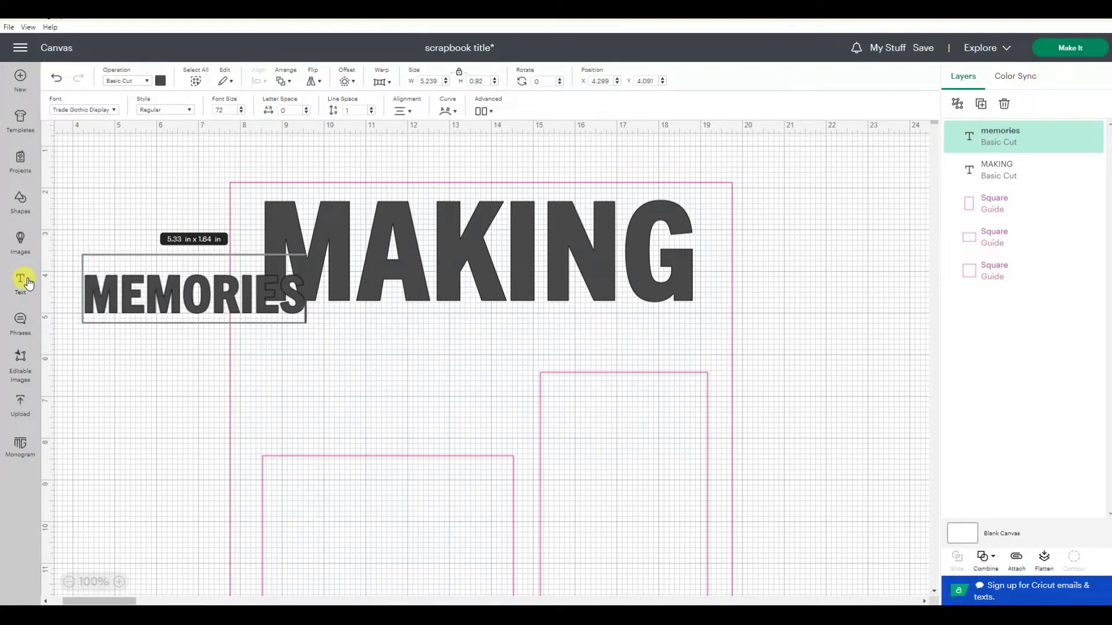
Filter the fonts to Decorative and apply Opposites Attract - Upright to the memories text
click(94, 111)
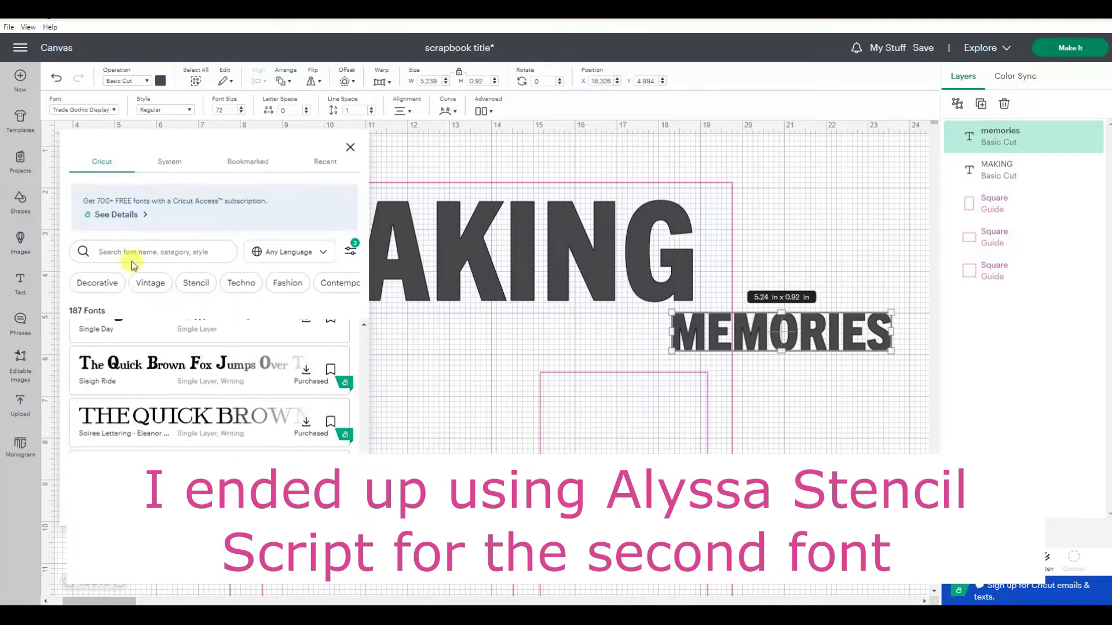
click(142, 282)
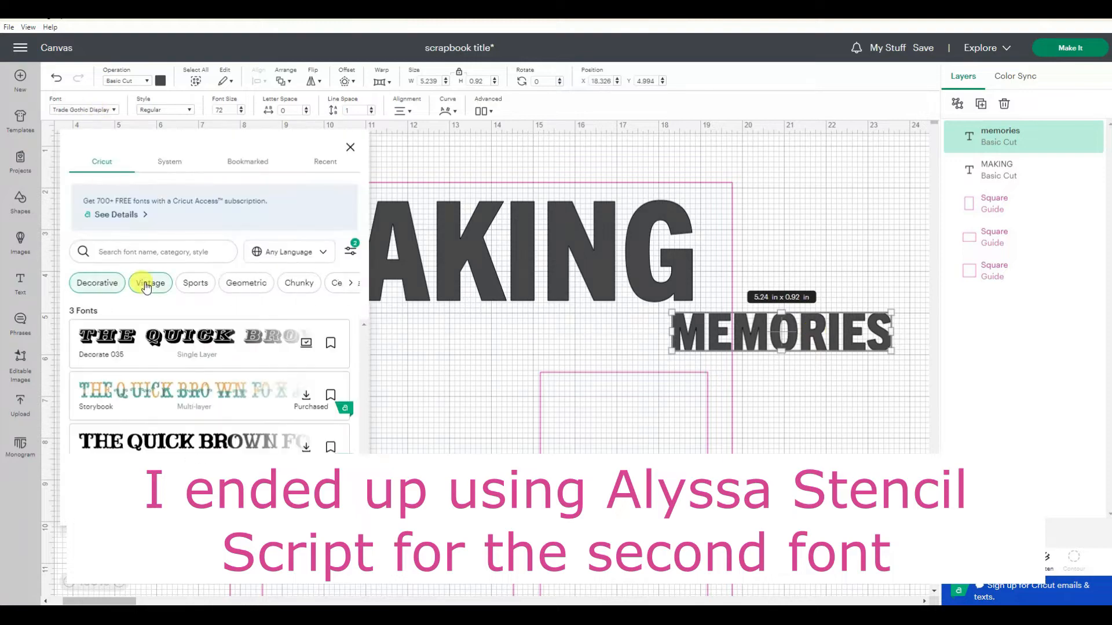
click(98, 282)
click(186, 426)
scroll(191, 429, down, 3)
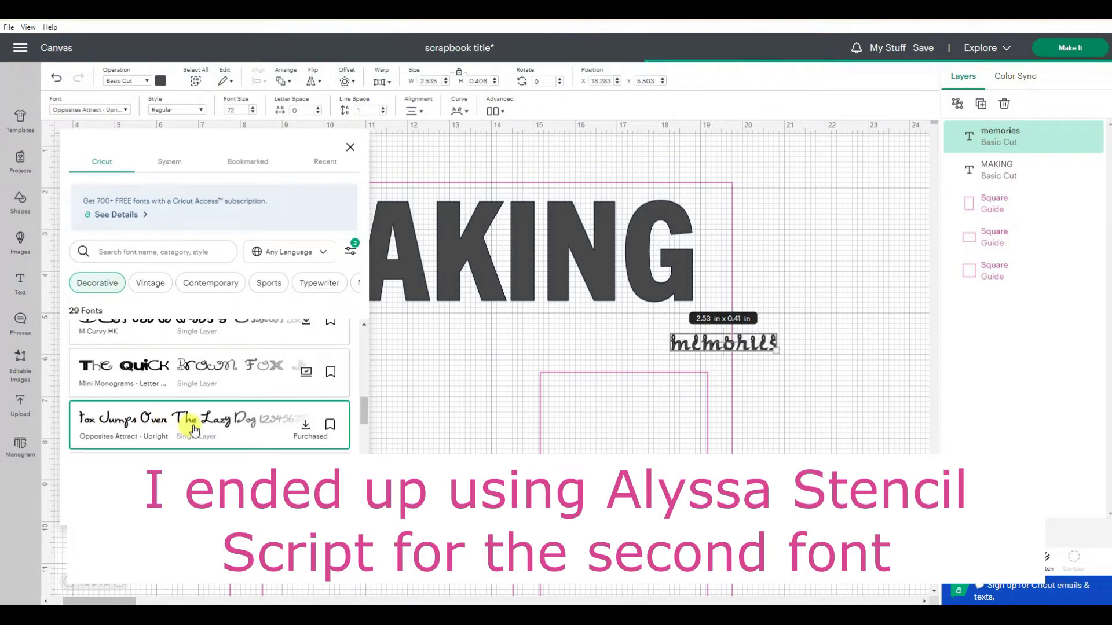
Duplicate the memories text, place the copy below the first one, and change its font to Merlot
key(ctrl+c)
key(ctrl+v)
drag(137, 147, 770, 399)
click(99, 110)
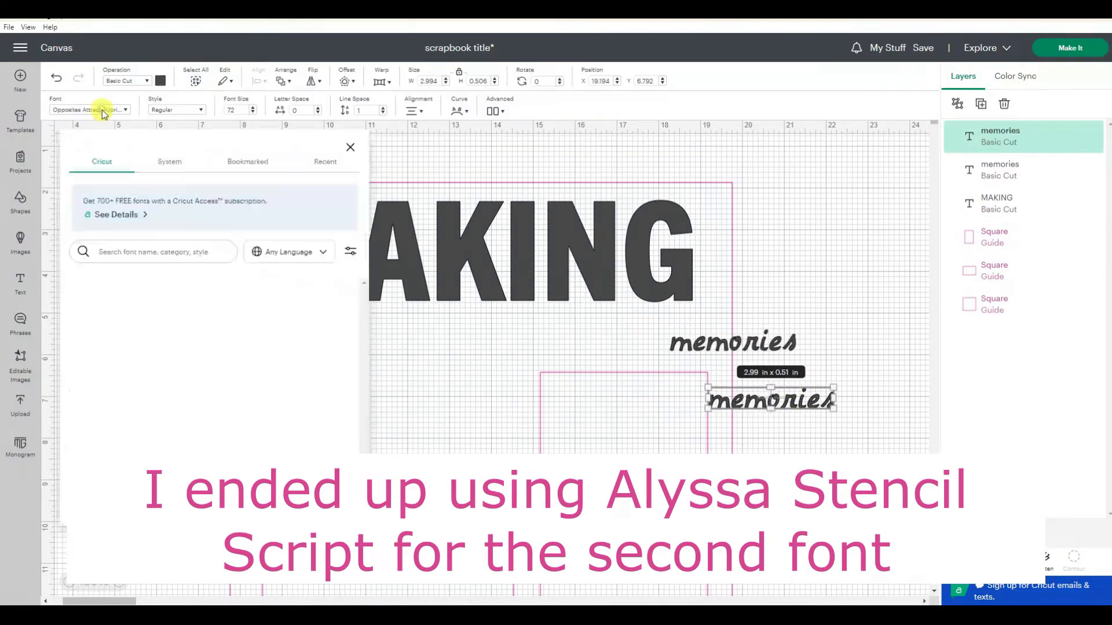
click(299, 282)
click(87, 283)
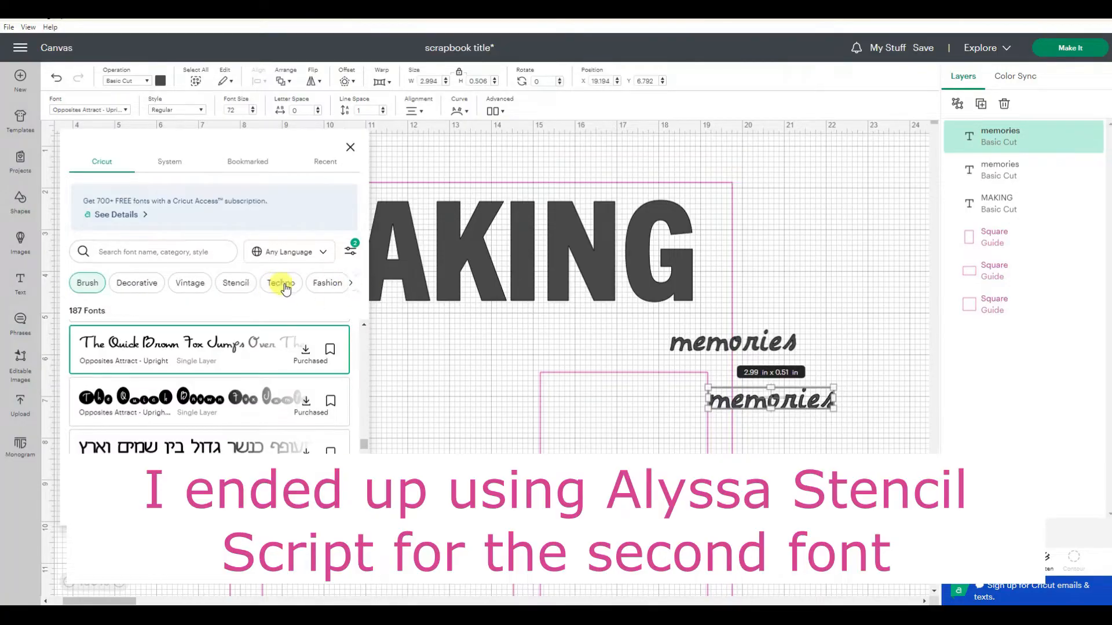
click(171, 392)
scroll(191, 405, down, 1)
click(223, 384)
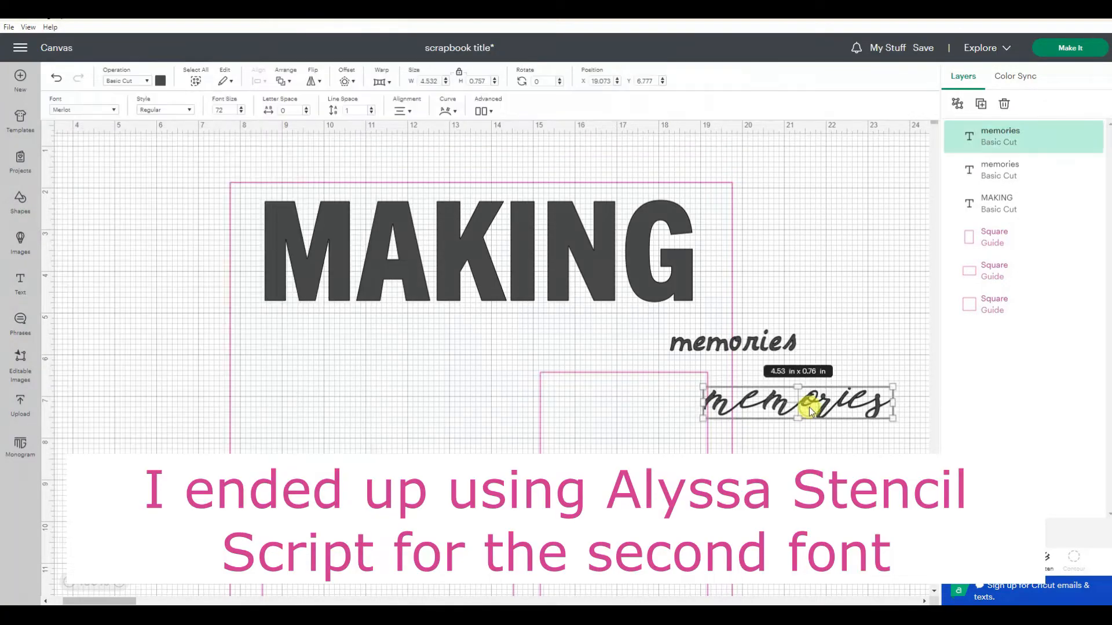
Make another copy of the memories text, place it lower down, and try the Opposites Attract font
key(ctrl+c)
key(ctrl+v)
drag(208, 166, 736, 458)
click(84, 110)
scroll(191, 371, down, 3)
click(194, 380)
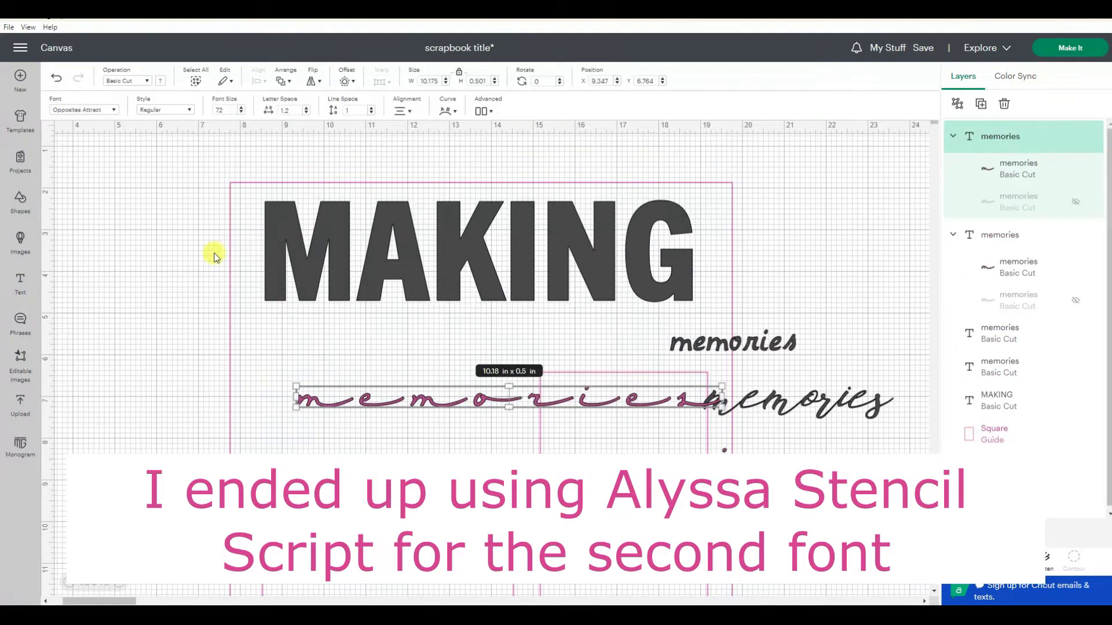
Try the multi-layer Wanderings font on the newest memories copy
scroll(194, 371, down, 10)
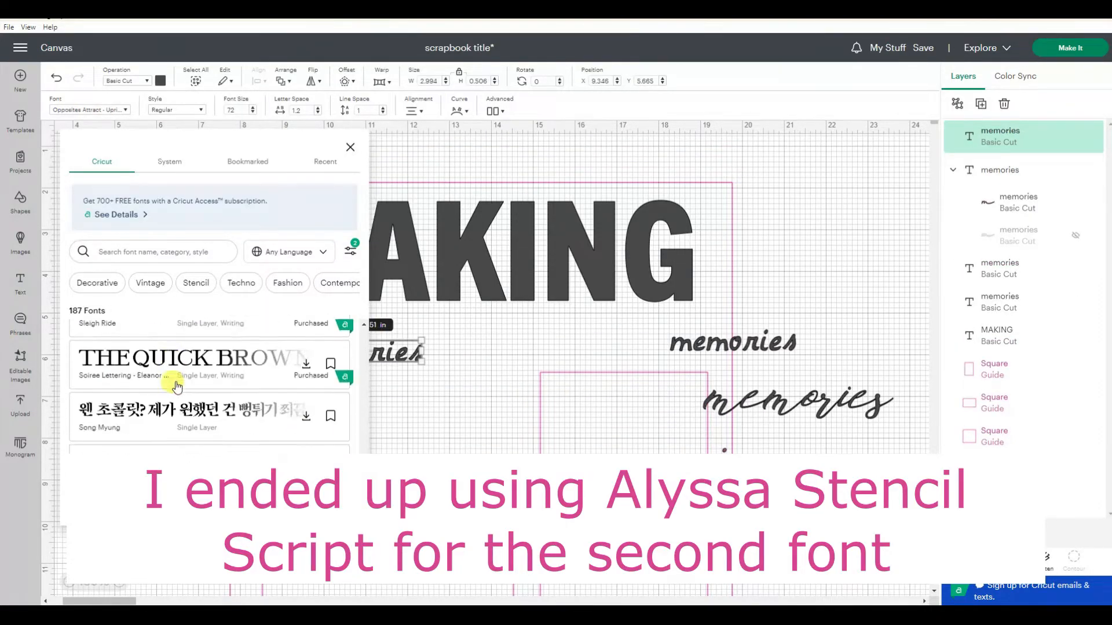
click(176, 380)
Set memories in Alyssa Stencil Script as the only remaining version and place it slightly left of centre beneath MAKING
scroll(232, 282, right, 5)
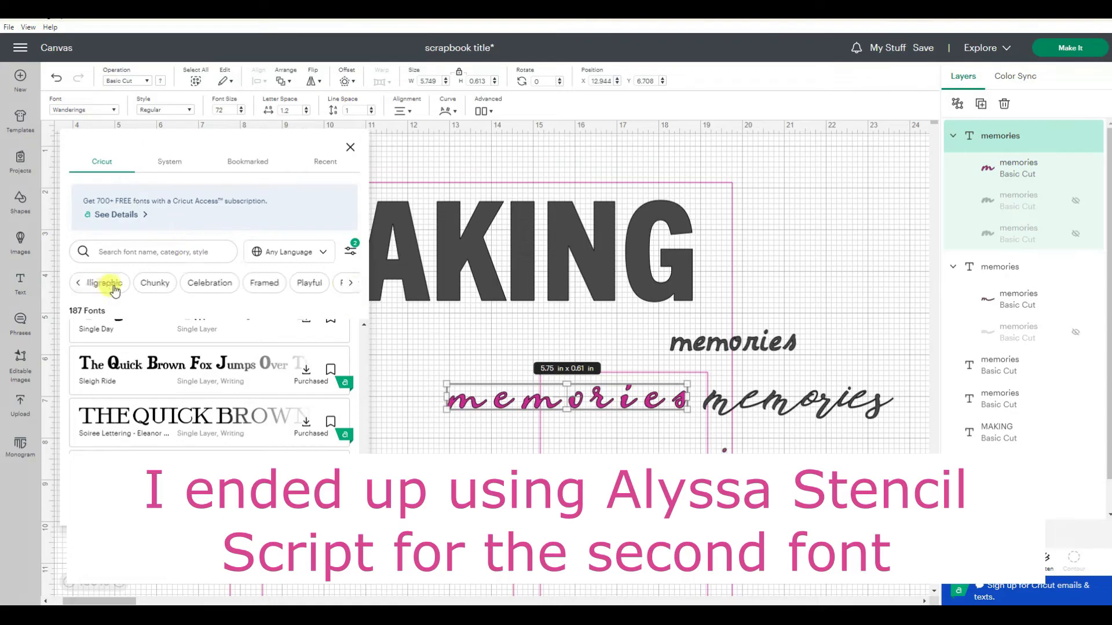
click(219, 283)
click(218, 350)
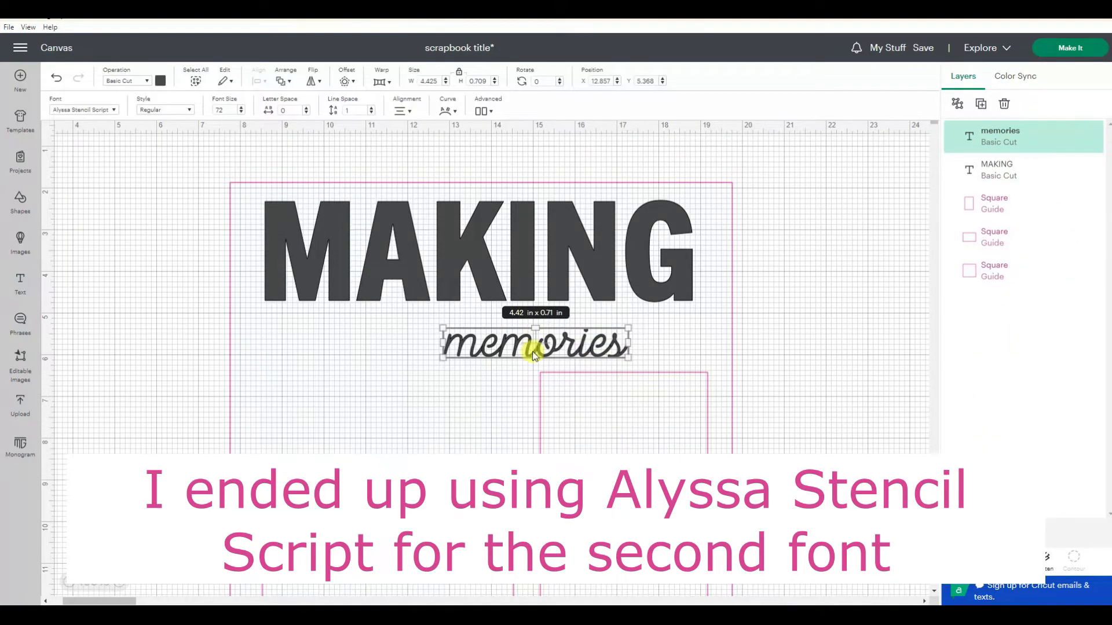
drag(520, 346, 450, 345)
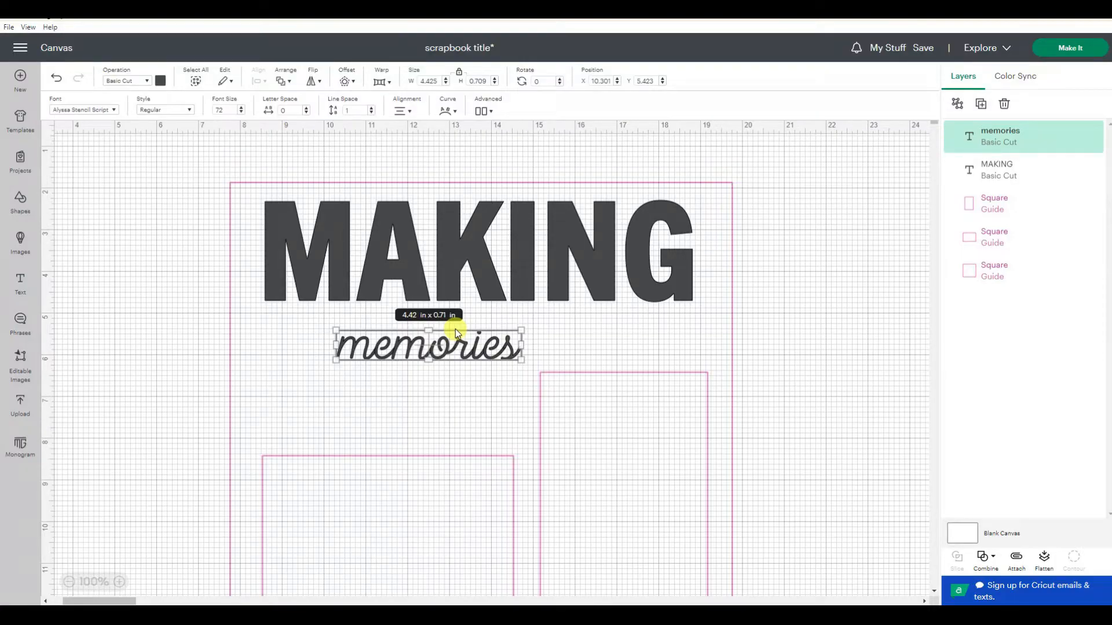
Browse the Free category of the image library and select the orange hanging lantern outline
click(20, 242)
click(247, 266)
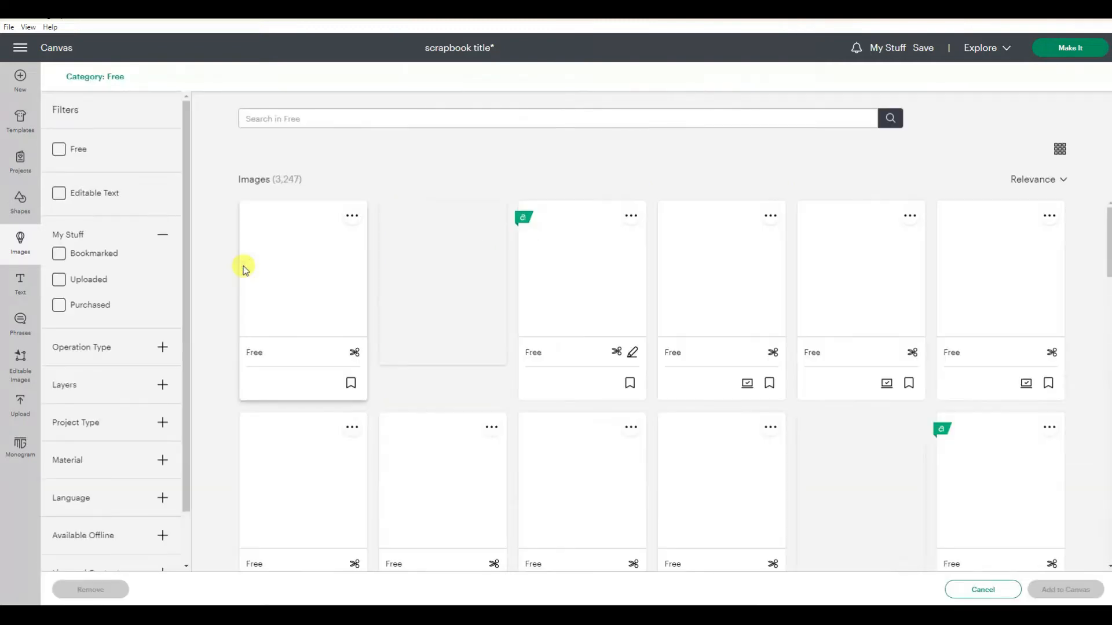
scroll(450, 330, down, 10)
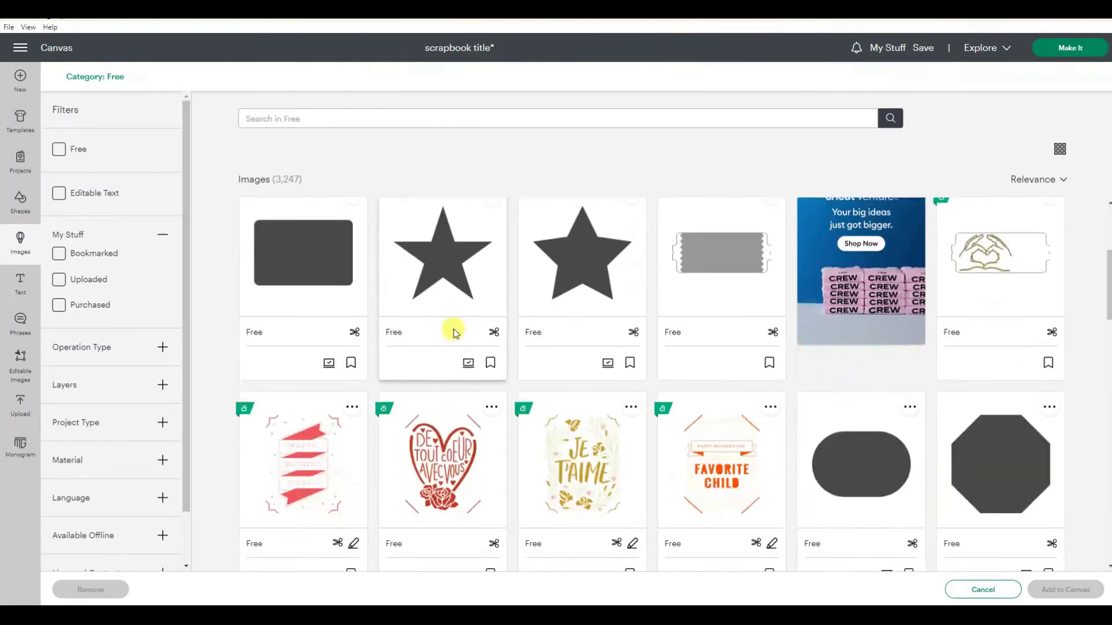
scroll(453, 329, down, 15)
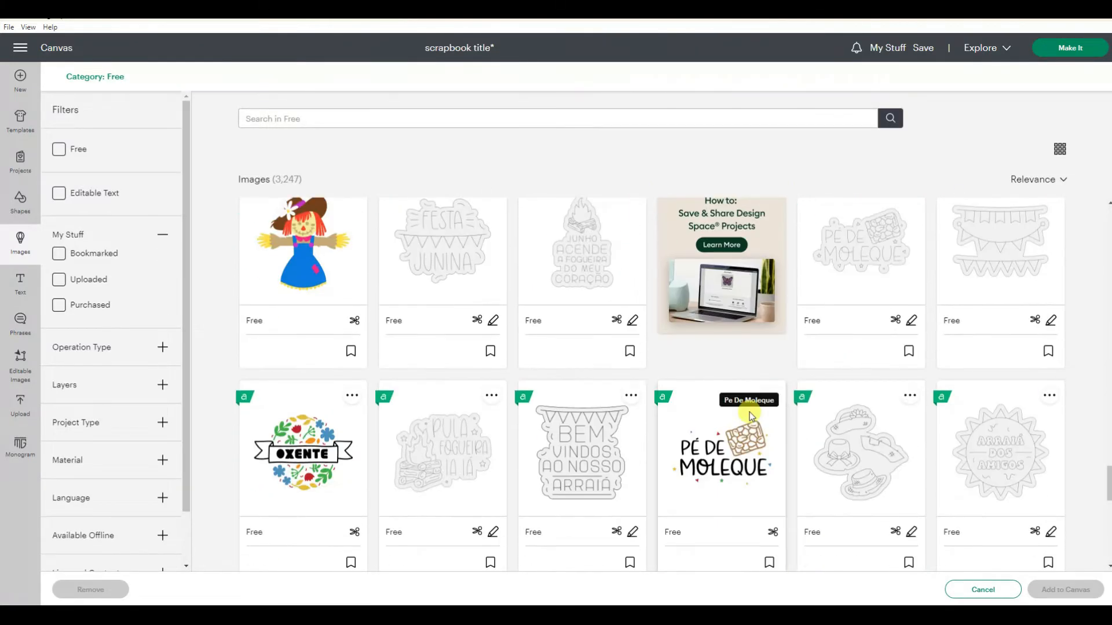
scroll(718, 410, down, 5)
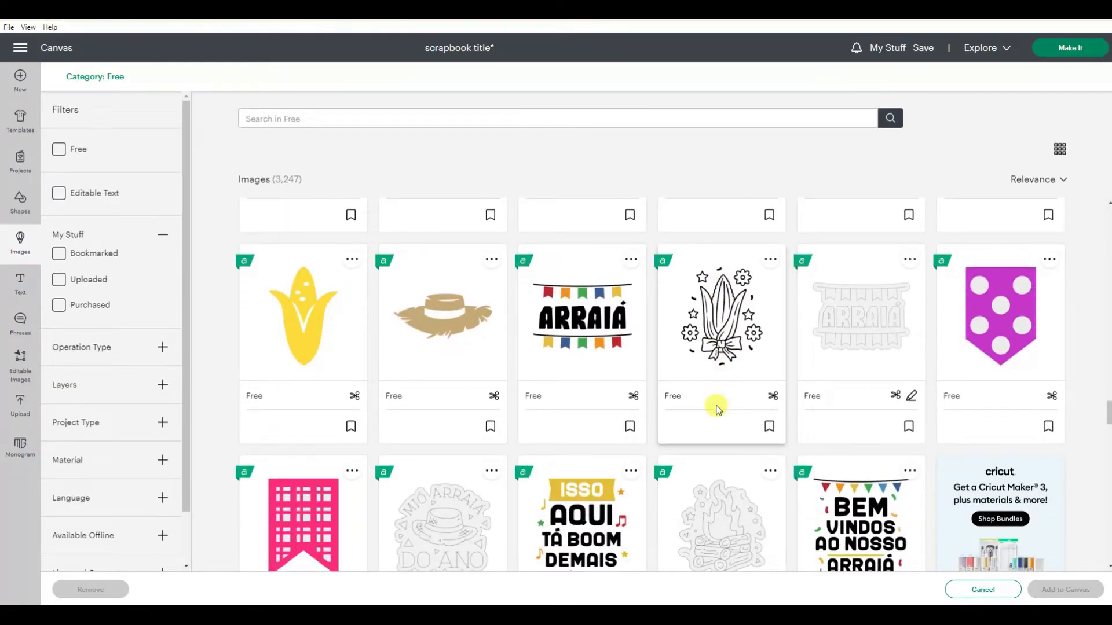
scroll(718, 409, down, 6)
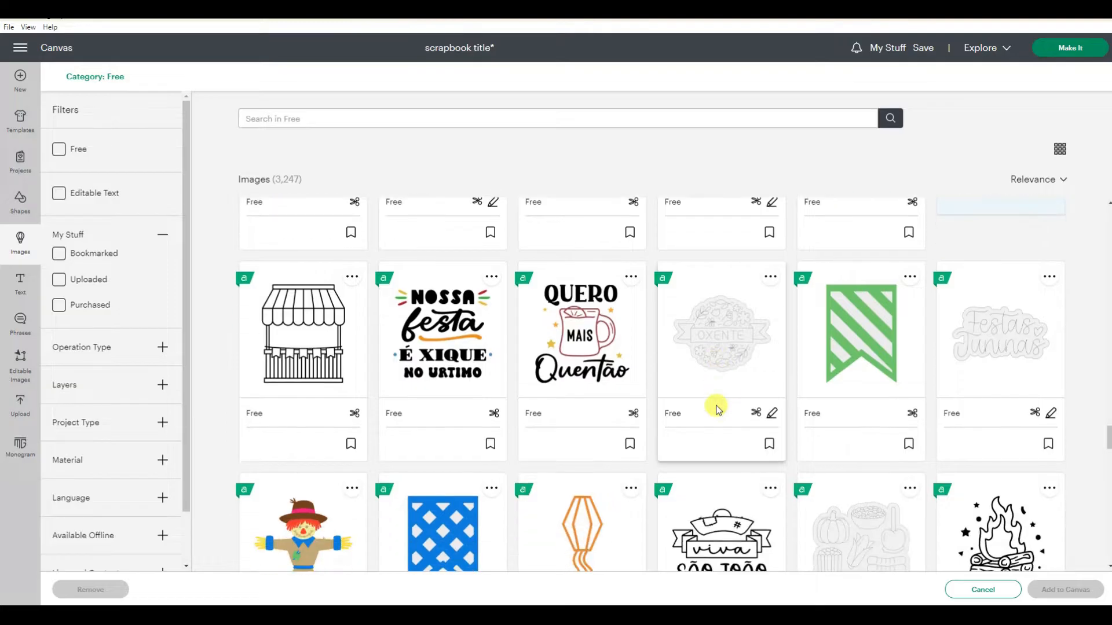
scroll(718, 410, down, 3)
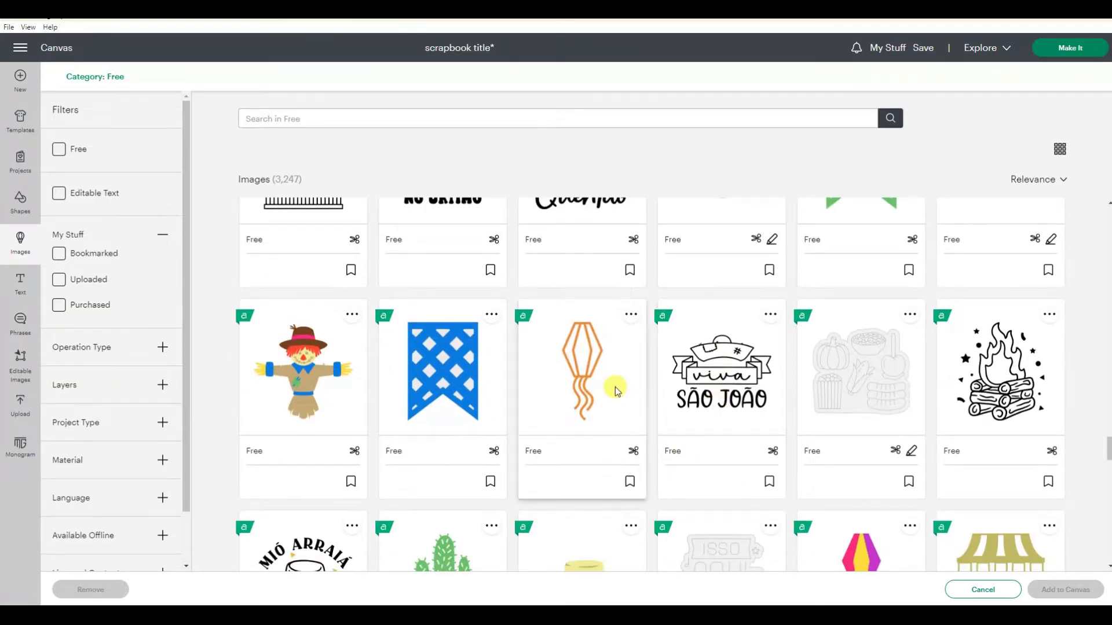
click(598, 387)
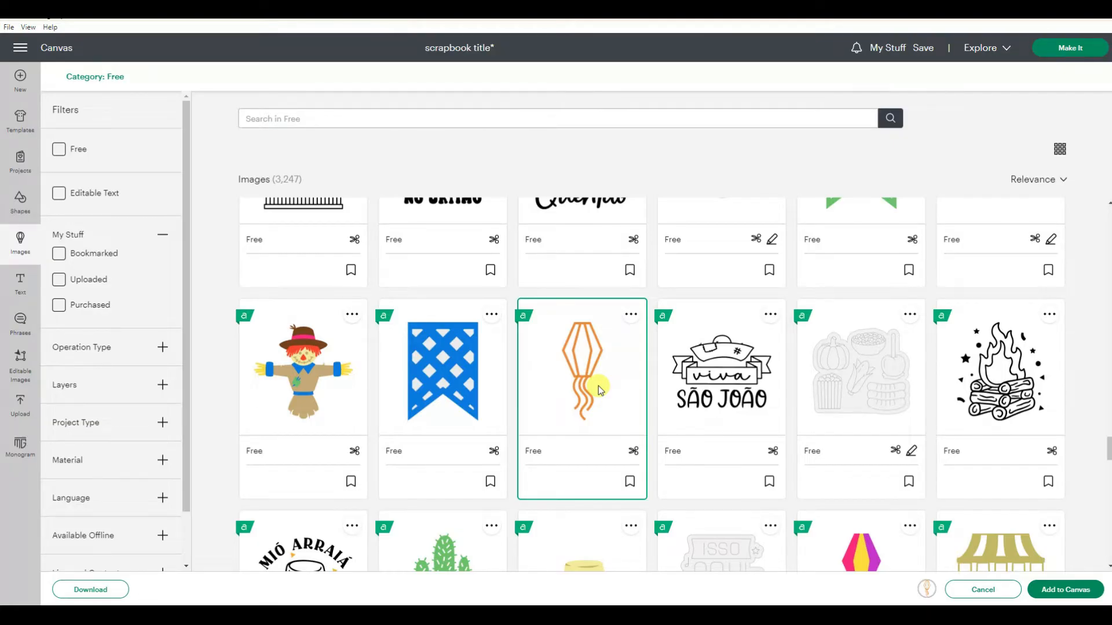
Add more free images to the selection, including the food cart, swirls, flower, borders, hello phrase and umbrella
scroll(599, 386, down, 3)
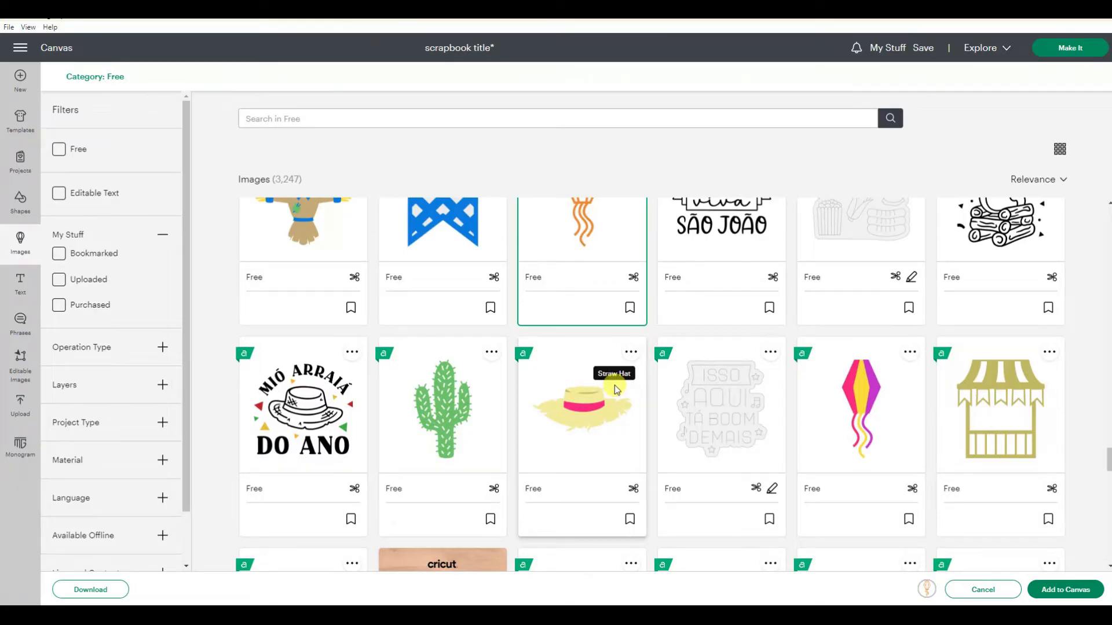
scroll(744, 431, down, 10)
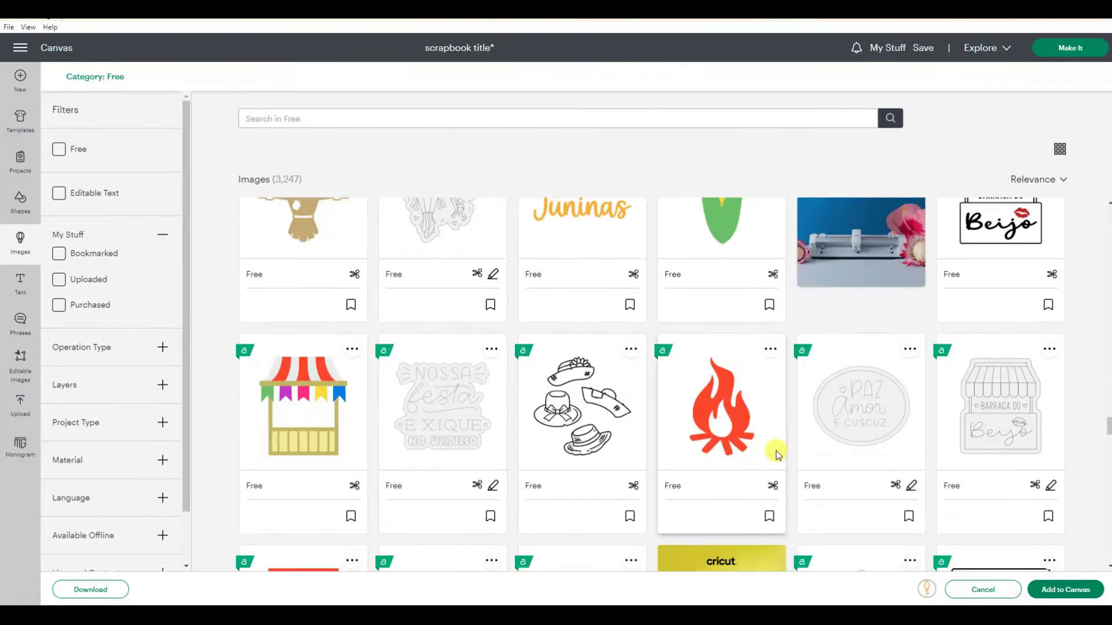
scroll(305, 415, down, 5)
scroll(578, 446, down, 3)
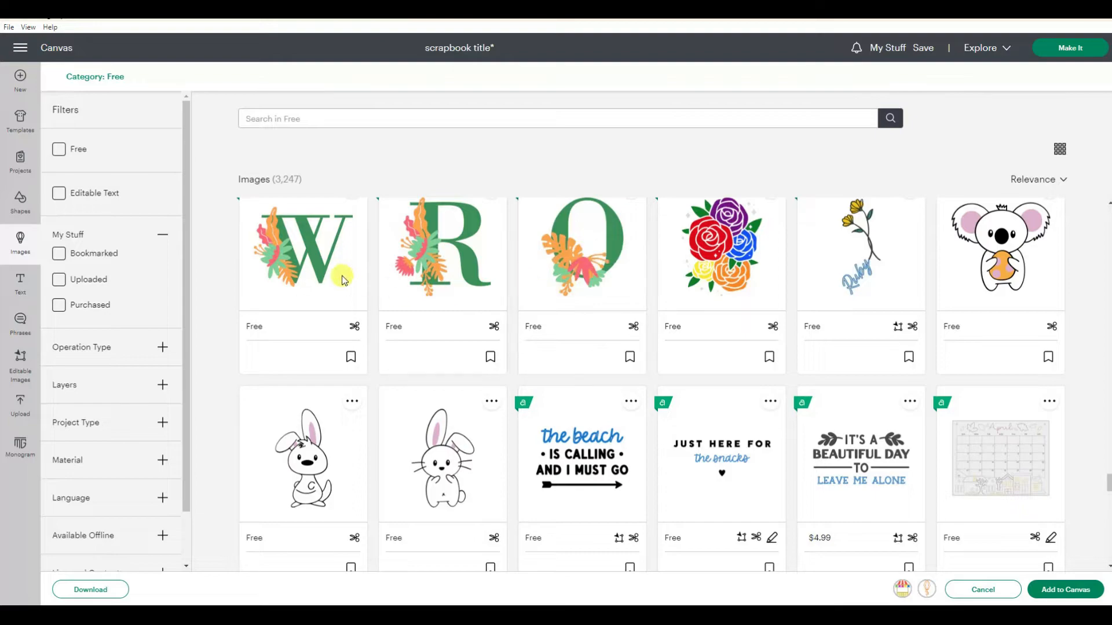
scroll(527, 261, down, 20)
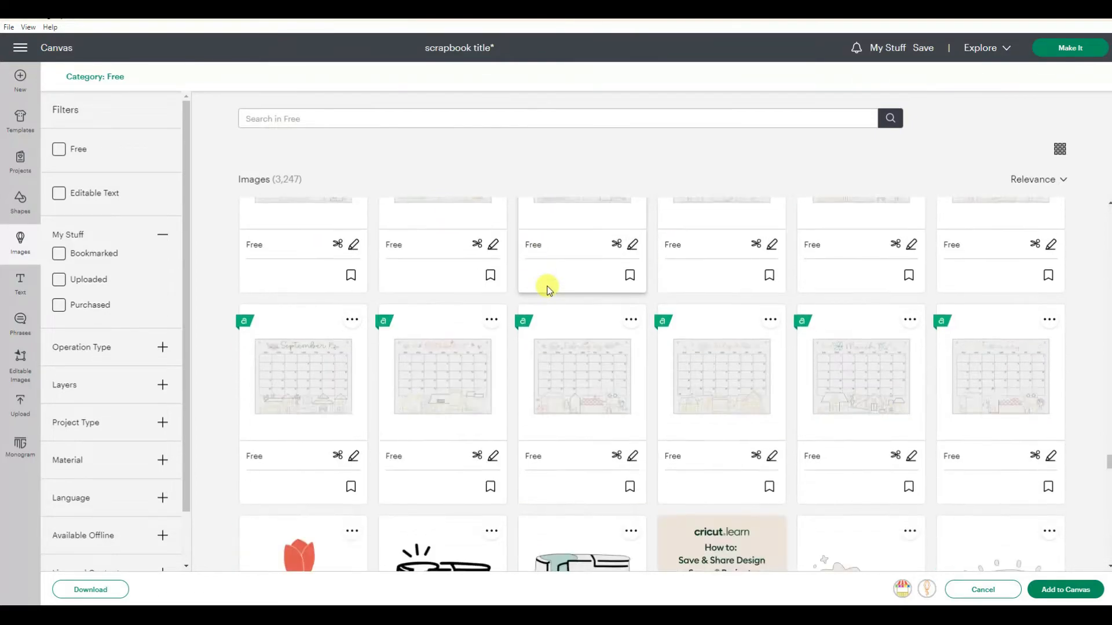
scroll(596, 320, down, 15)
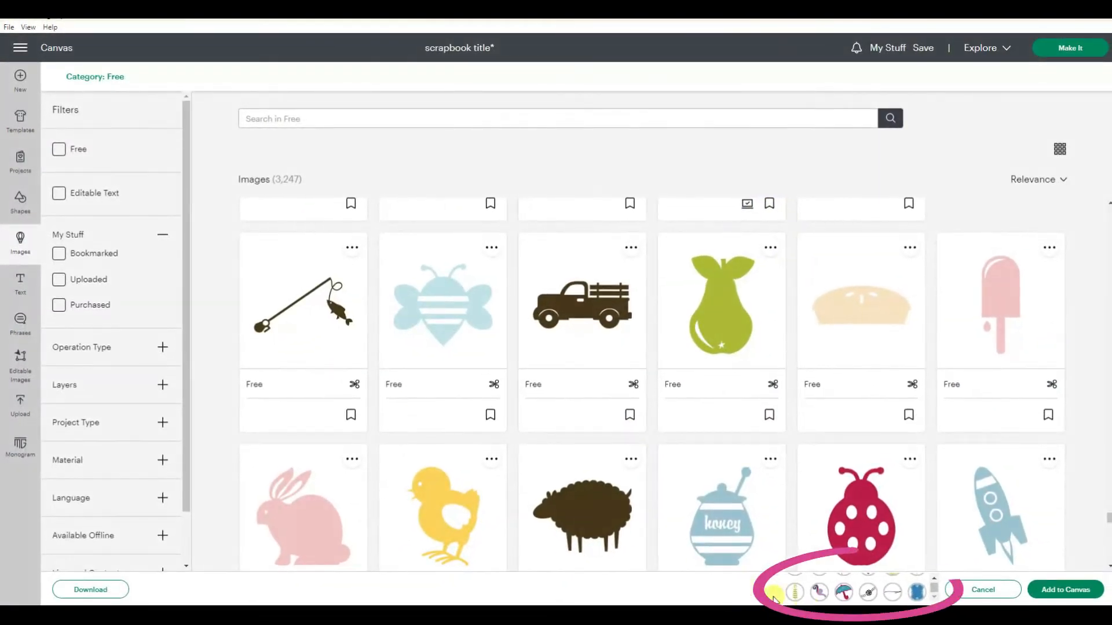
Review all the chosen images and remove the umbrella from the selection
click(935, 579)
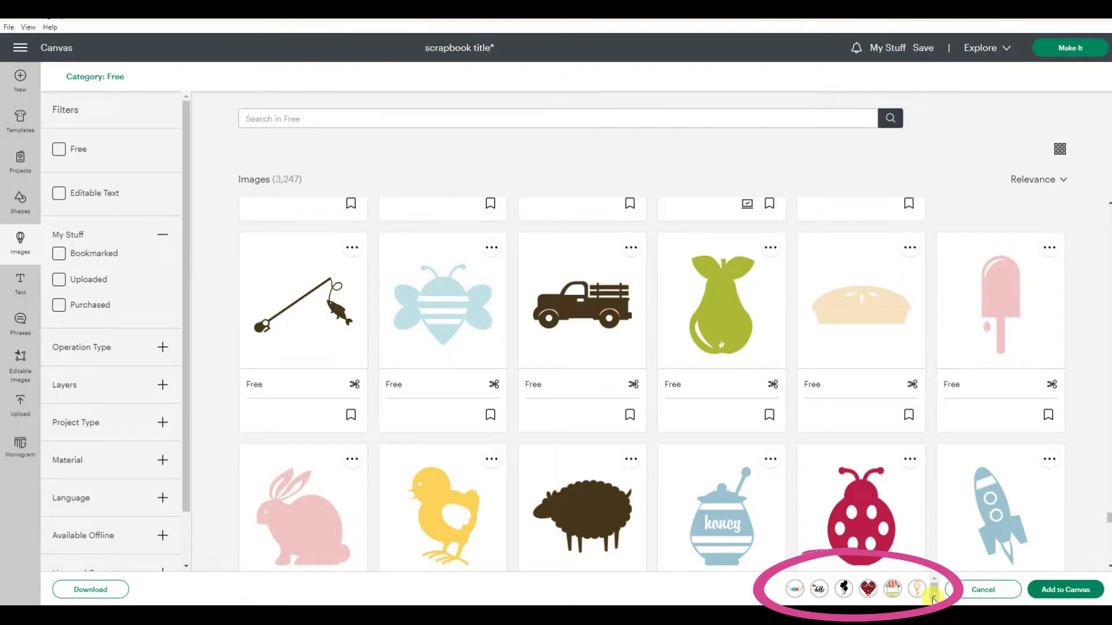
click(933, 599)
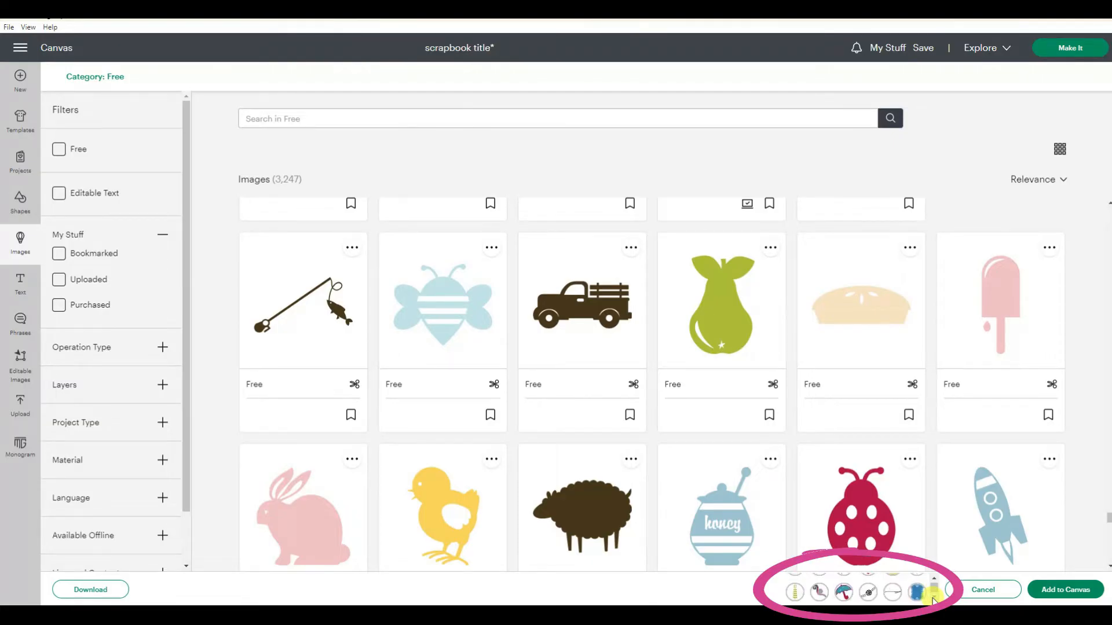
click(846, 592)
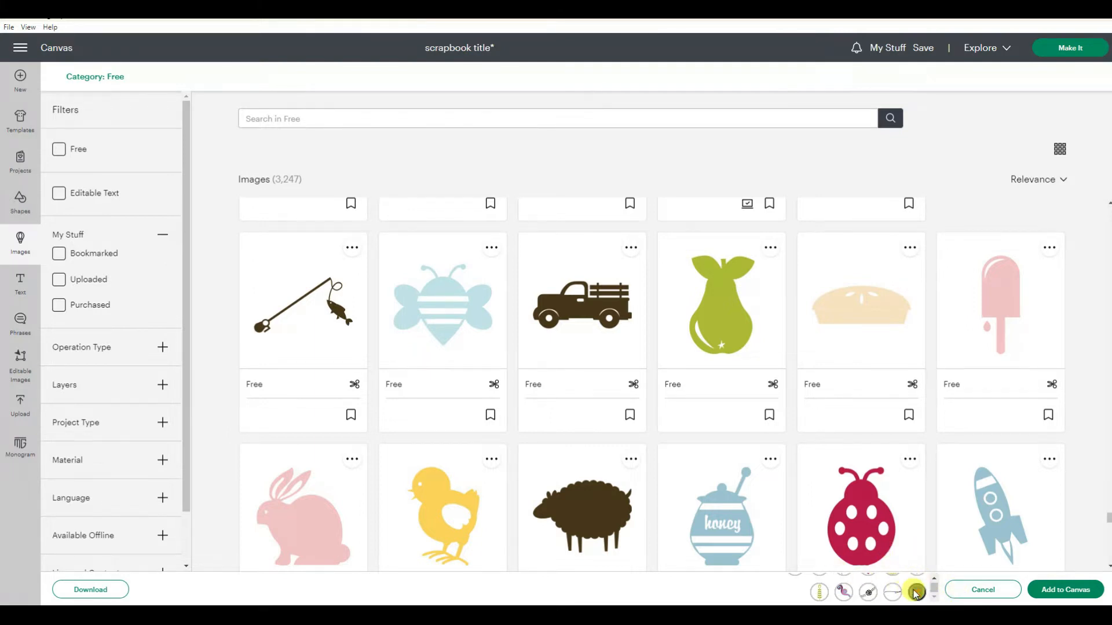
Insert the selected images on the canvas and move them as a group off to the right of the page guide
click(1064, 591)
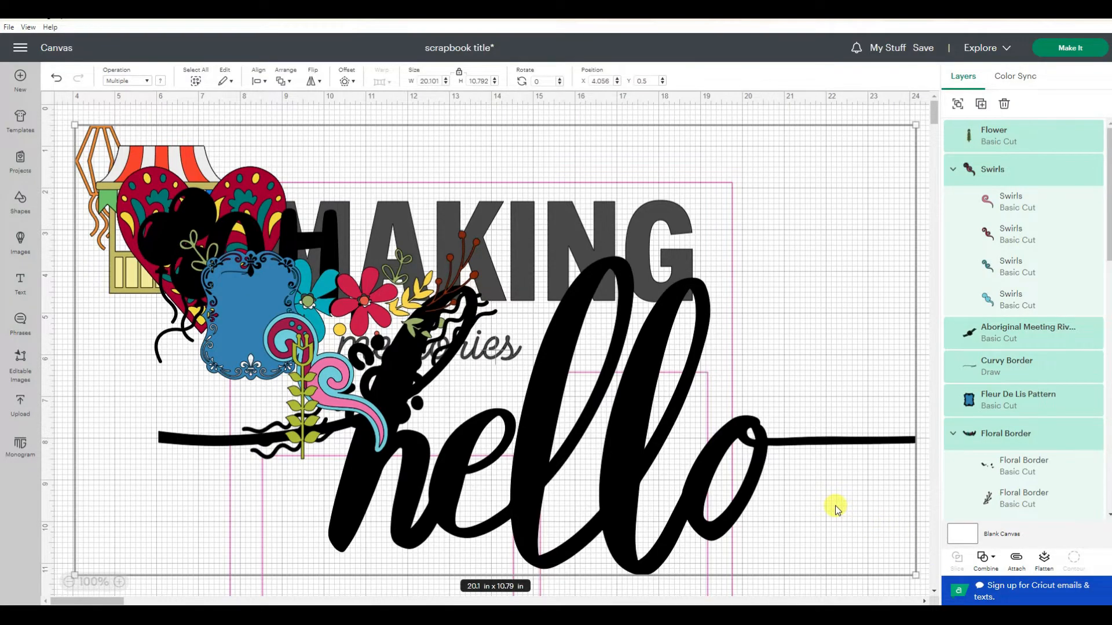
drag(142, 175, 921, 209)
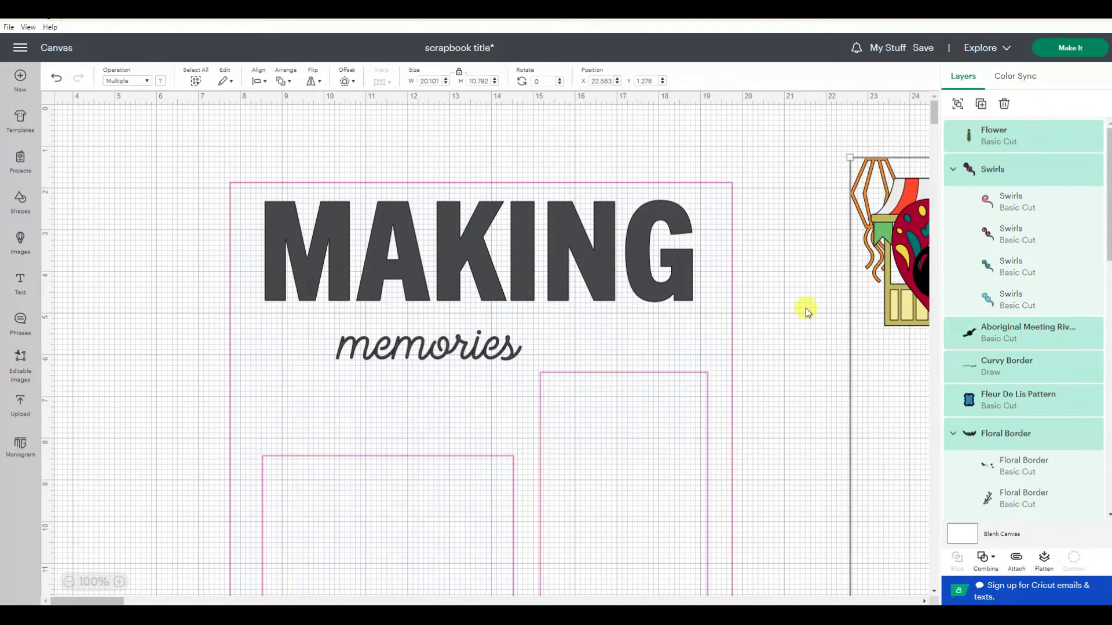
click(807, 311)
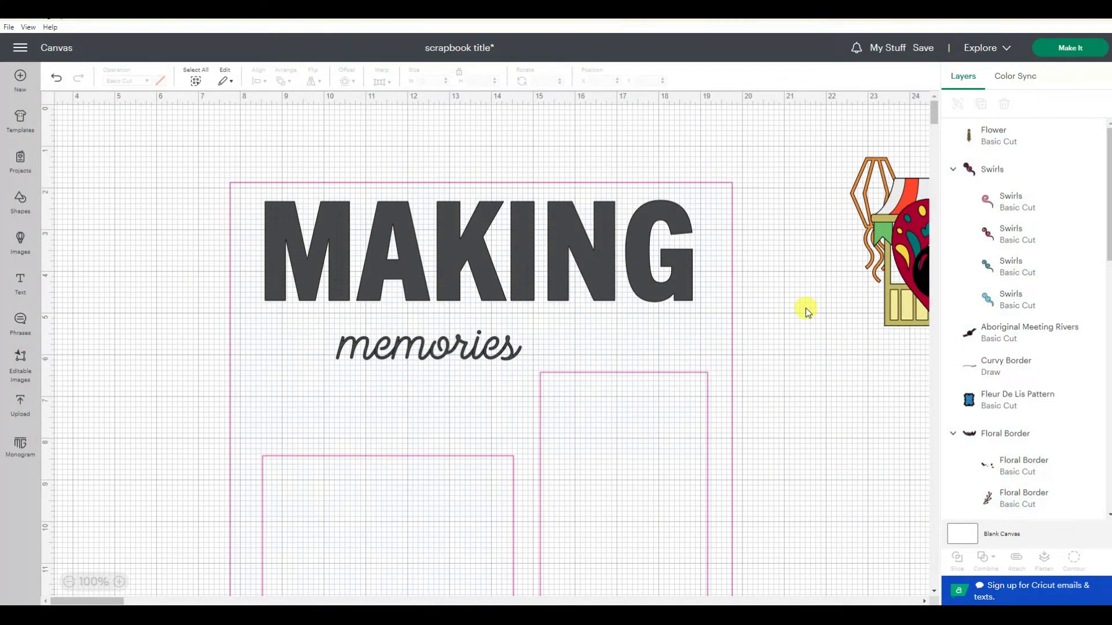
Change the material color of the MAKING text to dark red
click(423, 290)
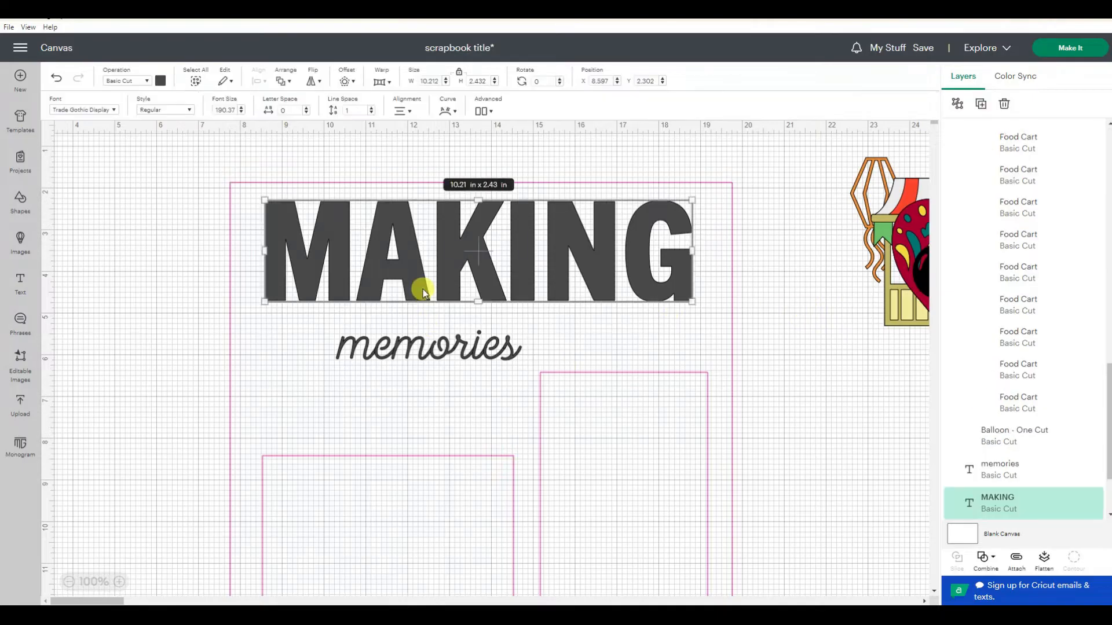
click(160, 80)
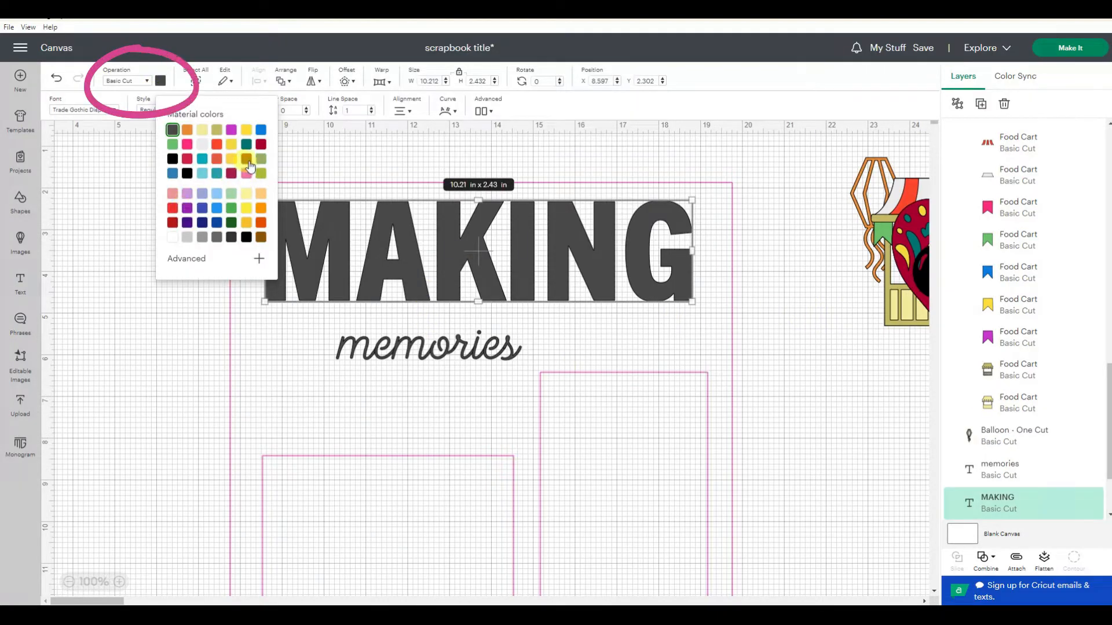
click(260, 145)
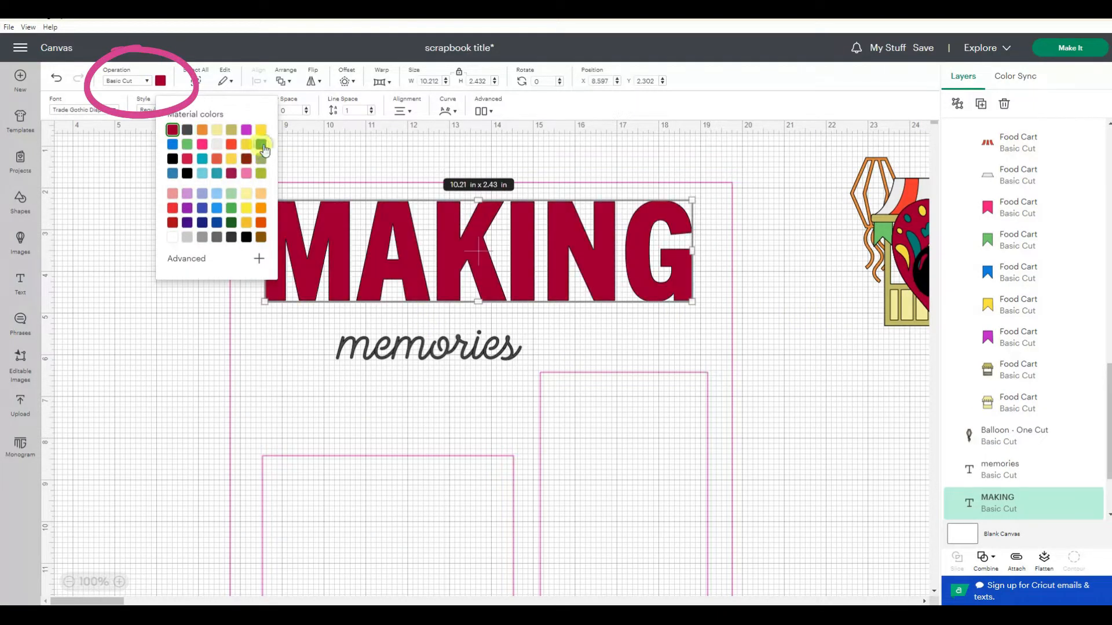
click(798, 325)
Change the material color of the memories text to yellow
click(489, 351)
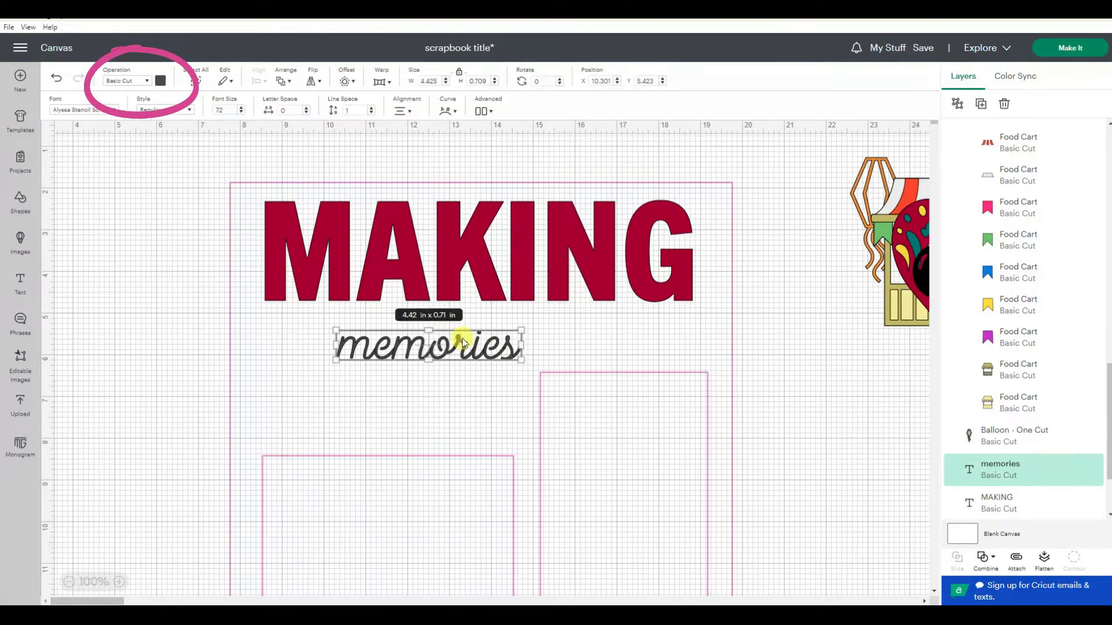
click(161, 81)
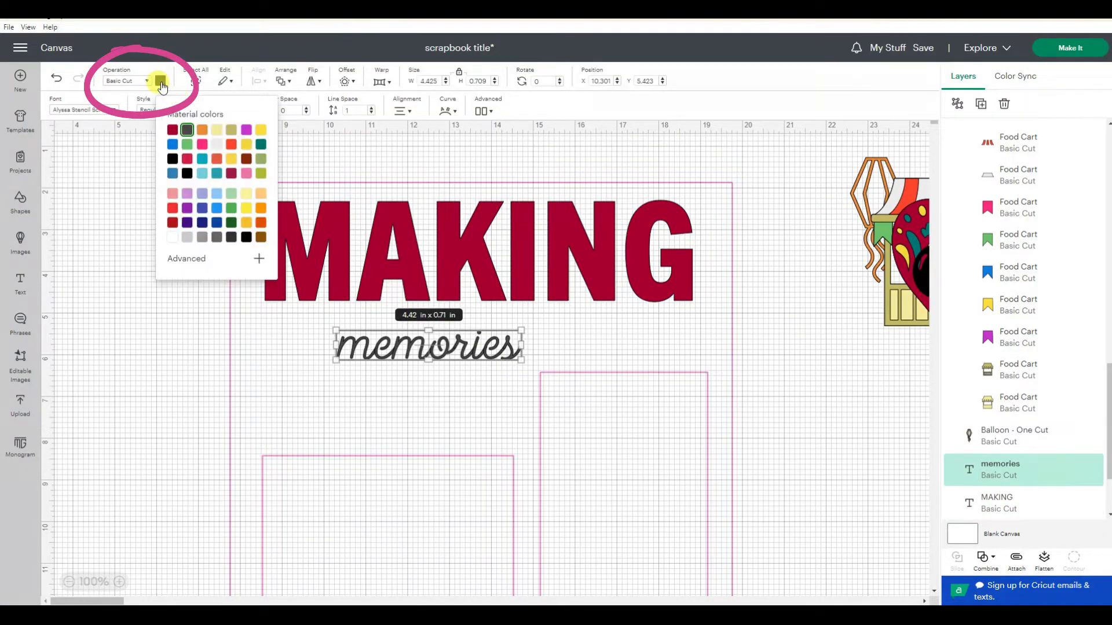
click(247, 144)
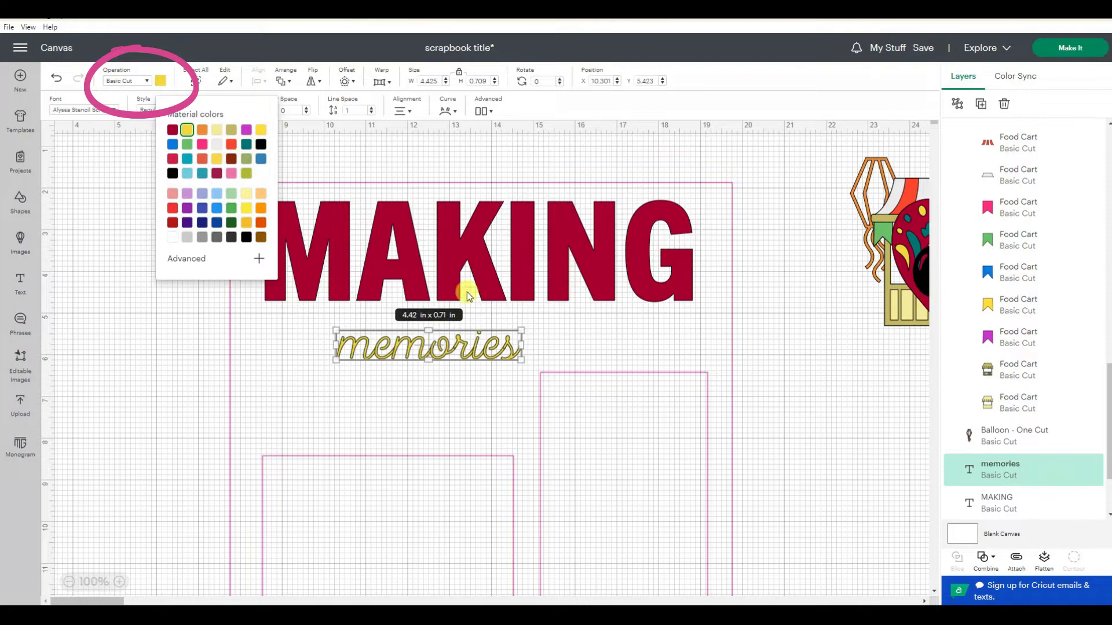
click(399, 374)
Enlarge memories to about 9.63 × 1.54 in and place it close beneath MAKING, within the page guide
drag(521, 360, 726, 442)
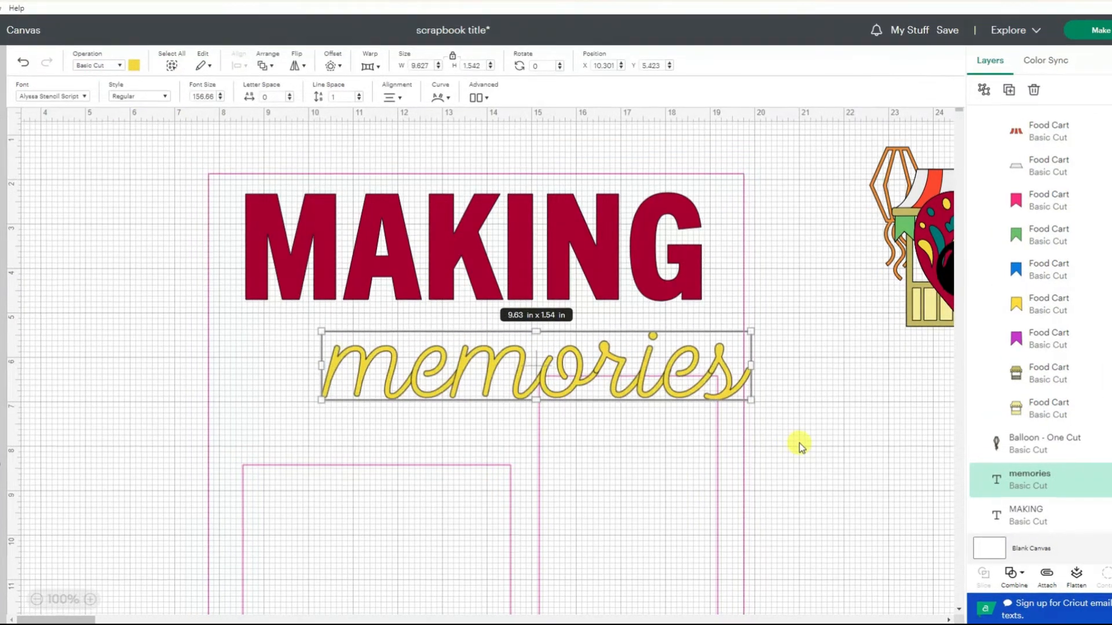
click(854, 442)
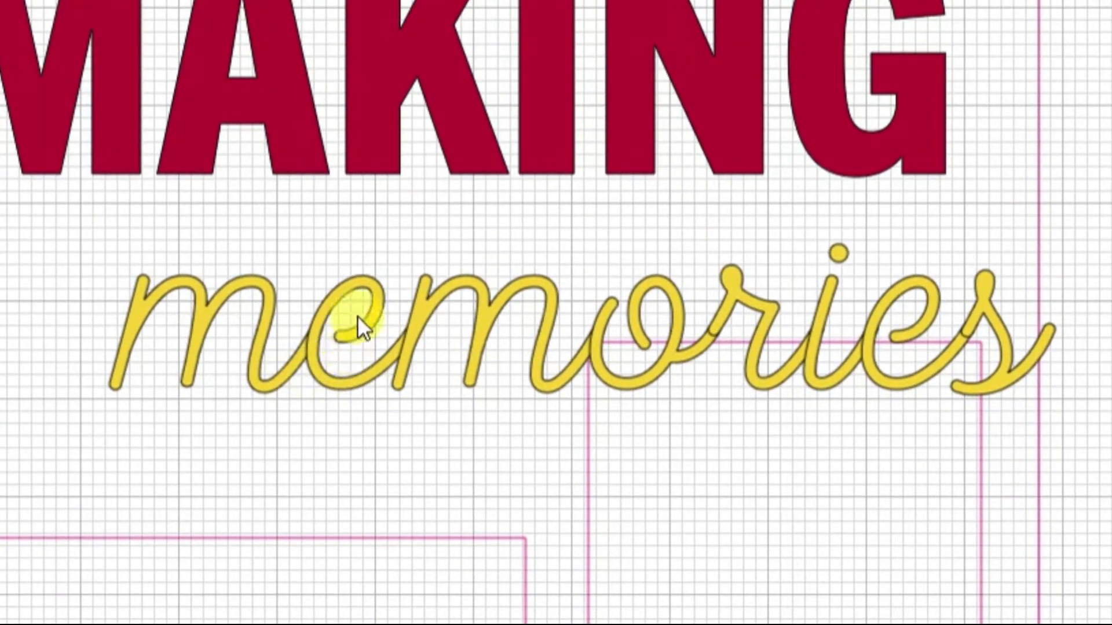
drag(362, 322, 232, 290)
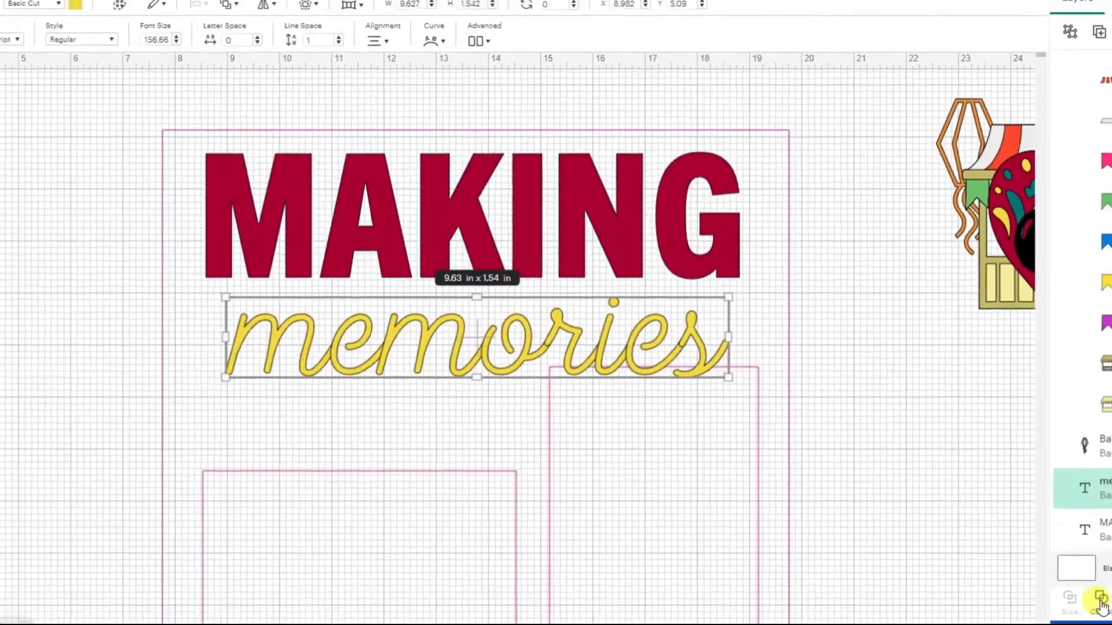
Weld the overlapping letters of memories into one continuous shape
click(1107, 605)
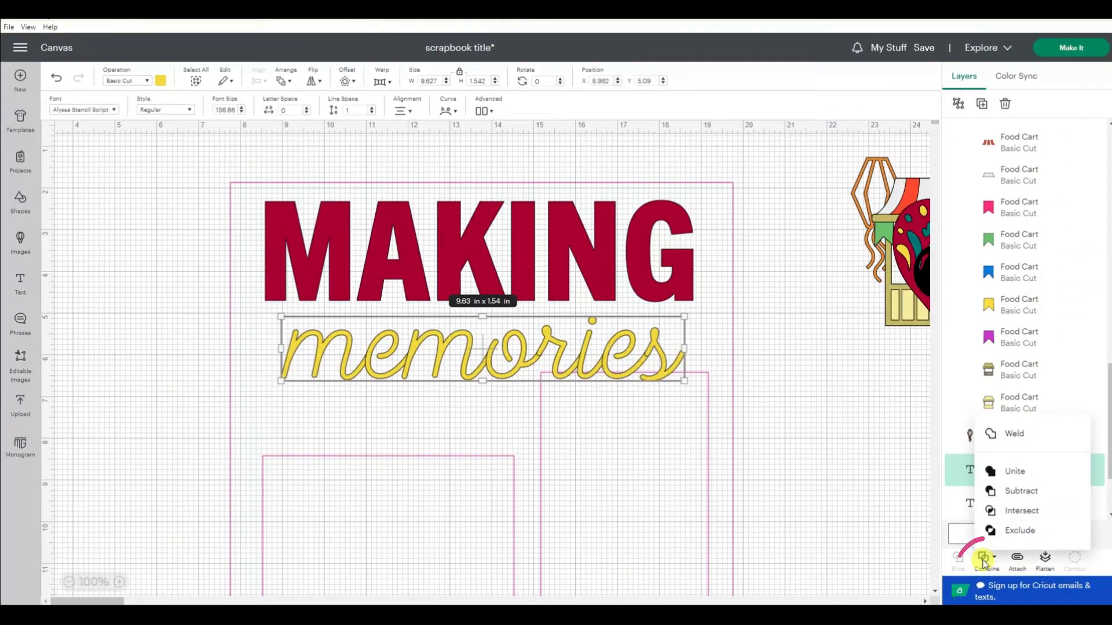
click(1010, 442)
click(689, 415)
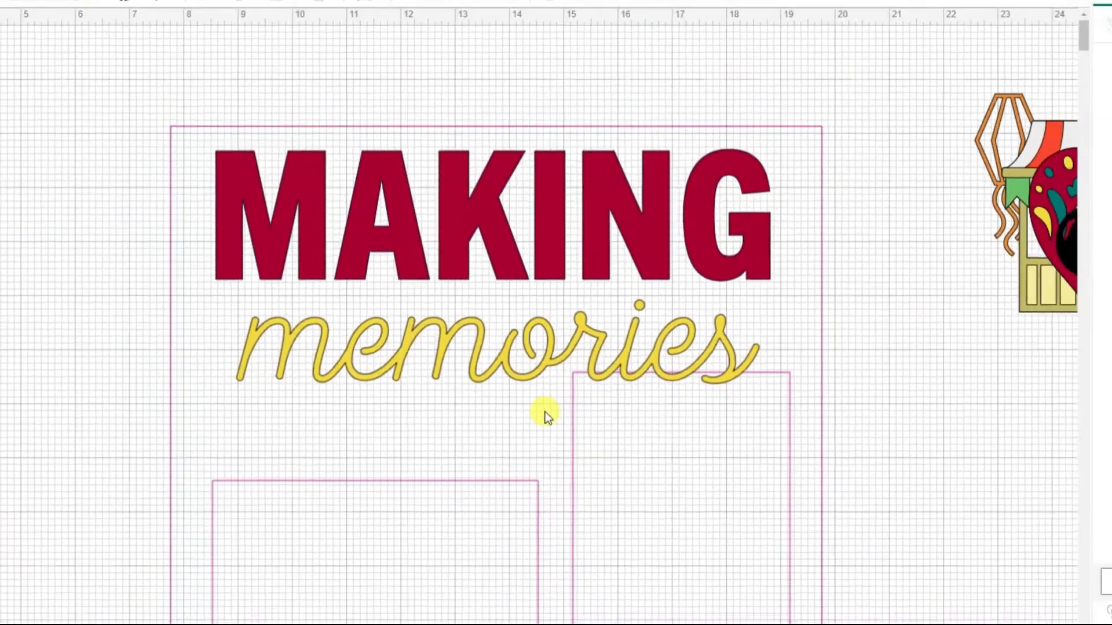
Shrink the welded memories to about 8.15 × 1.31 in and place a spare copy right of the page guide
click(504, 365)
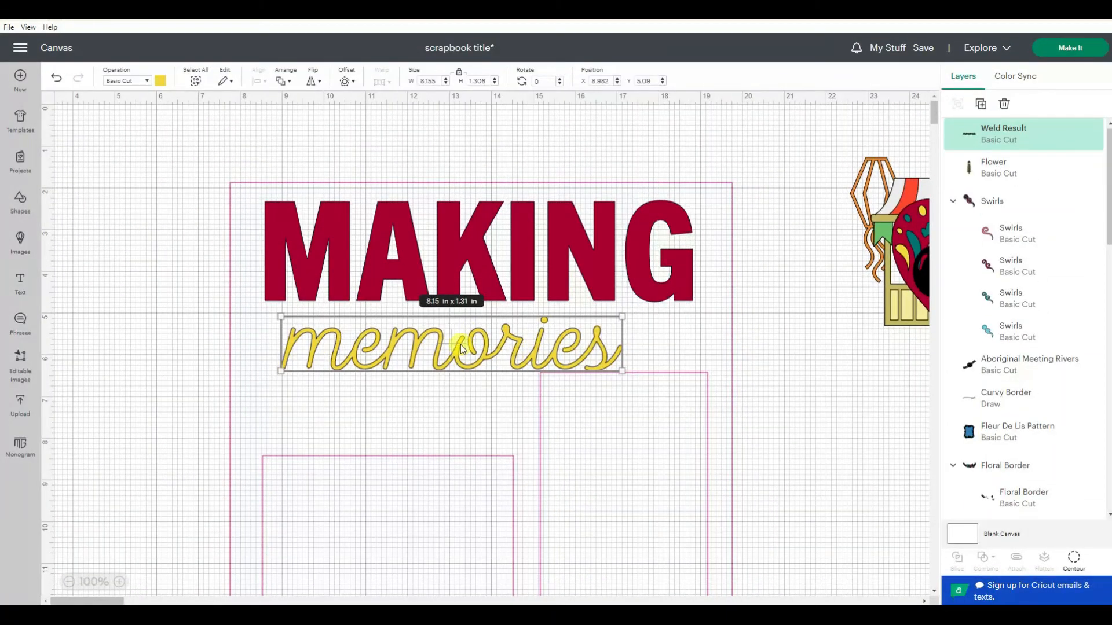
right_click(461, 348)
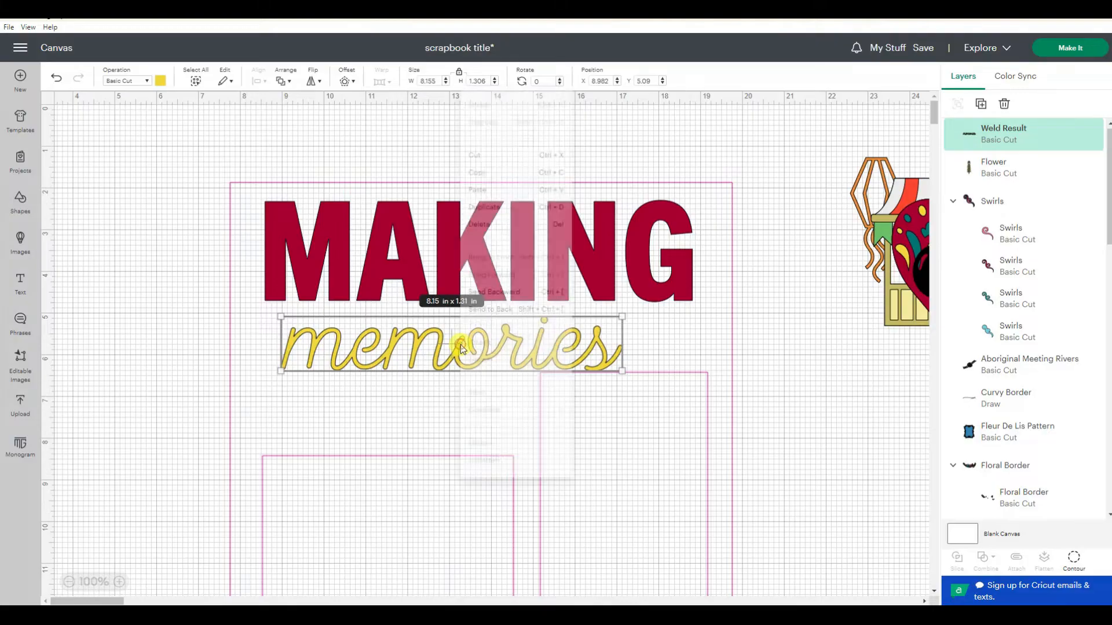
click(507, 172)
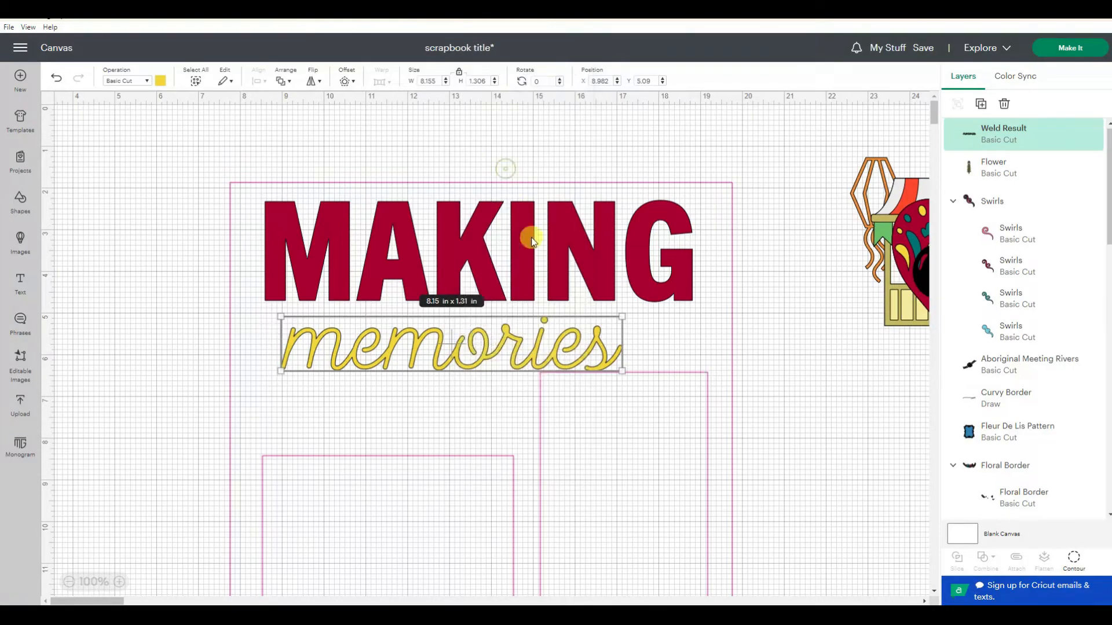
drag(464, 392, 1054, 449)
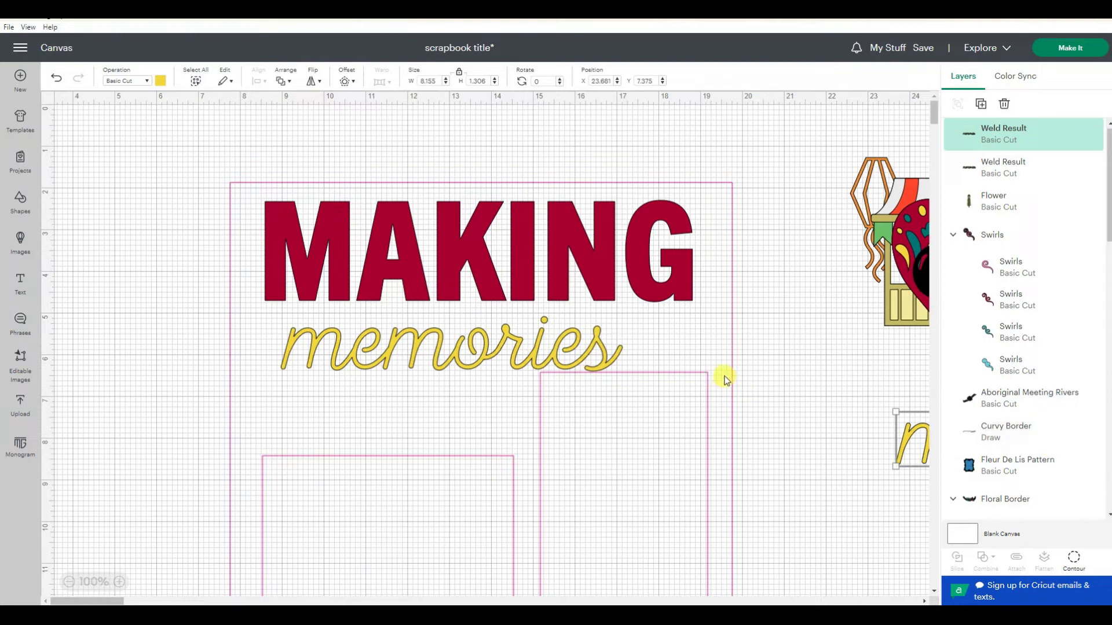
Move the original memories up so it overlaps the lower edge of MAKING, and leave it selected
click(422, 349)
drag(422, 349, 436, 306)
click(607, 324)
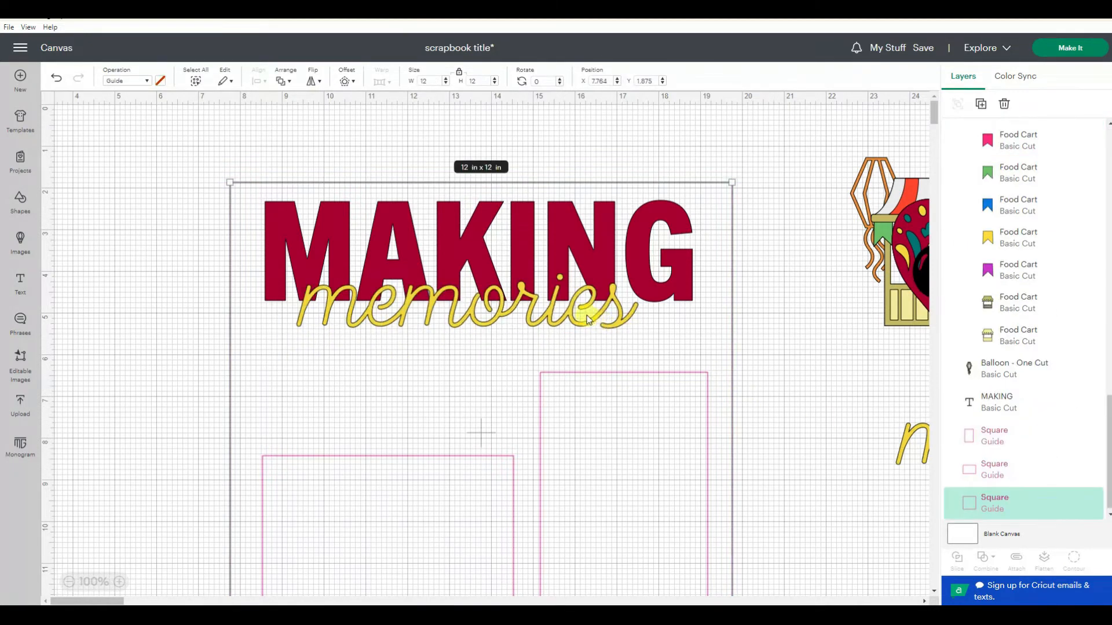
click(582, 314)
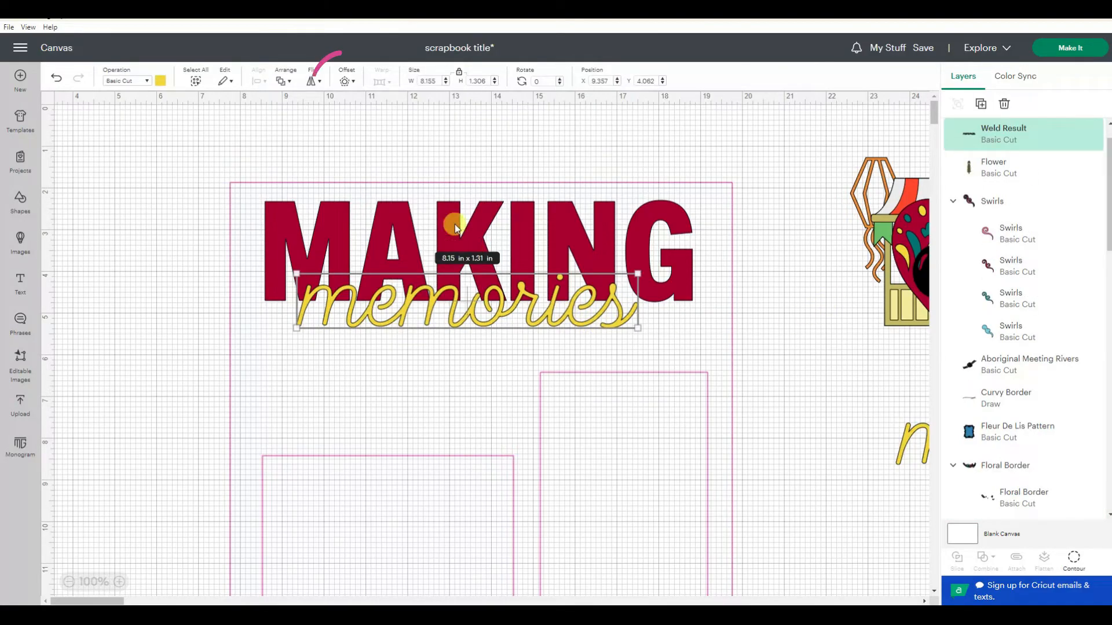
Add a 0.111 in offset with rounded corners around the yellow memories
click(344, 81)
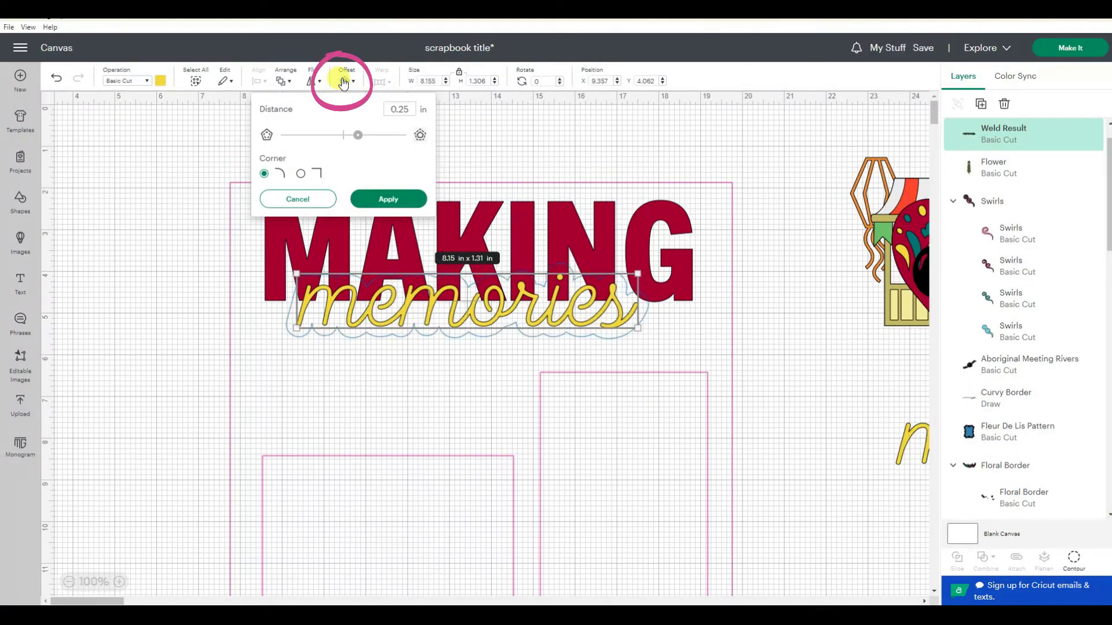
drag(357, 135, 350, 137)
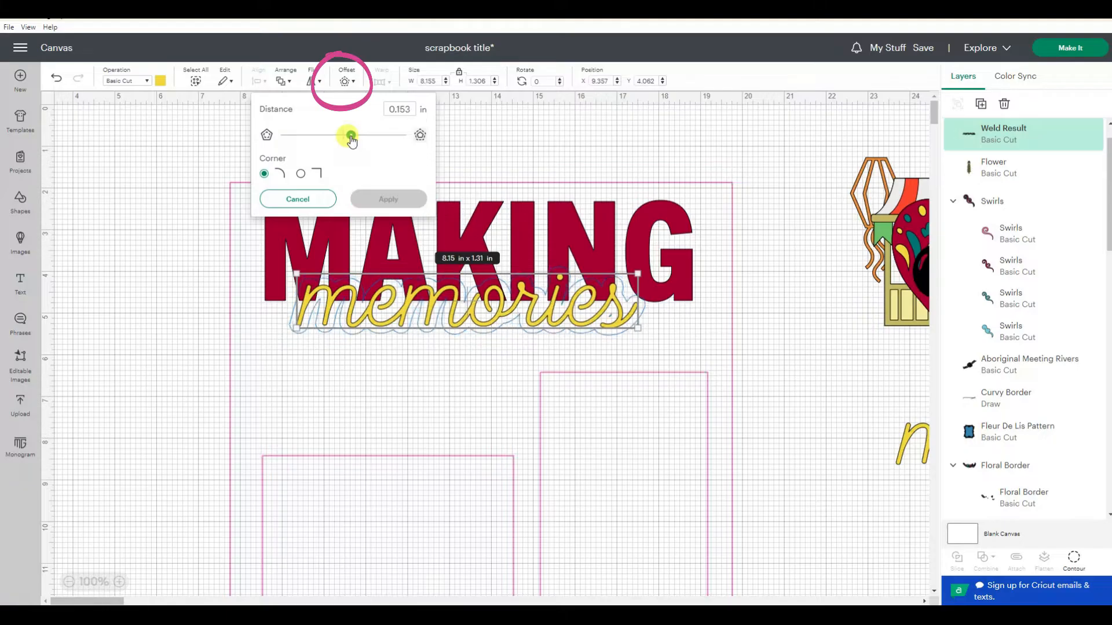
click(383, 202)
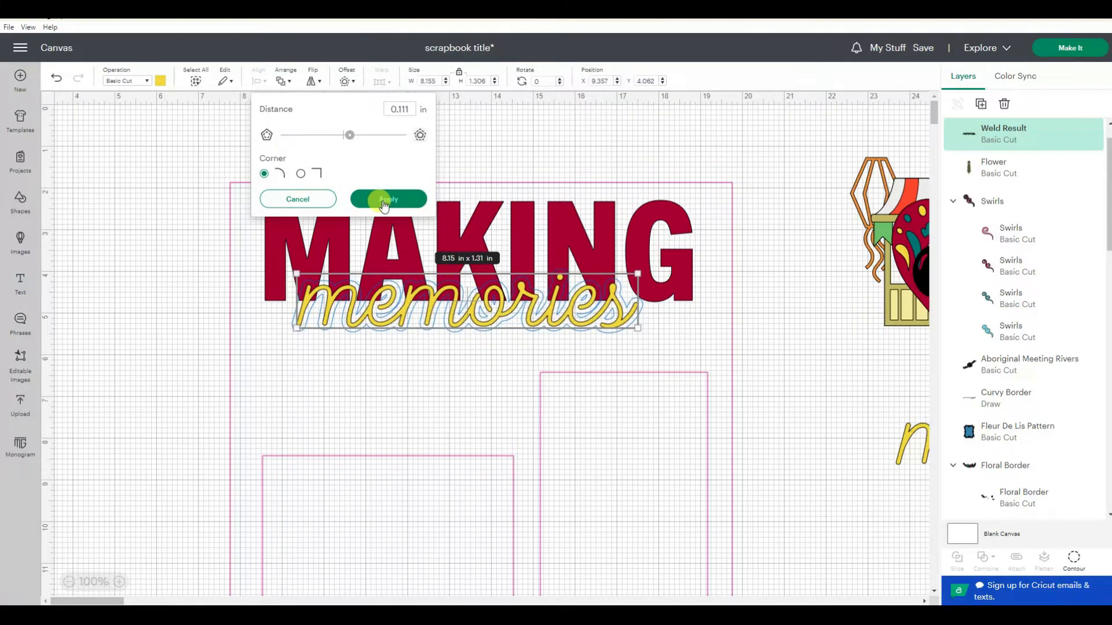
click(609, 255)
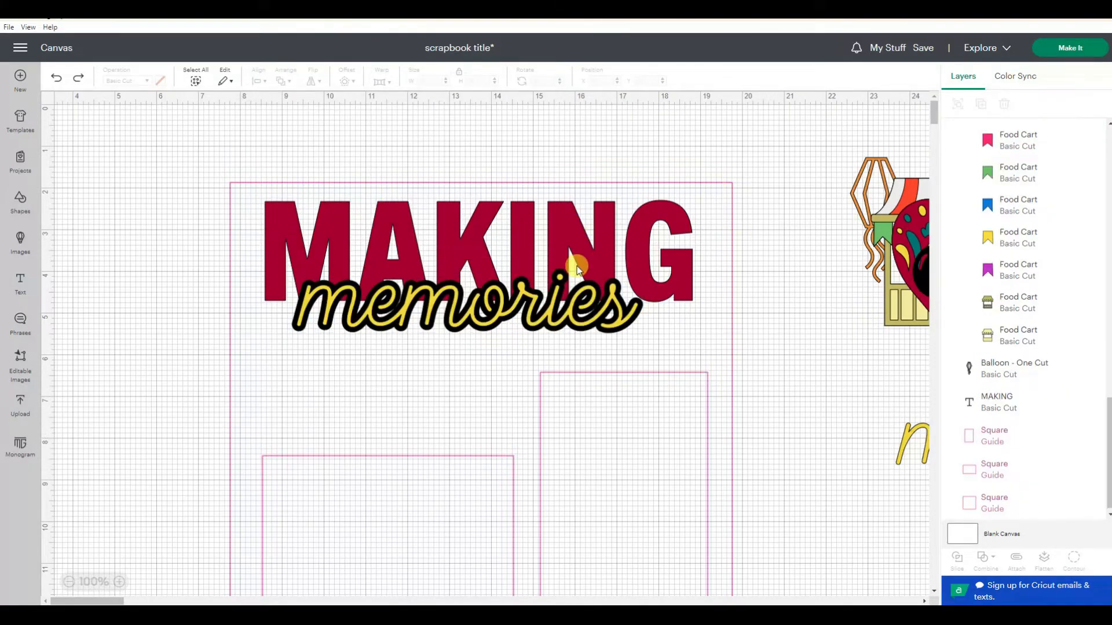
Hide the 12 × 12 in page guide square
click(710, 188)
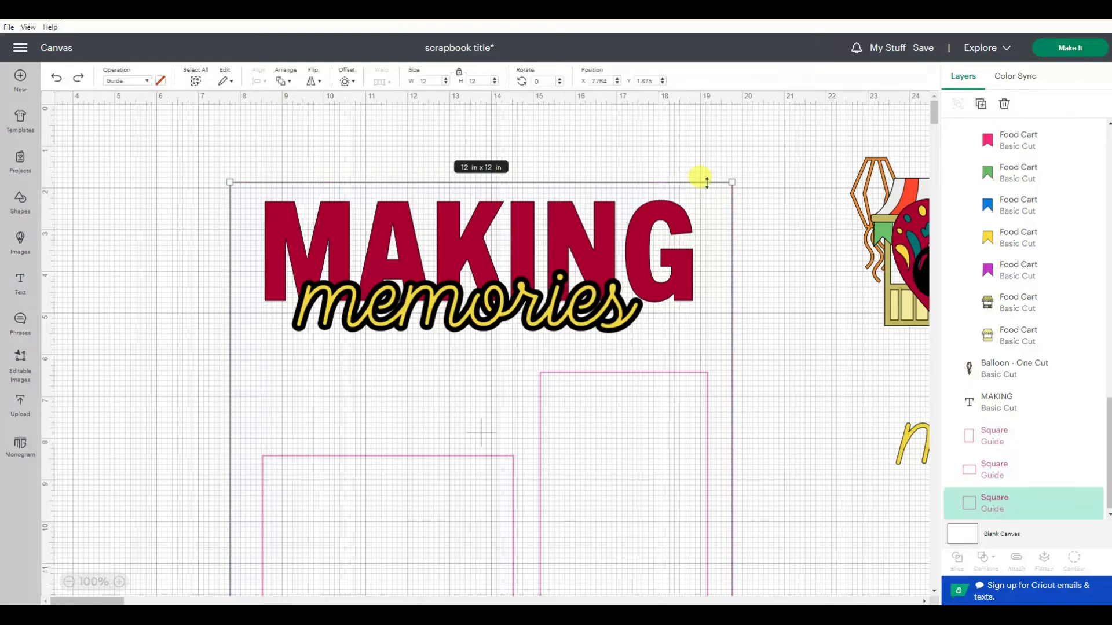
click(1076, 504)
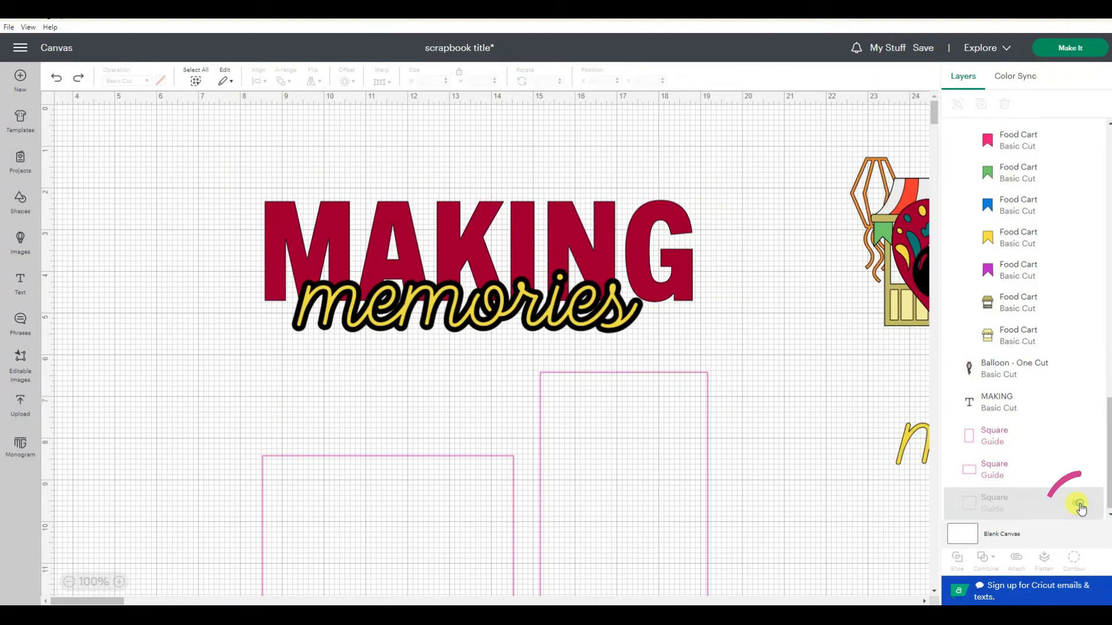
drag(193, 170, 759, 331)
Duplicate MAKING and place the spare copy beside the spare memories, well to the right of the title
click(544, 216)
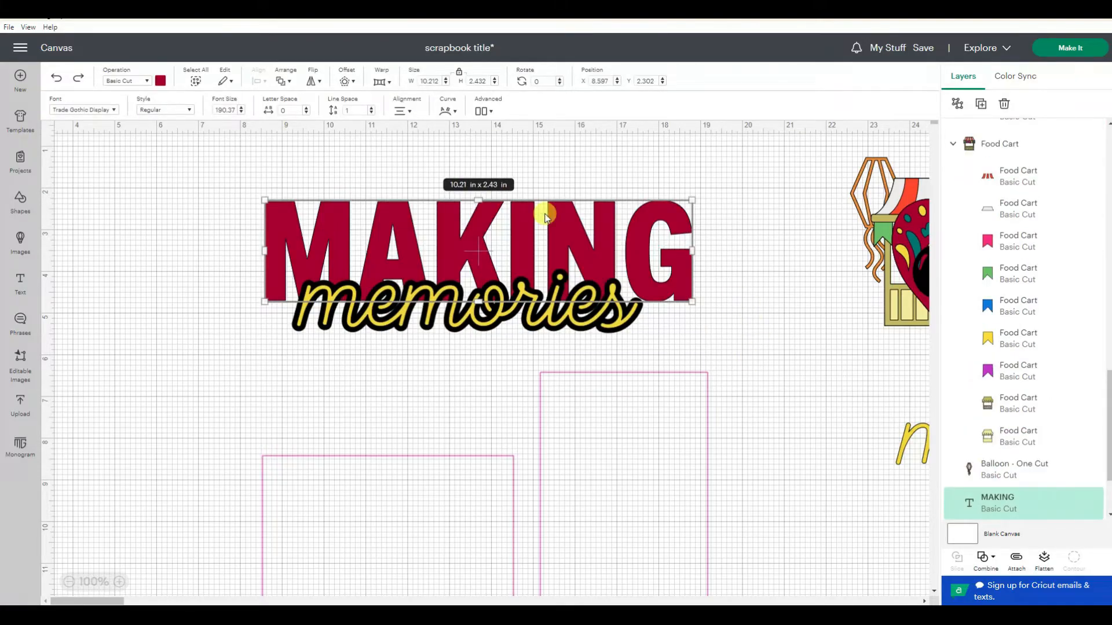
right_click(544, 215)
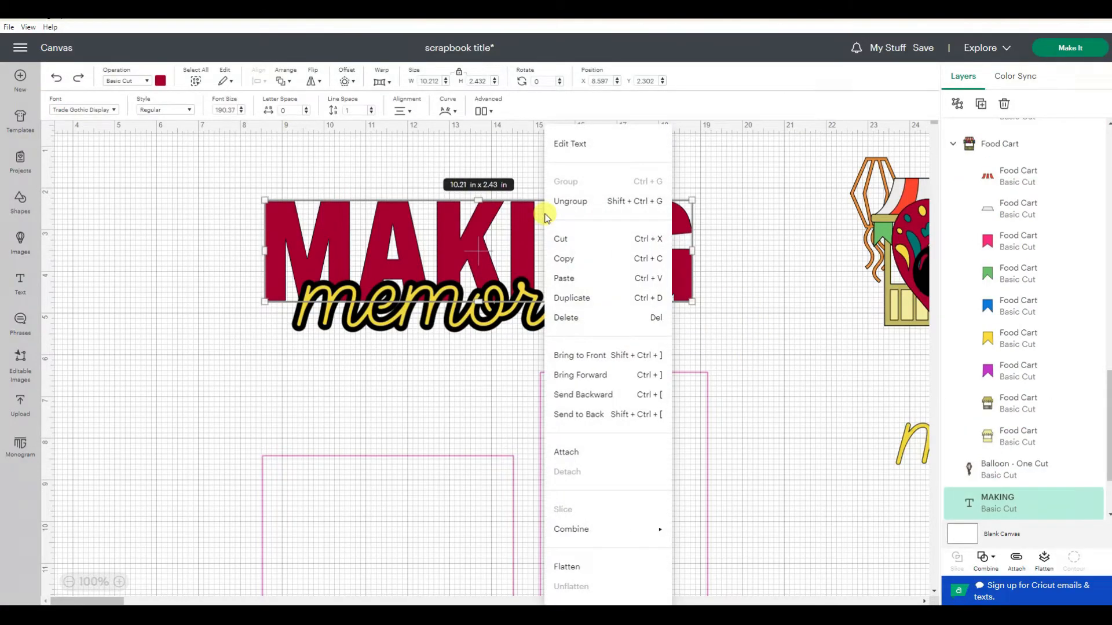
click(567, 295)
drag(471, 410, 995, 447)
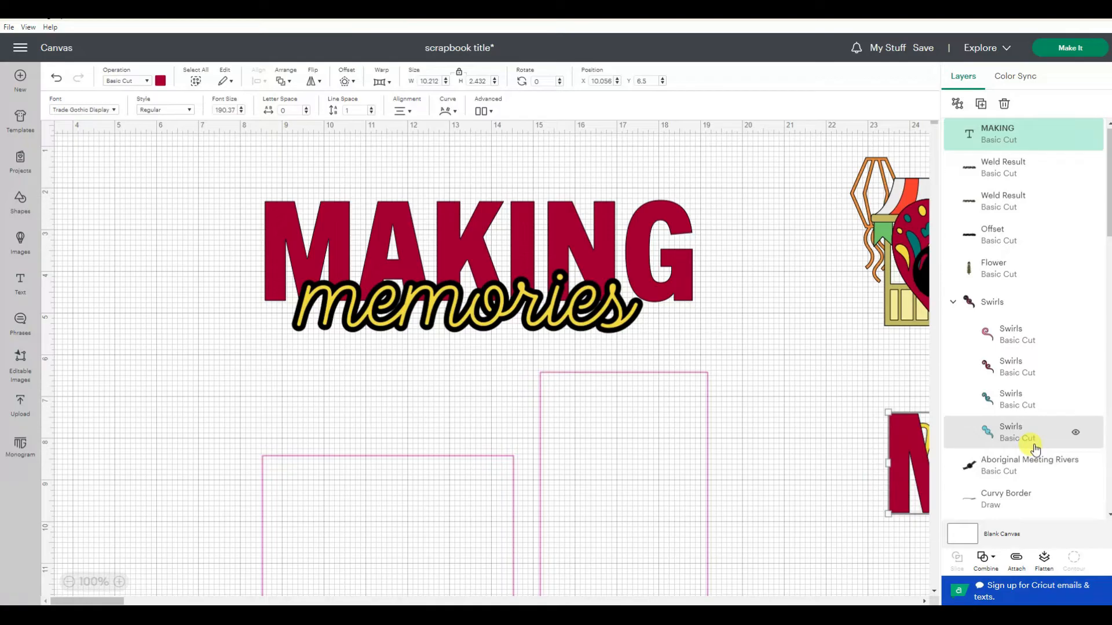
click(773, 275)
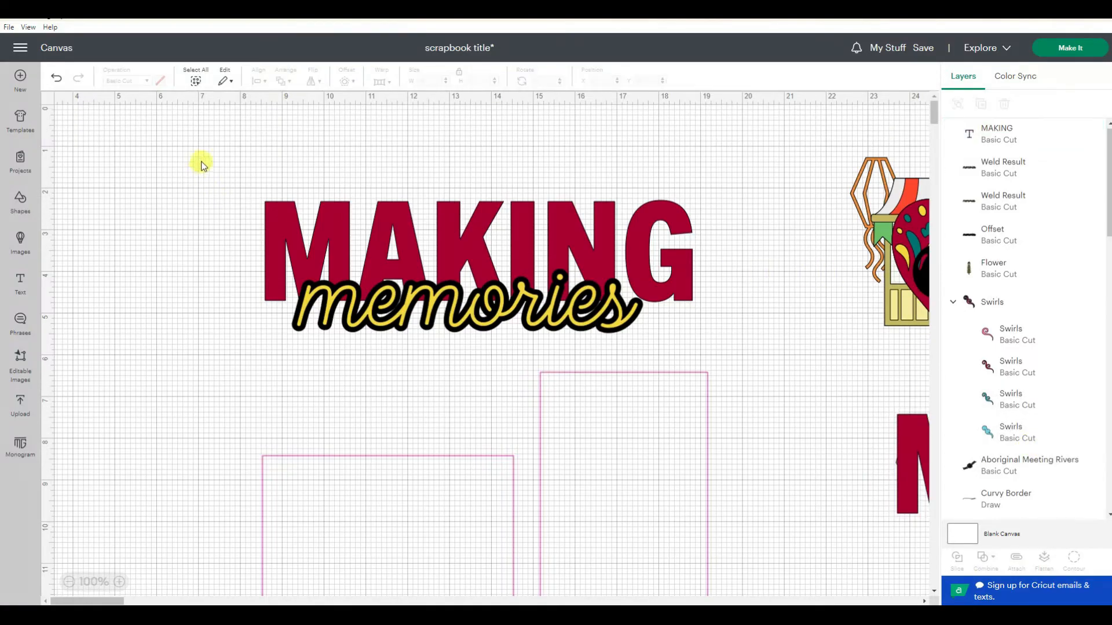
Center MAKING, memories and the black offset horizontally on each other
drag(200, 160, 761, 351)
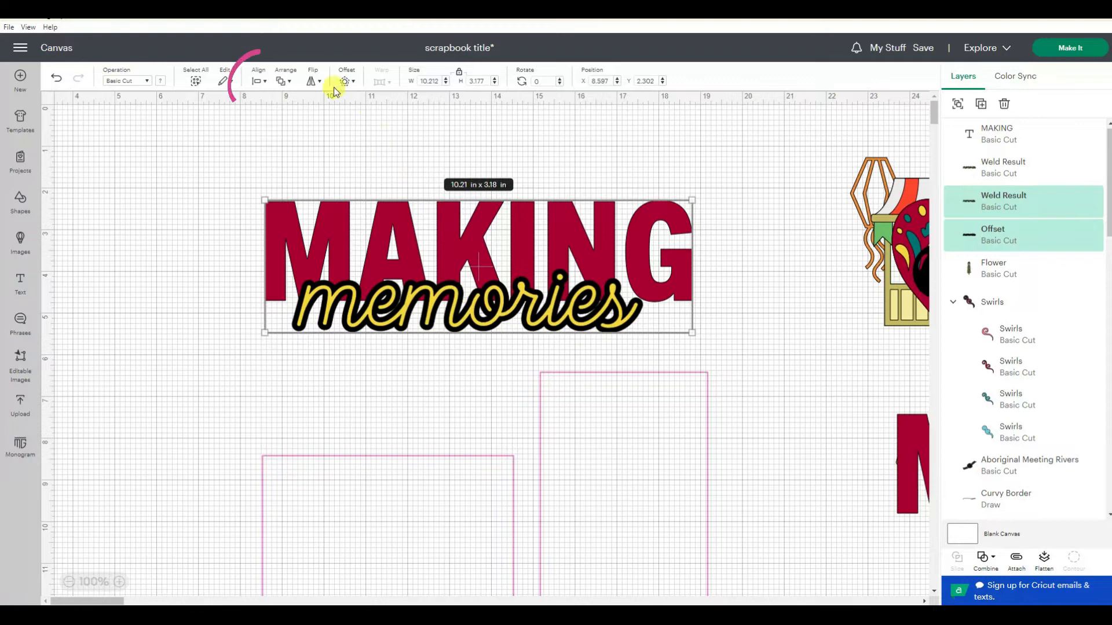
click(259, 82)
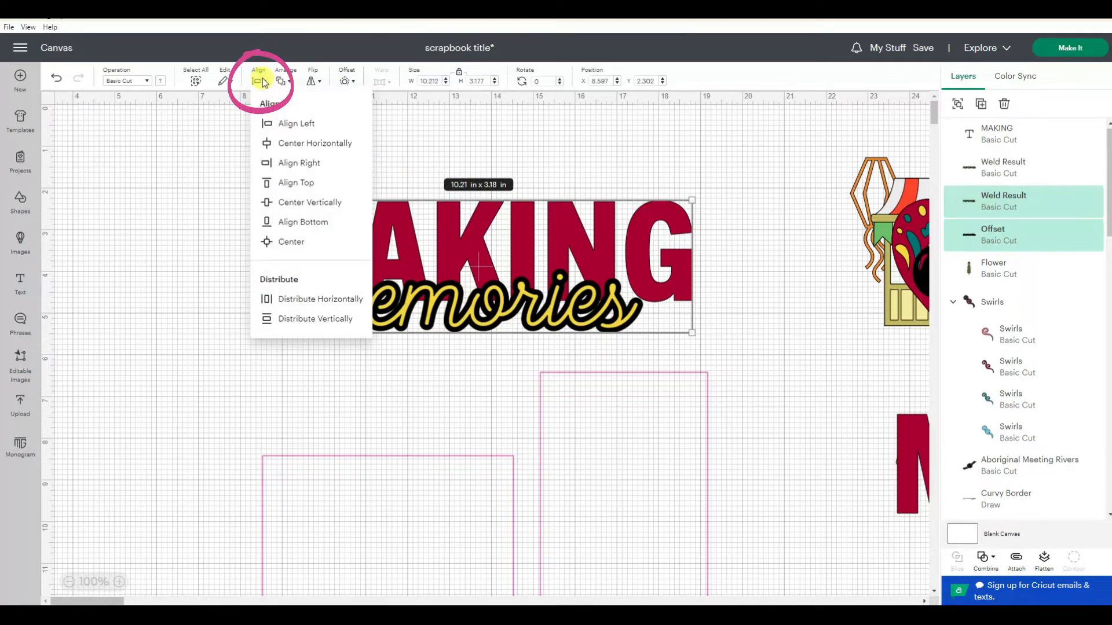
click(316, 149)
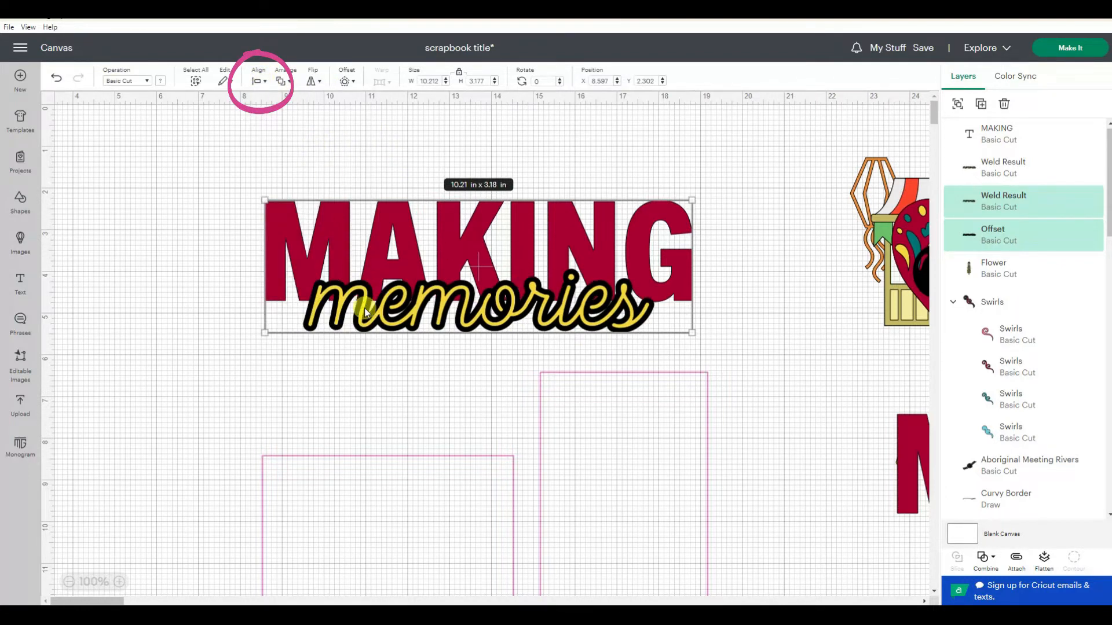
click(377, 361)
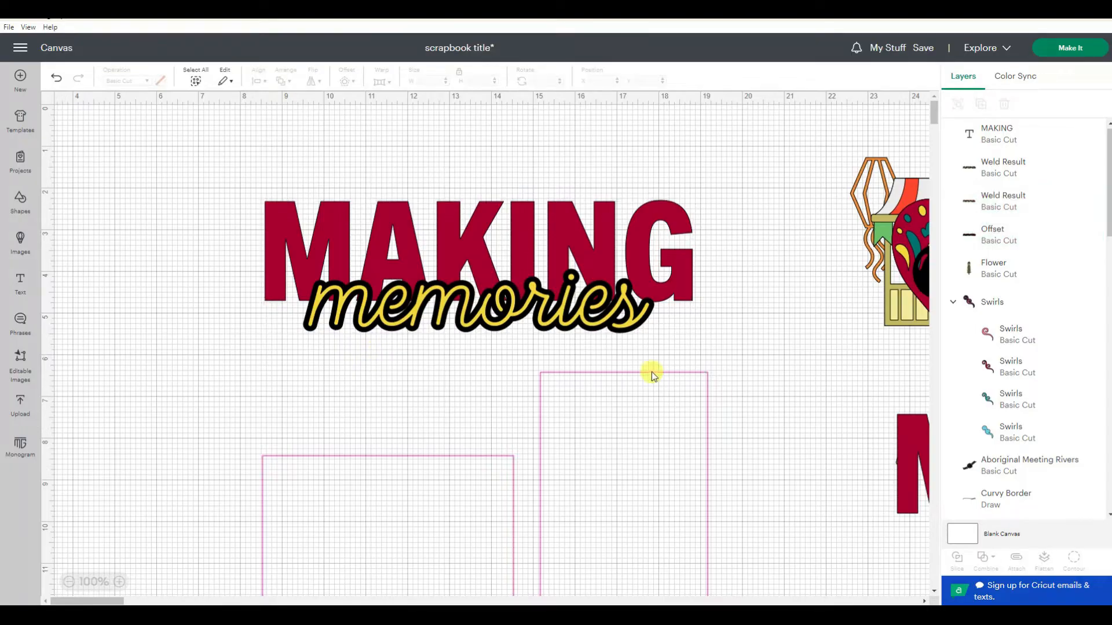
Hide the yellow memories layer of the title, leaving its black offset over MAKING
click(517, 299)
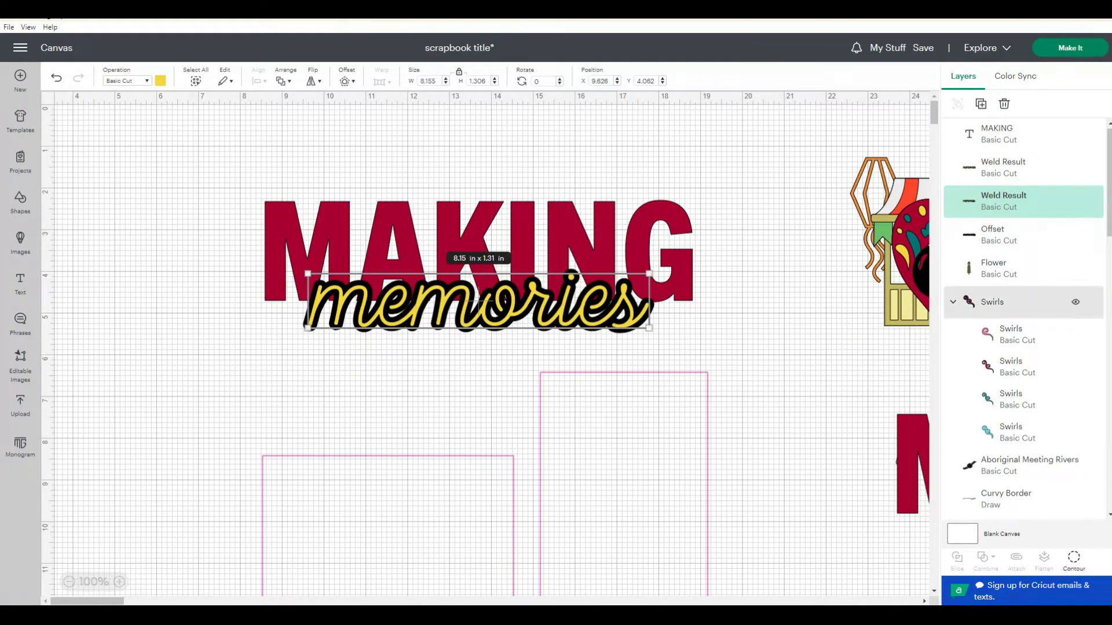
click(1013, 137)
click(1008, 170)
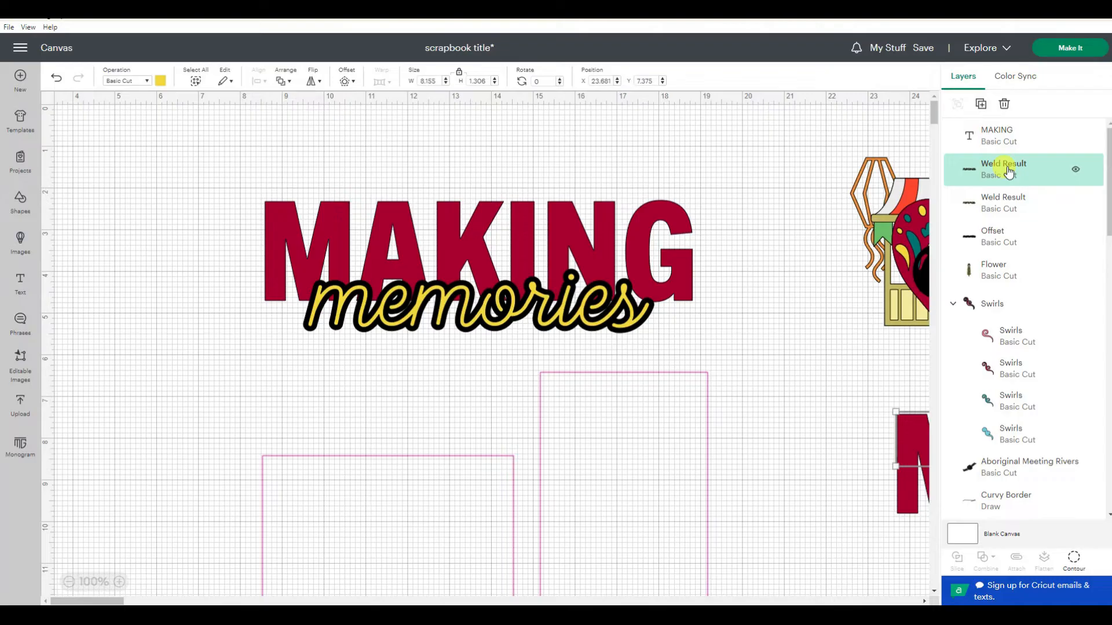
click(1021, 207)
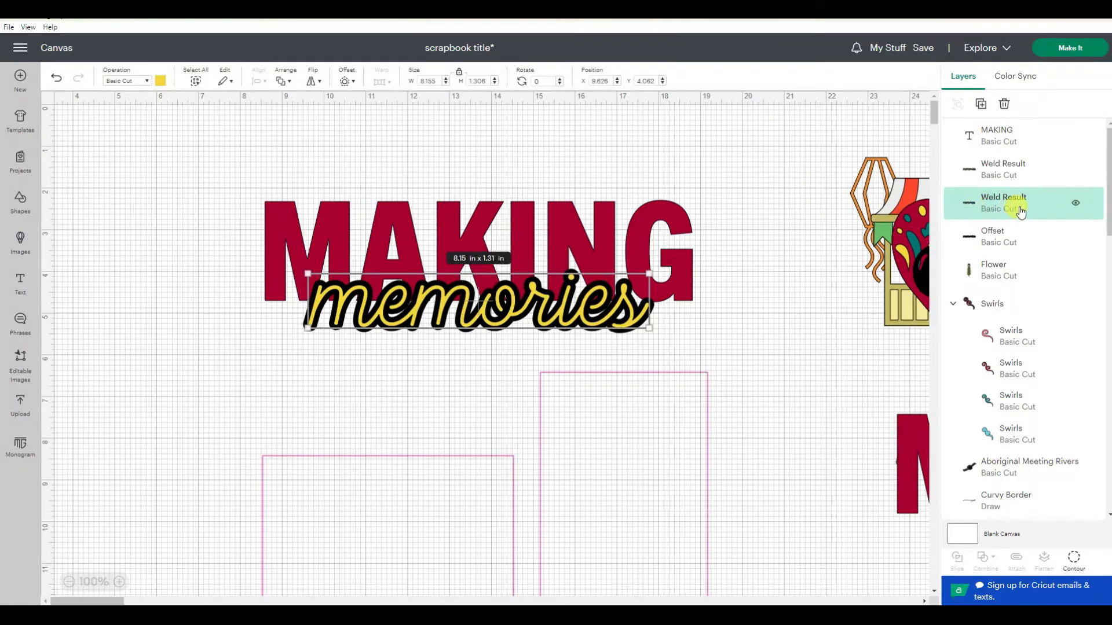
click(1077, 204)
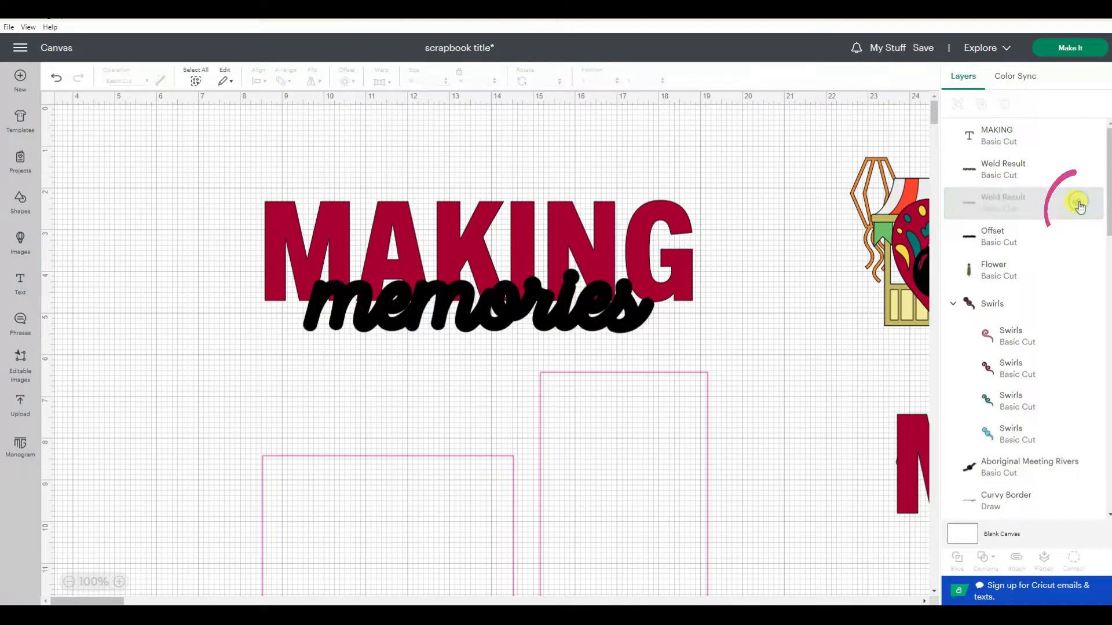
Subtract the memories offset from MAKING, and show the hidden yellow memories layer again
drag(181, 169, 729, 349)
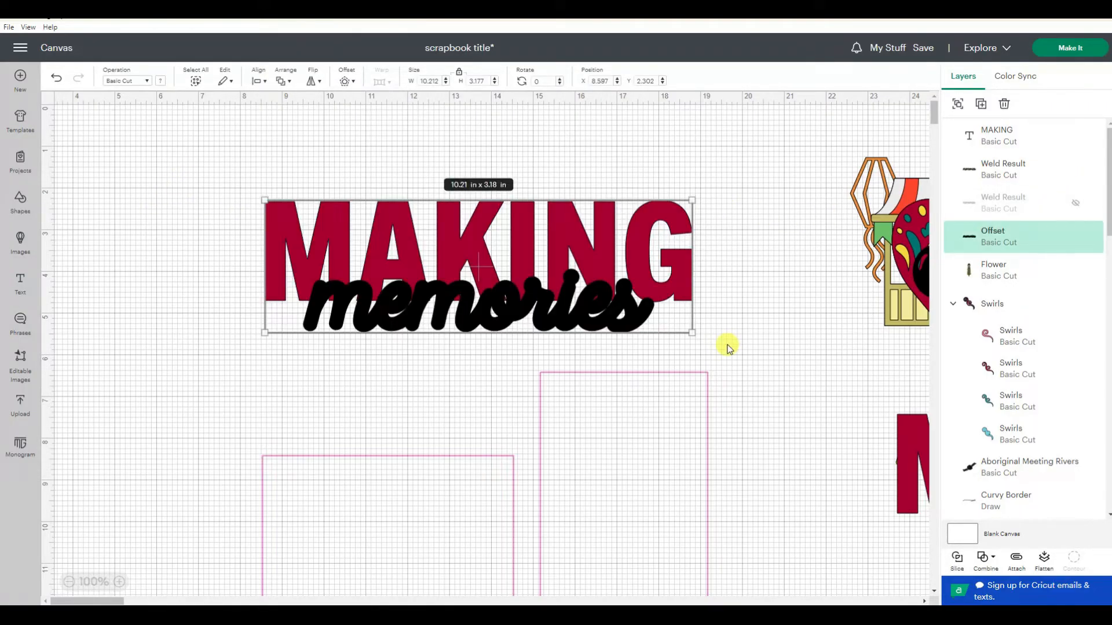
click(984, 559)
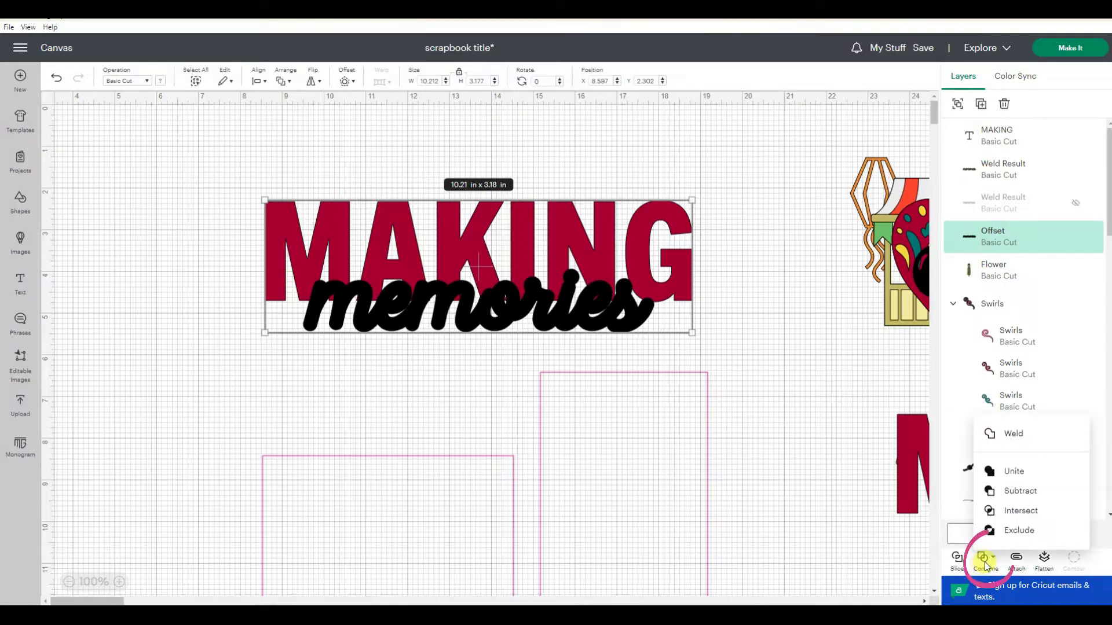
click(1025, 492)
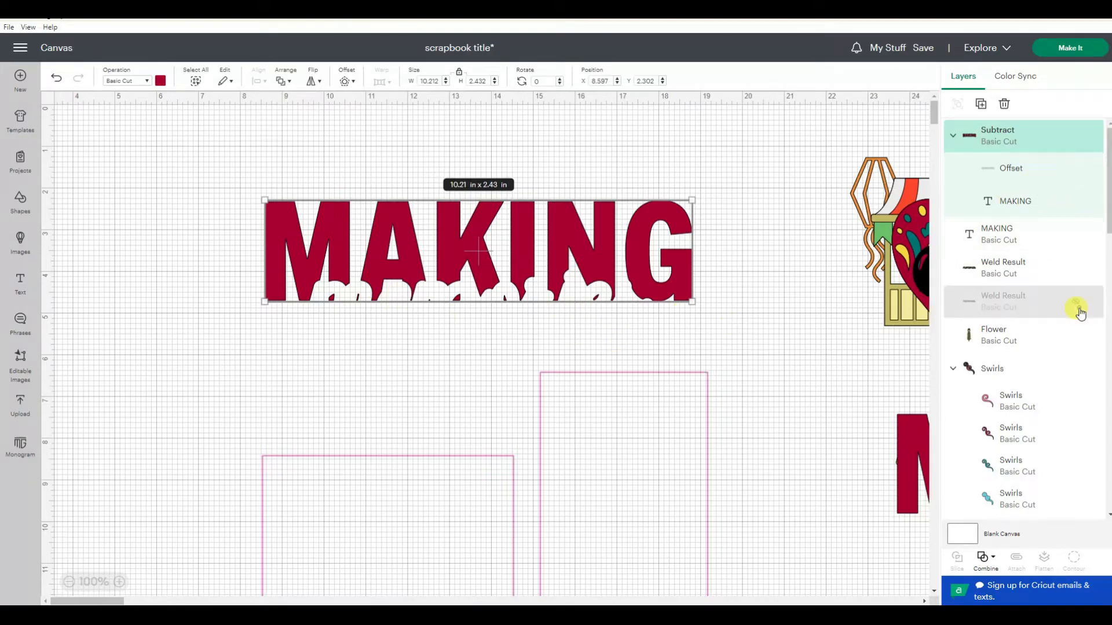
click(1080, 312)
click(1077, 307)
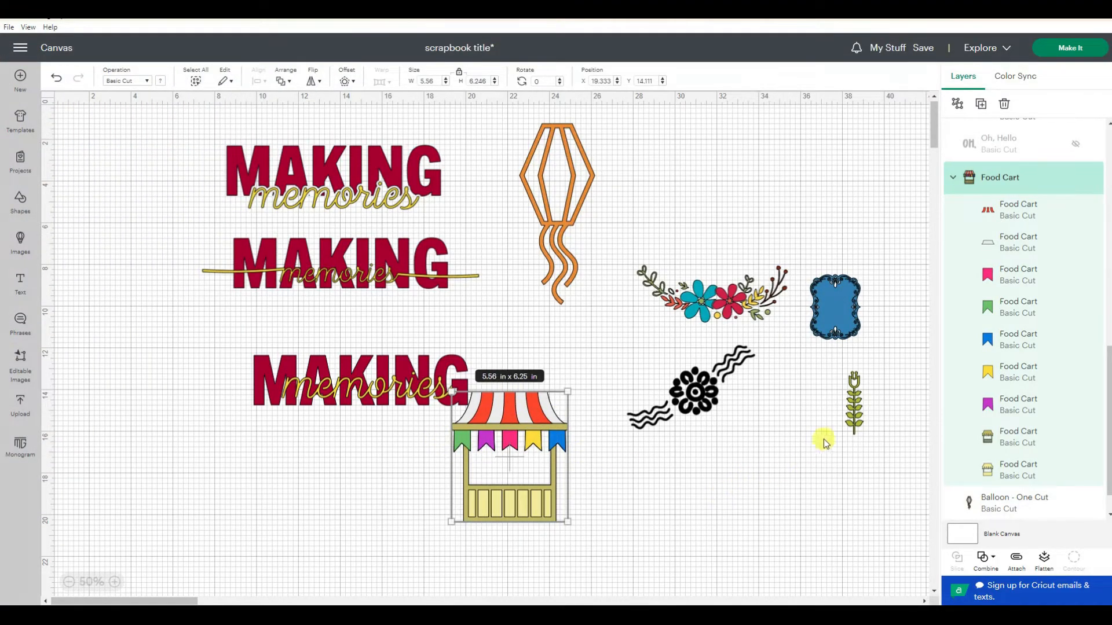
Delete the awning and stall layers of the Food Cart image, keeping its hanging pennants
click(1038, 249)
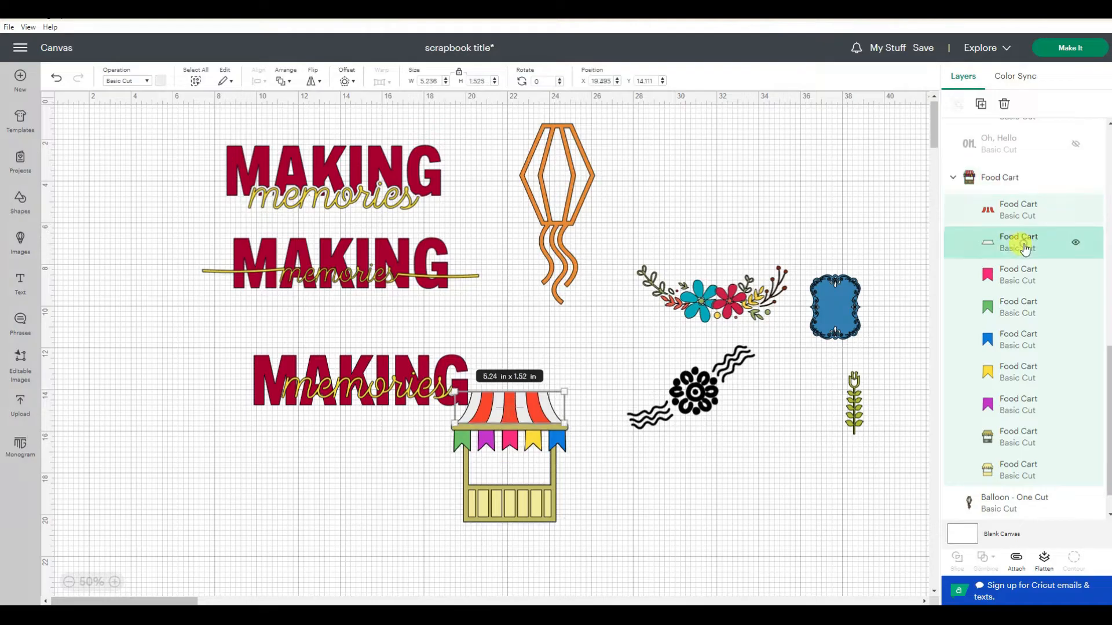
click(1005, 106)
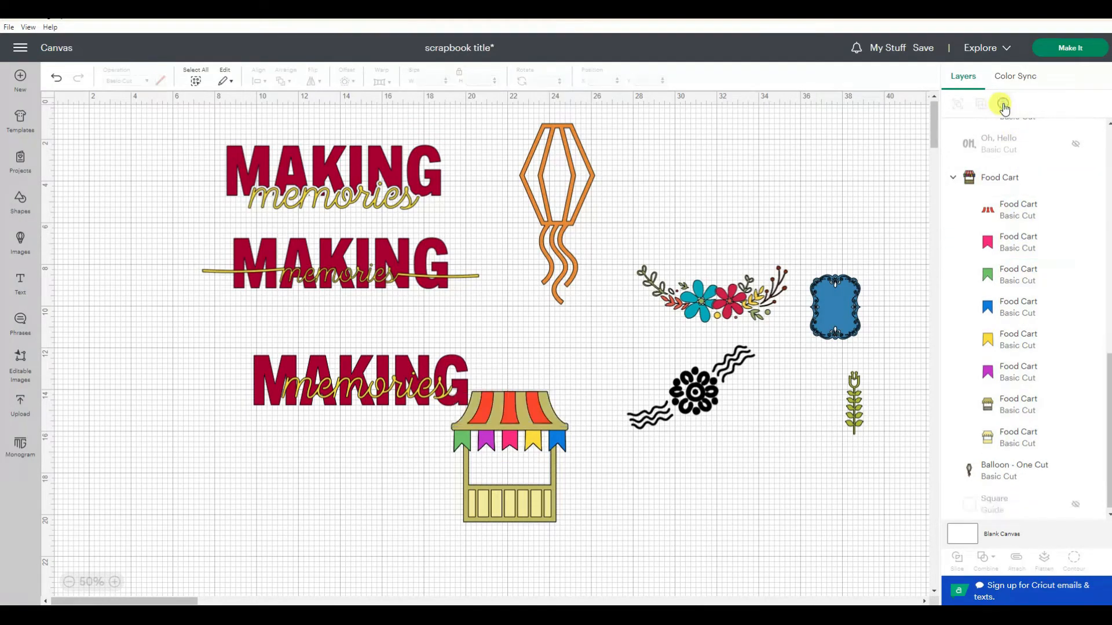
click(996, 210)
click(1004, 106)
click(1024, 402)
click(1005, 106)
click(1019, 431)
click(1005, 106)
click(1031, 441)
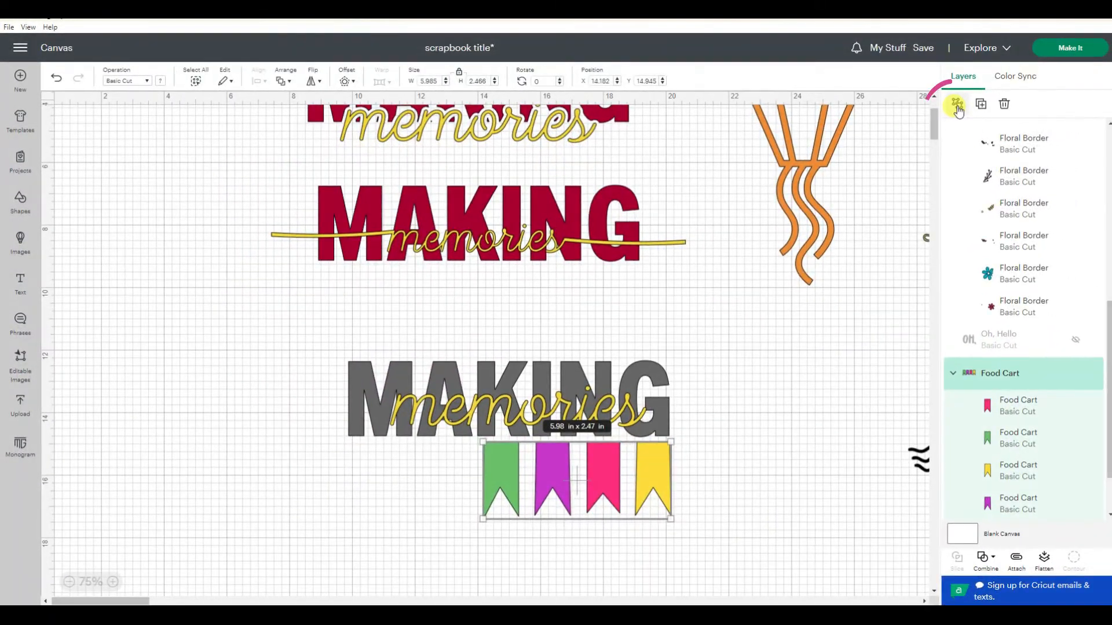
Ungroup the four pennants and stretch the purple one to about 1.27 × 3.26 in
click(957, 106)
click(732, 318)
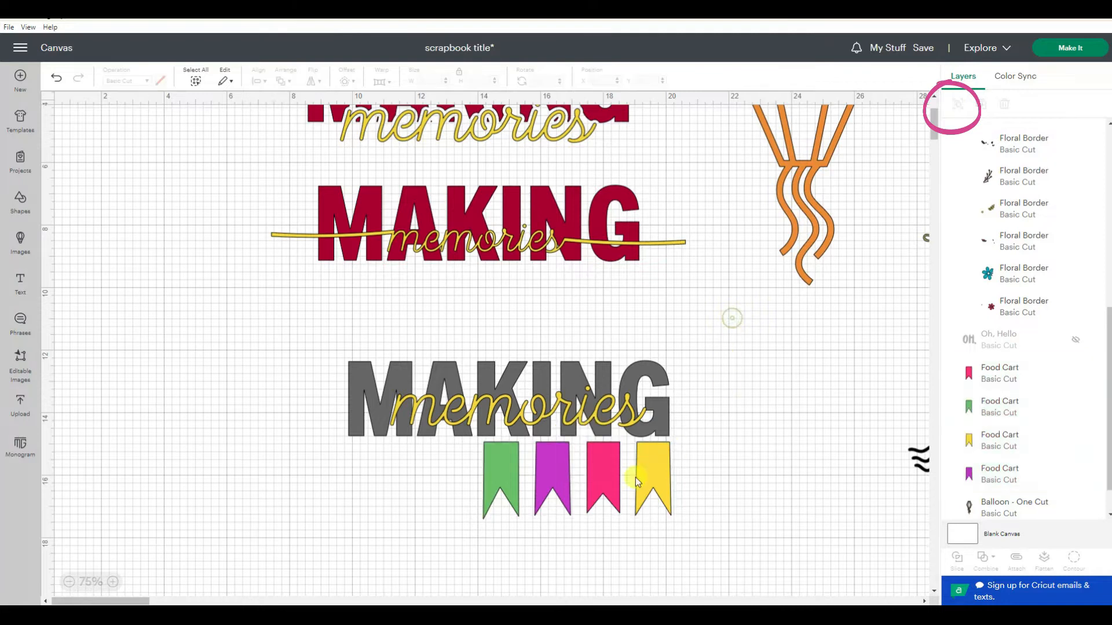
click(565, 491)
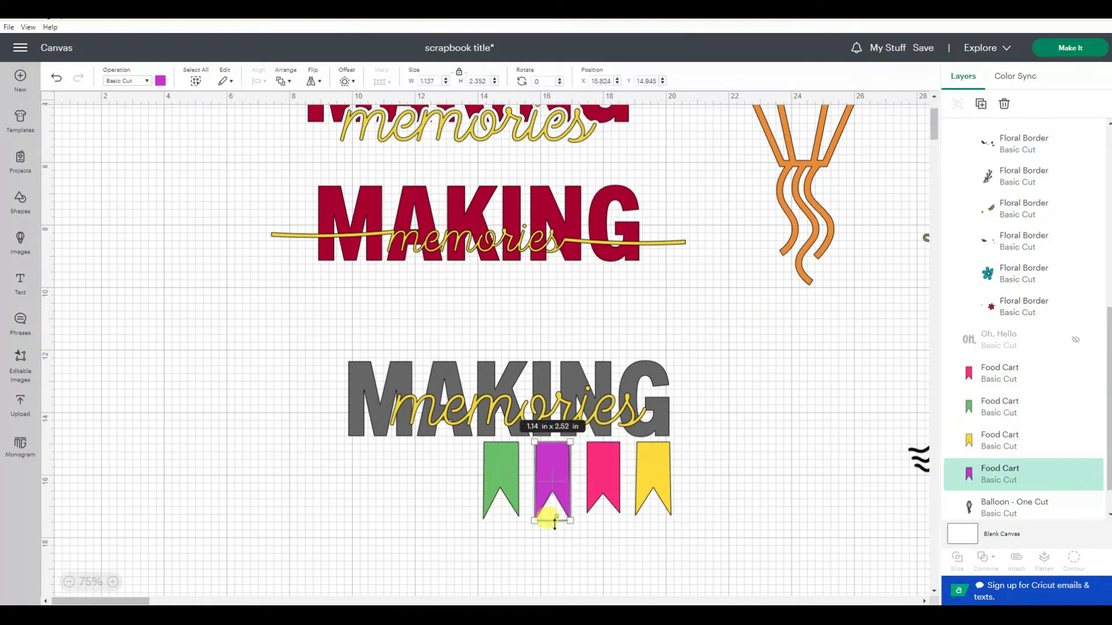
drag(554, 517, 554, 546)
drag(555, 484, 605, 514)
Resize the pink pennant to about 1.34 × 2.16 in and slightly enlarge the yellow one beside it
click(606, 502)
drag(605, 472, 626, 482)
click(670, 475)
click(605, 460)
click(637, 464)
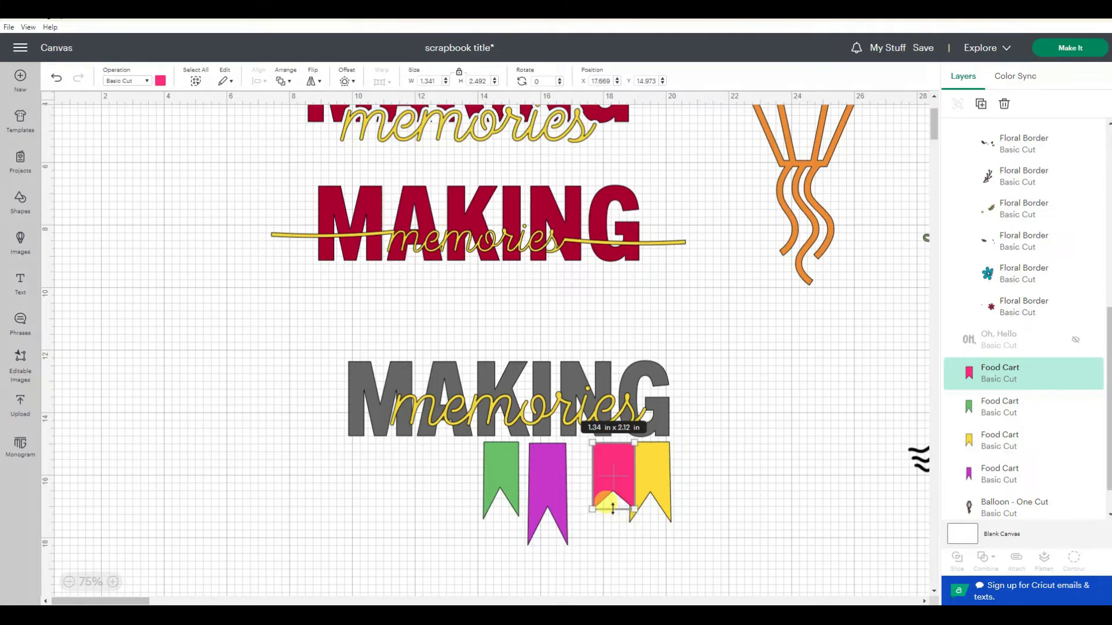
Move the purple and green pennants in close beside the pink one, and move the grey MAKING memories title up, clear of them
drag(547, 492, 579, 492)
drag(500, 478, 536, 475)
drag(702, 333, 435, 408)
drag(454, 402, 446, 356)
drag(539, 474, 544, 475)
click(465, 447)
Align the top edges of the four pennants
drag(457, 421, 762, 573)
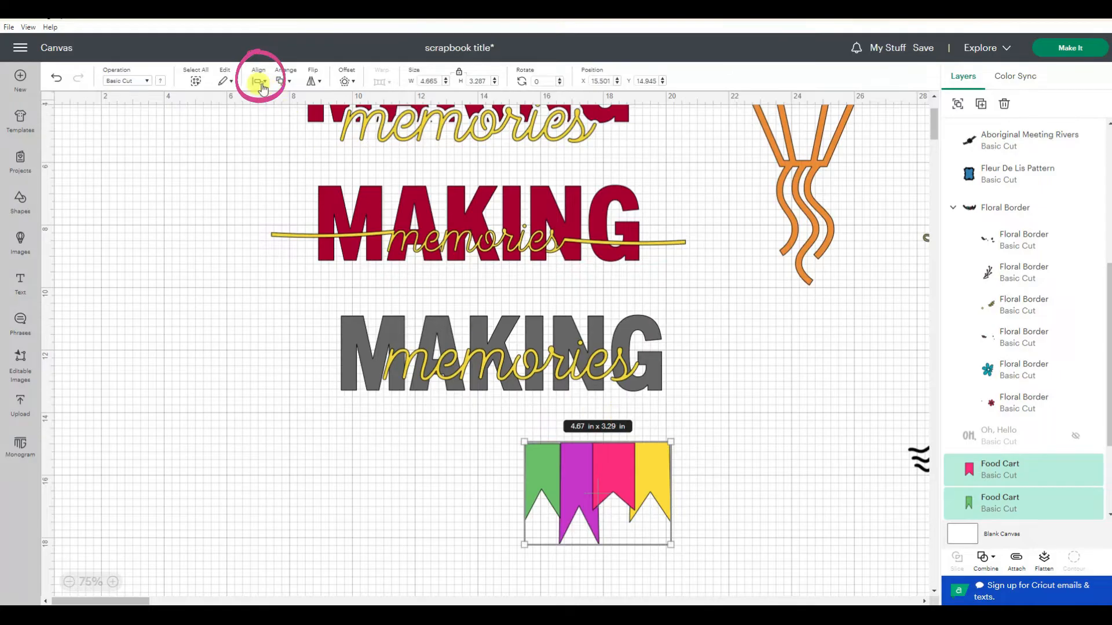
click(258, 81)
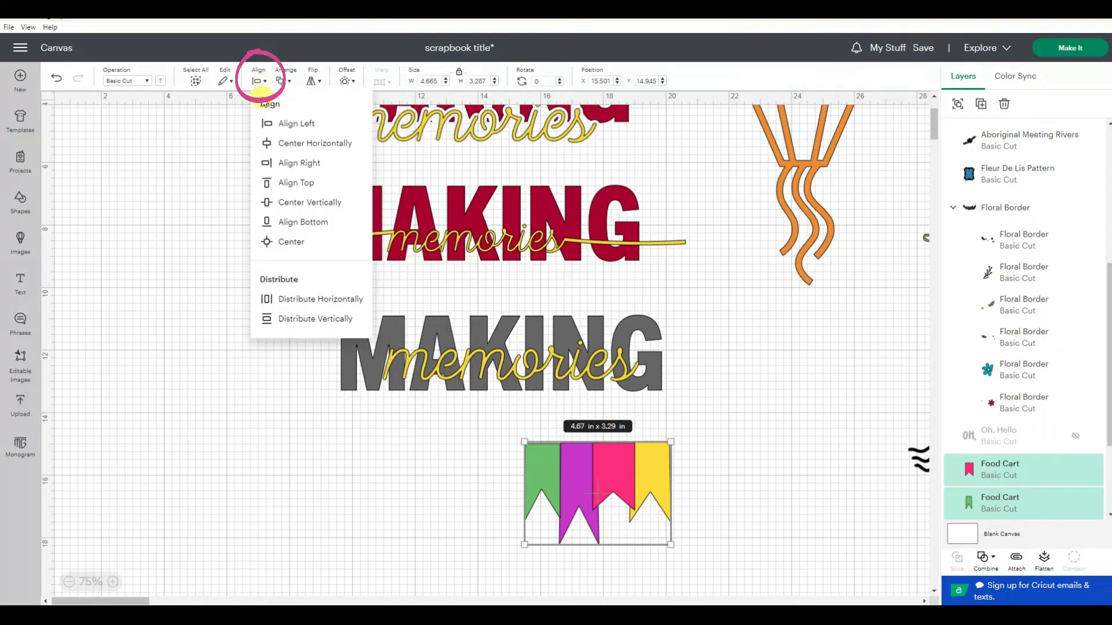
click(277, 185)
click(806, 508)
Recolor the pink pennant dark red and the light green pennant dark green
click(624, 467)
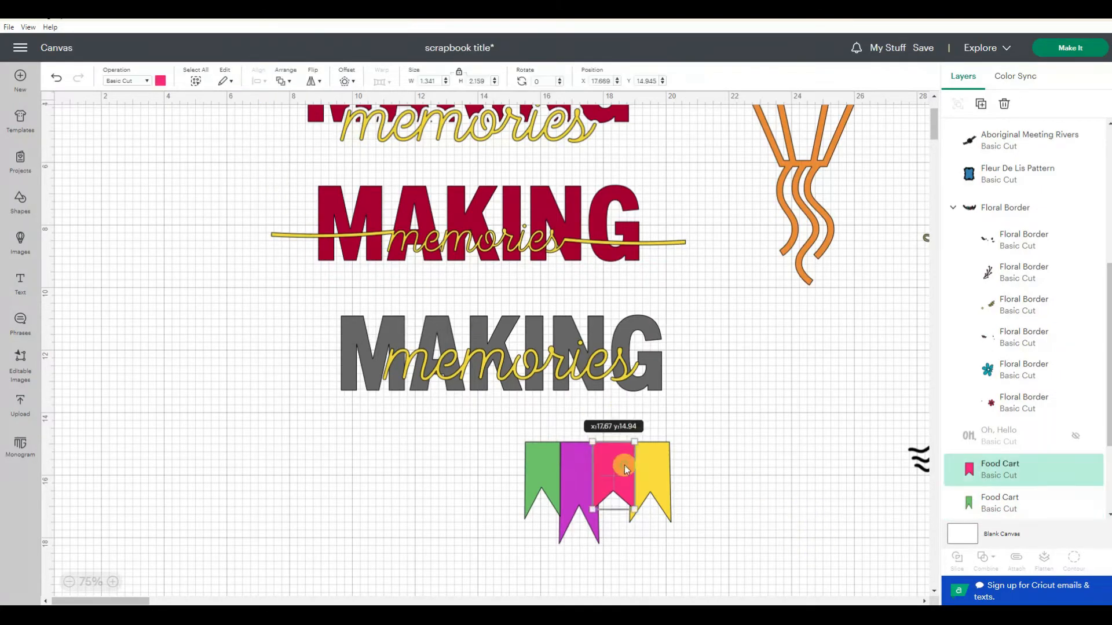
click(160, 81)
click(172, 208)
click(548, 471)
click(160, 80)
click(231, 208)
Recolor the magenta pennant deeper purple and the yellow pennant golden yellow
click(575, 457)
click(161, 80)
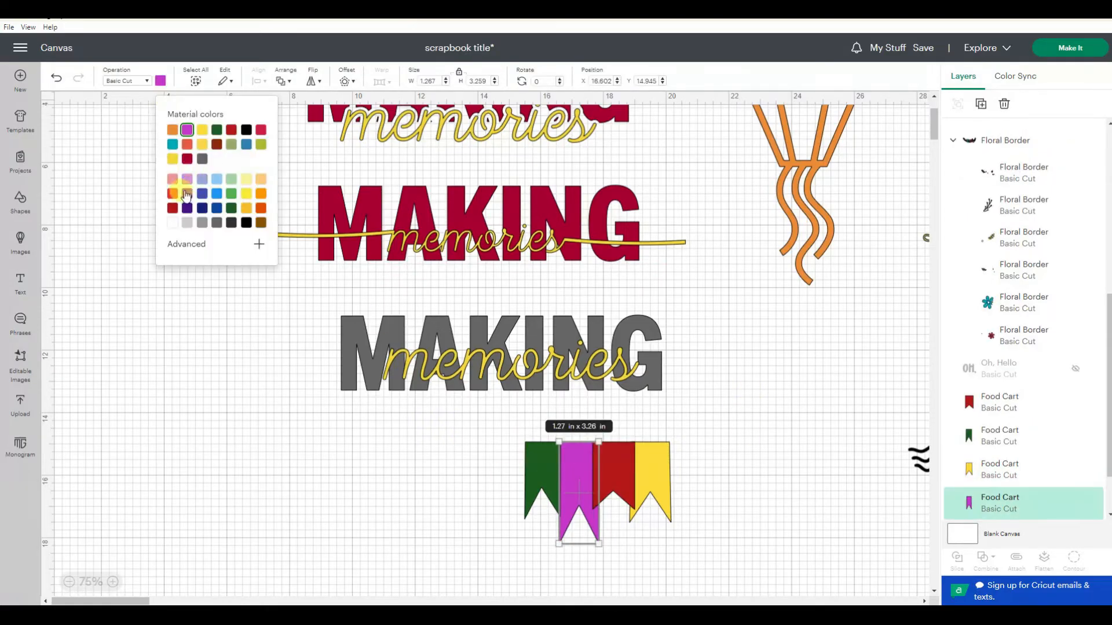
click(187, 194)
click(653, 463)
click(160, 81)
click(246, 208)
click(793, 375)
Group the four recolored pennants together
click(376, 337)
click(452, 475)
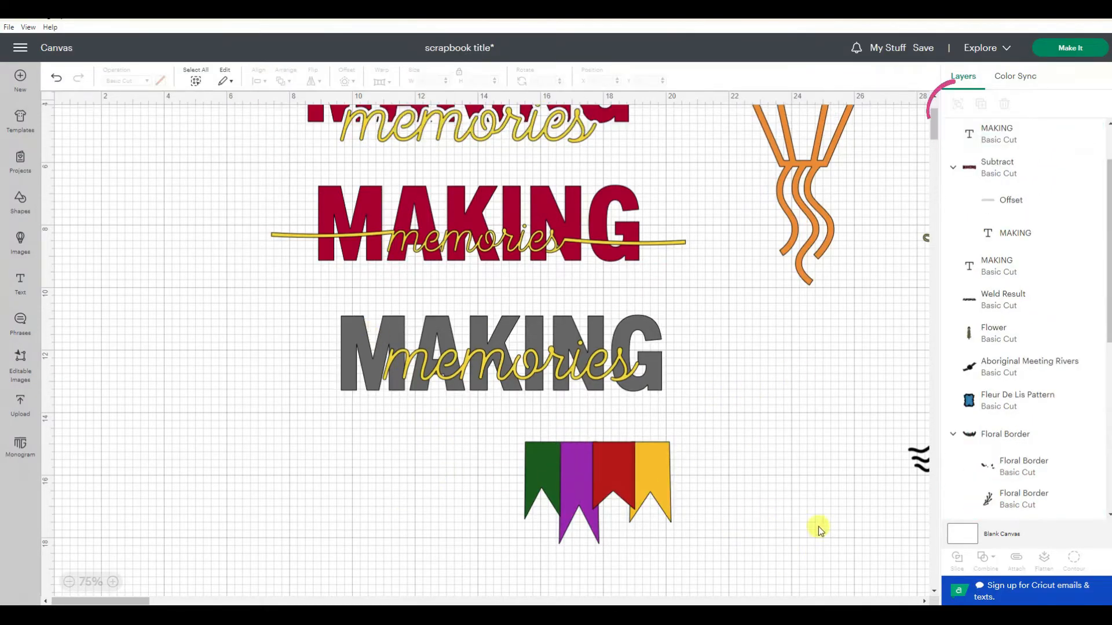
drag(477, 431, 747, 565)
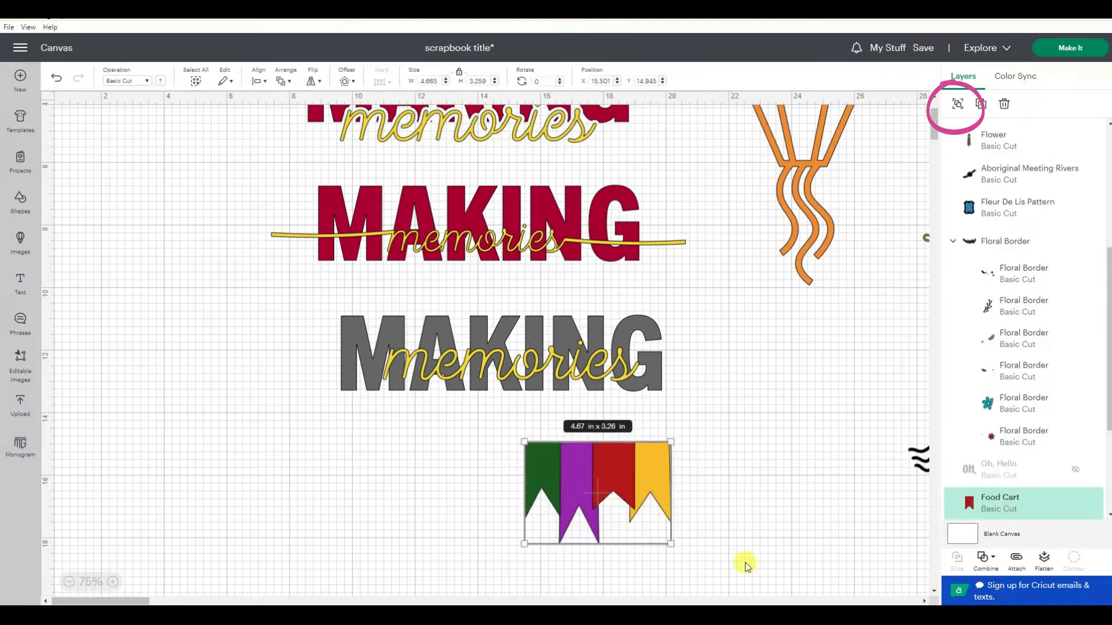
click(957, 105)
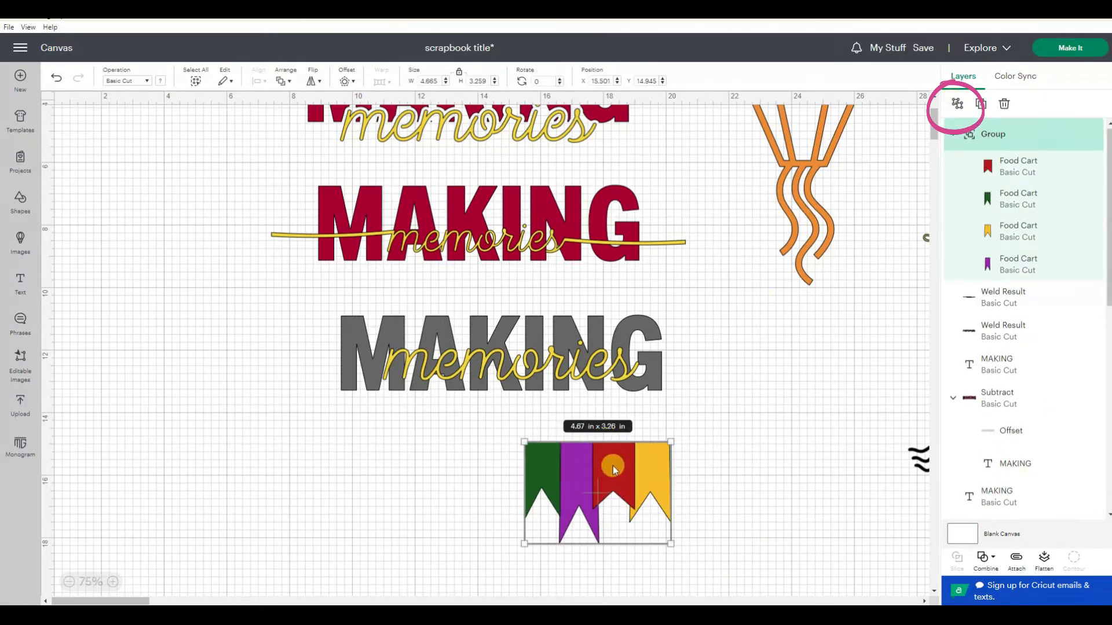
Set the gray MAKING on top of the pennants, clear of its memories text, and recolor it black
drag(360, 344, 367, 389)
drag(445, 359, 303, 287)
click(160, 80)
Align the right edges of the black MAKING and the pennant group
drag(318, 353, 747, 563)
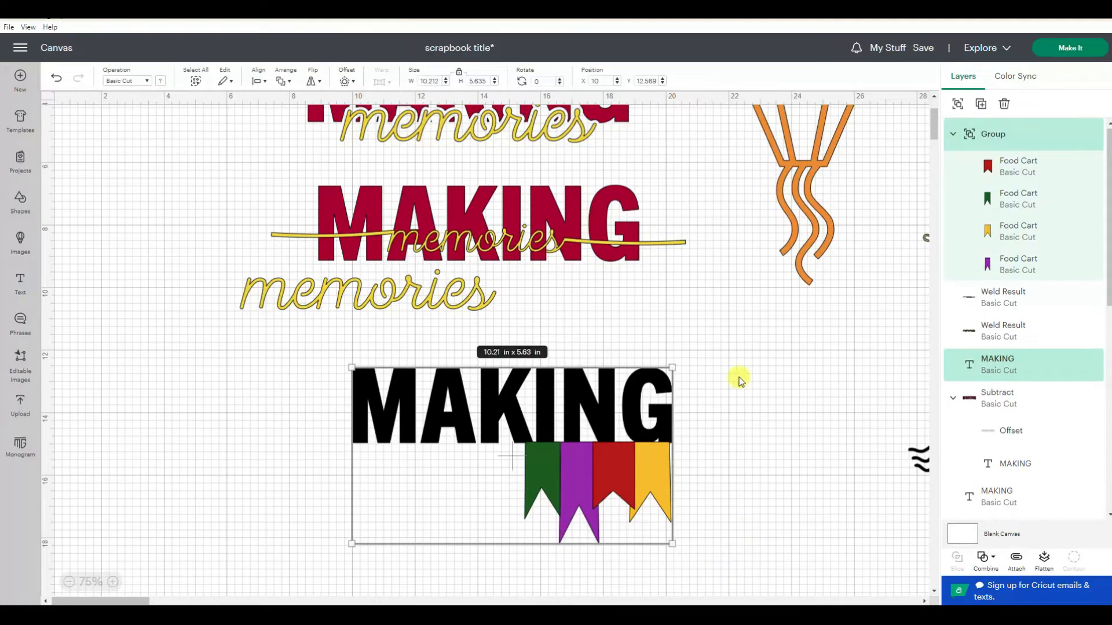
click(258, 79)
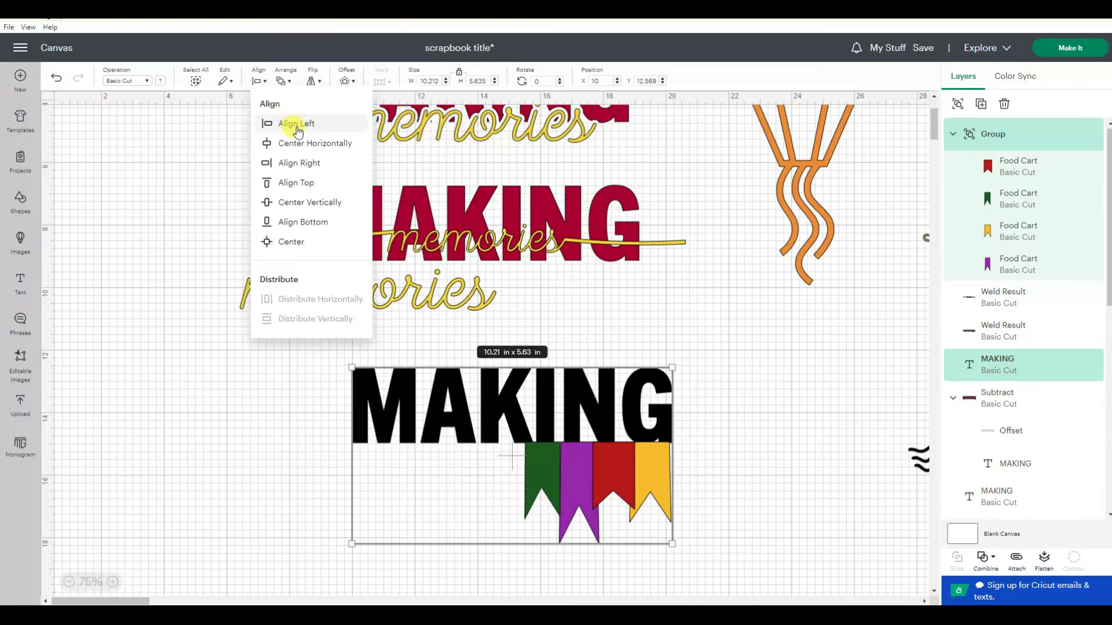
click(311, 173)
click(808, 433)
Recolor the loose memories text blue and layer it in front, over the lower edge of MAKING and the pennants
click(406, 293)
click(160, 81)
click(216, 194)
drag(375, 297, 538, 467)
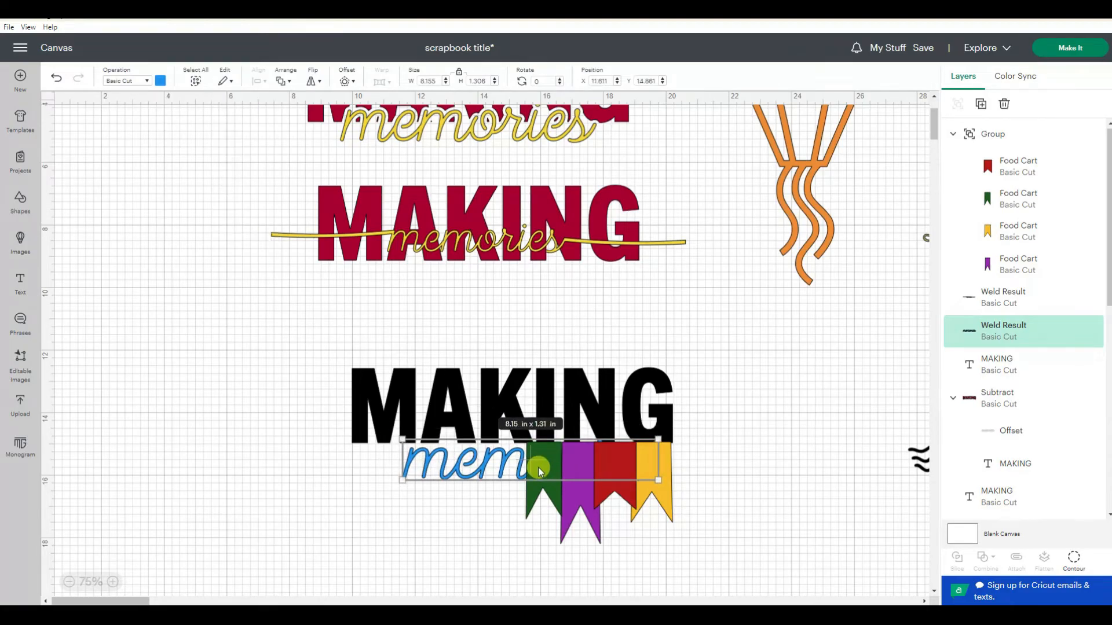
click(285, 79)
click(286, 106)
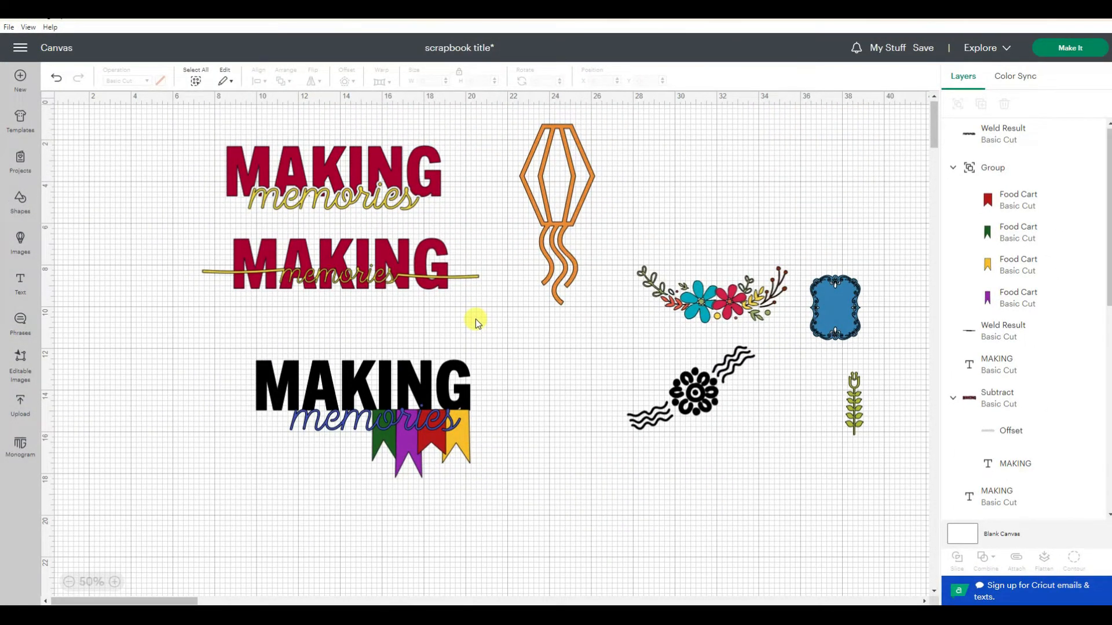
Delete the two dark red MAKING memories titles
drag(154, 242, 505, 325)
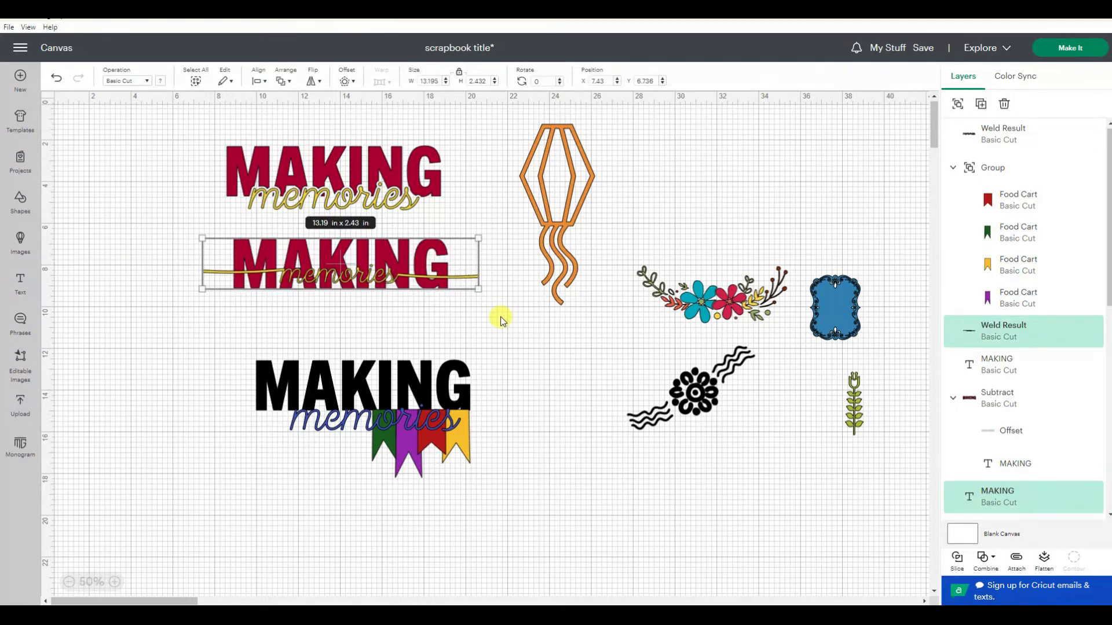
key(Delete)
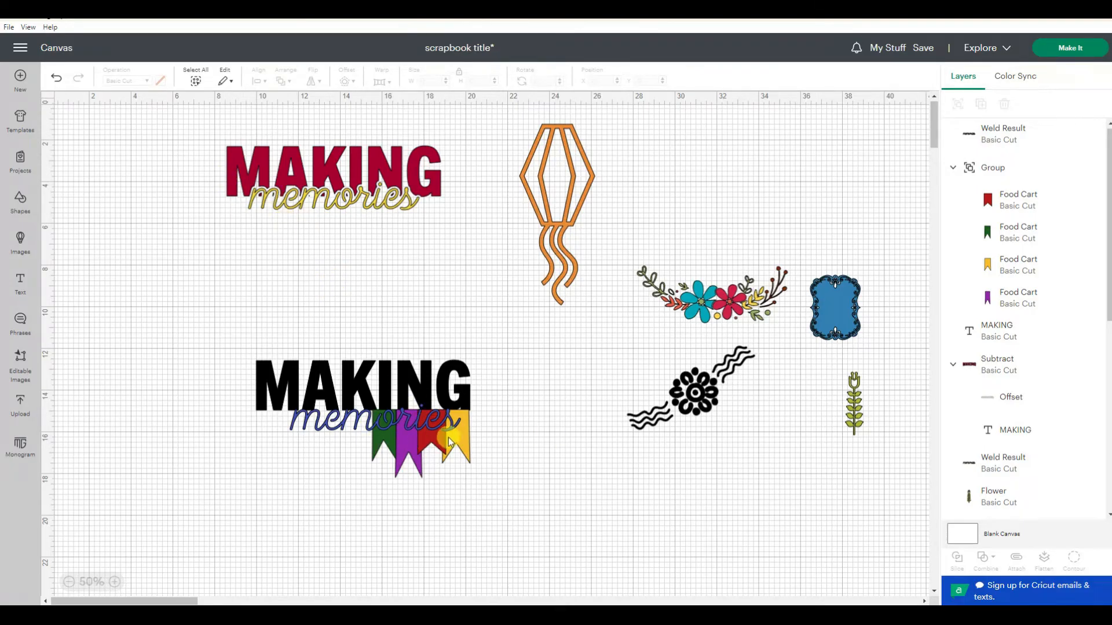
drag(198, 129, 463, 271)
key(Delete)
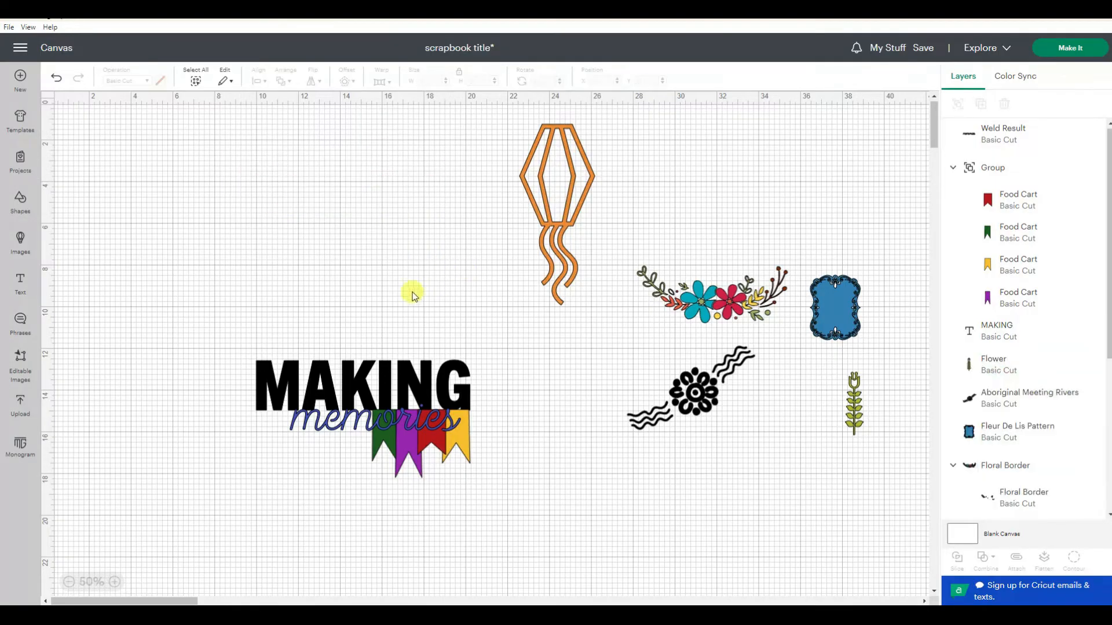
Duplicate the black MAKING memories title with its pennants and place the copy above the original
click(114, 582)
scroll(261, 398, left, 5)
drag(274, 327, 783, 572)
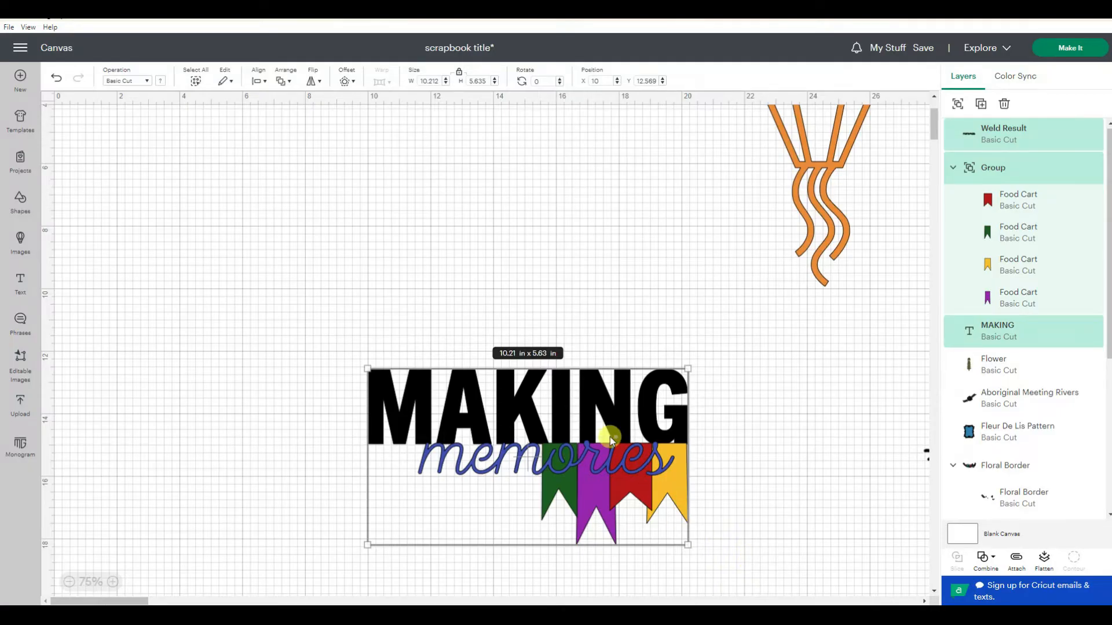
key(ctrl+c)
key(ctrl+v)
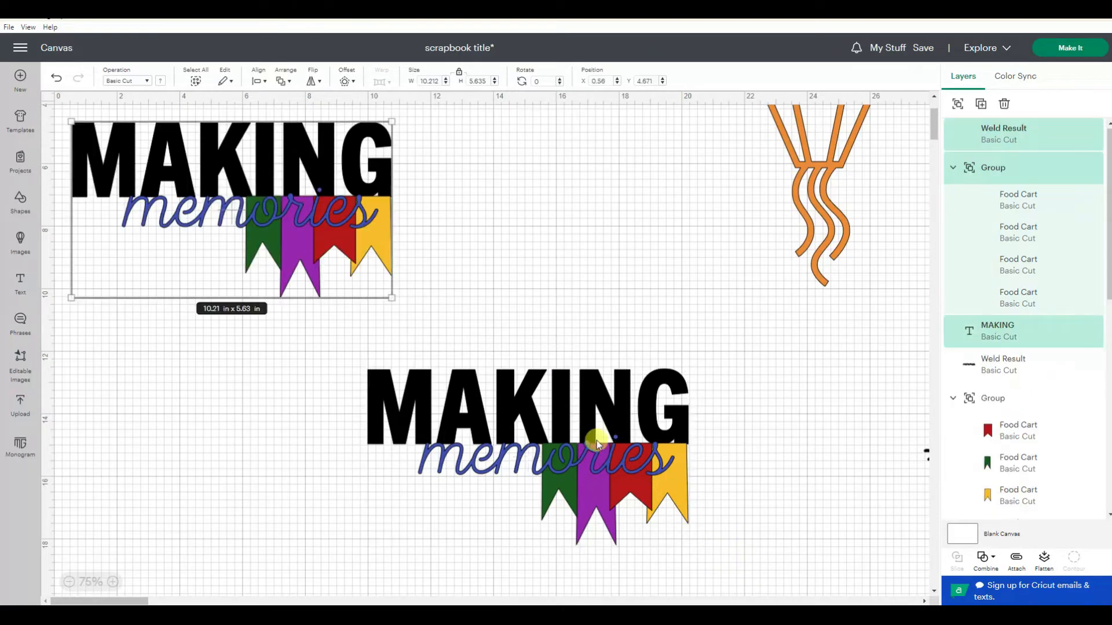
drag(311, 164, 581, 197)
click(727, 287)
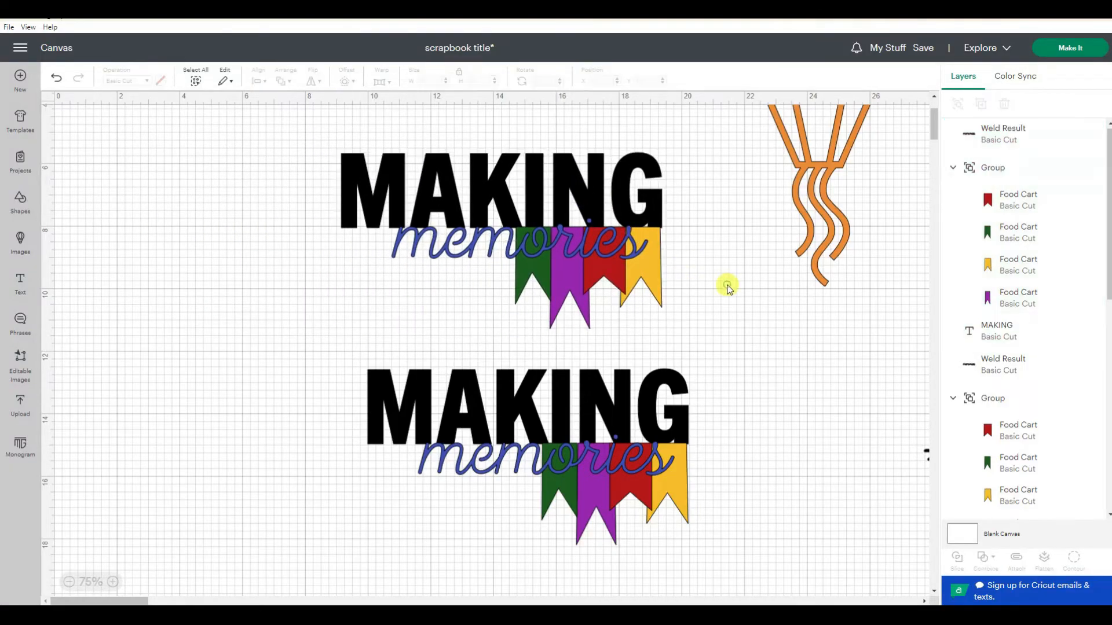
Move the upper copy's memories text slightly up, to about X 10.71, Y 7.53, so it overlaps MAKING more
drag(537, 252, 534, 244)
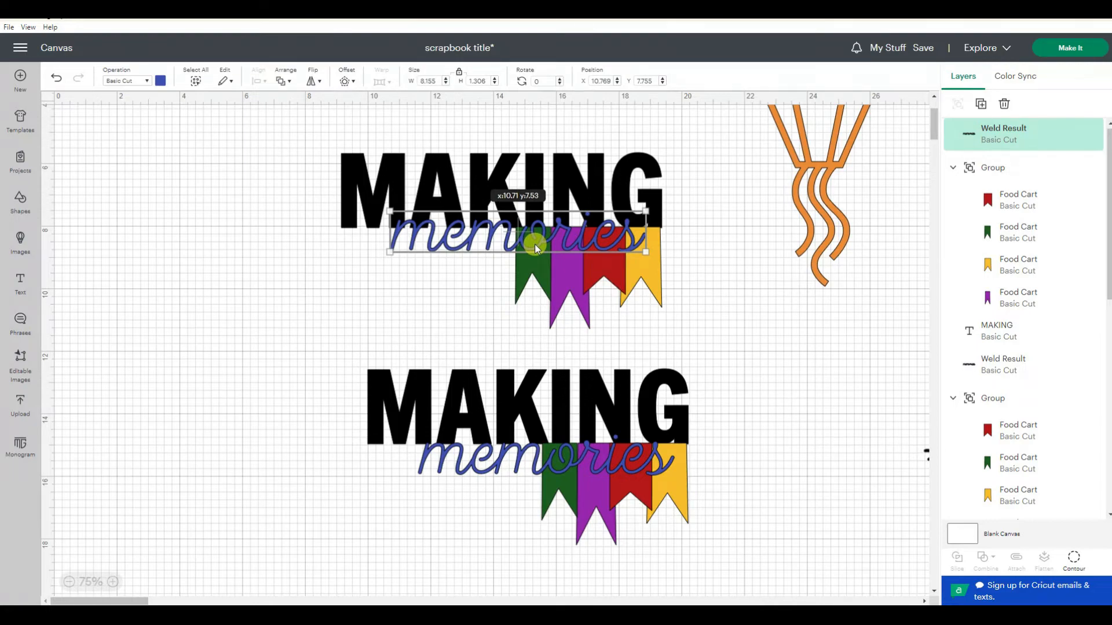
click(715, 329)
Create a 0.111 in welded offset with rounded corners around the whole upper title and recolor it light gray
scroll(728, 320, up, 4)
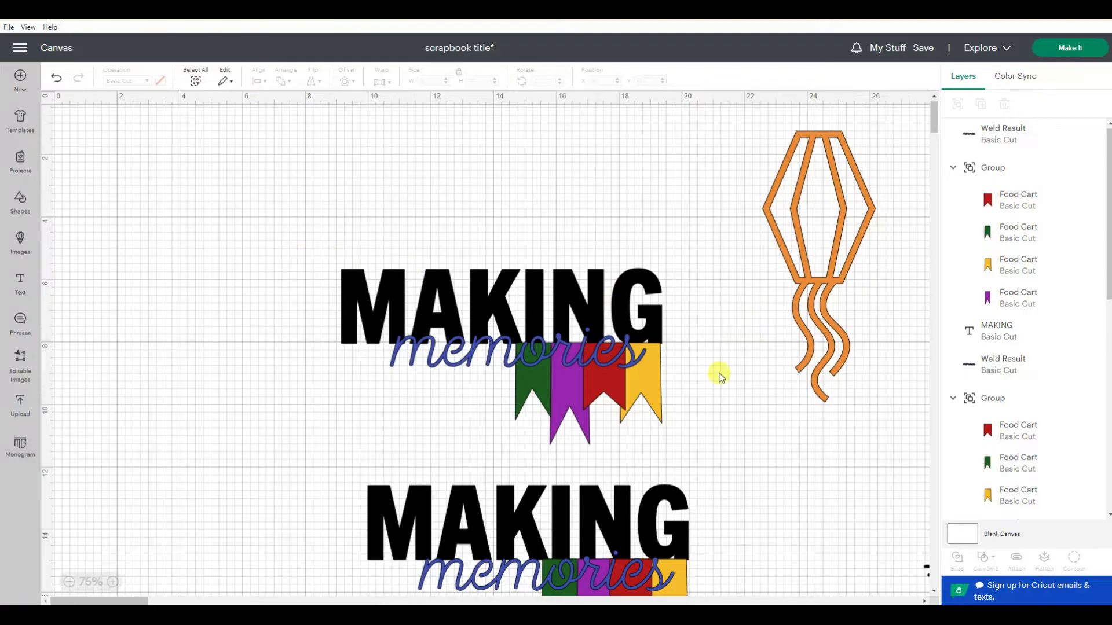
drag(272, 241, 735, 448)
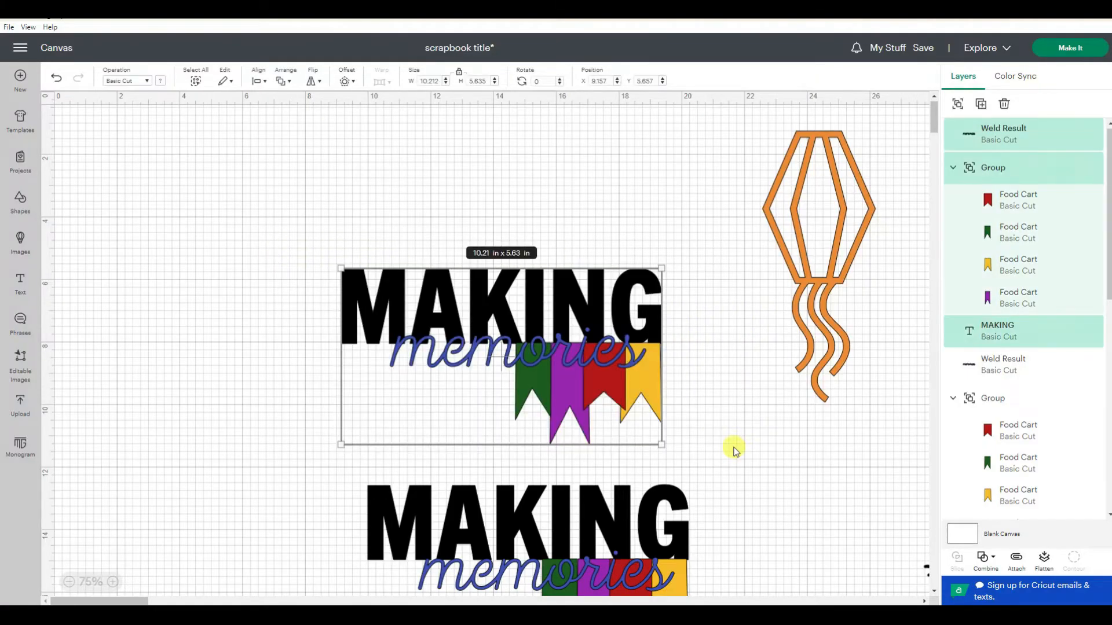
click(344, 81)
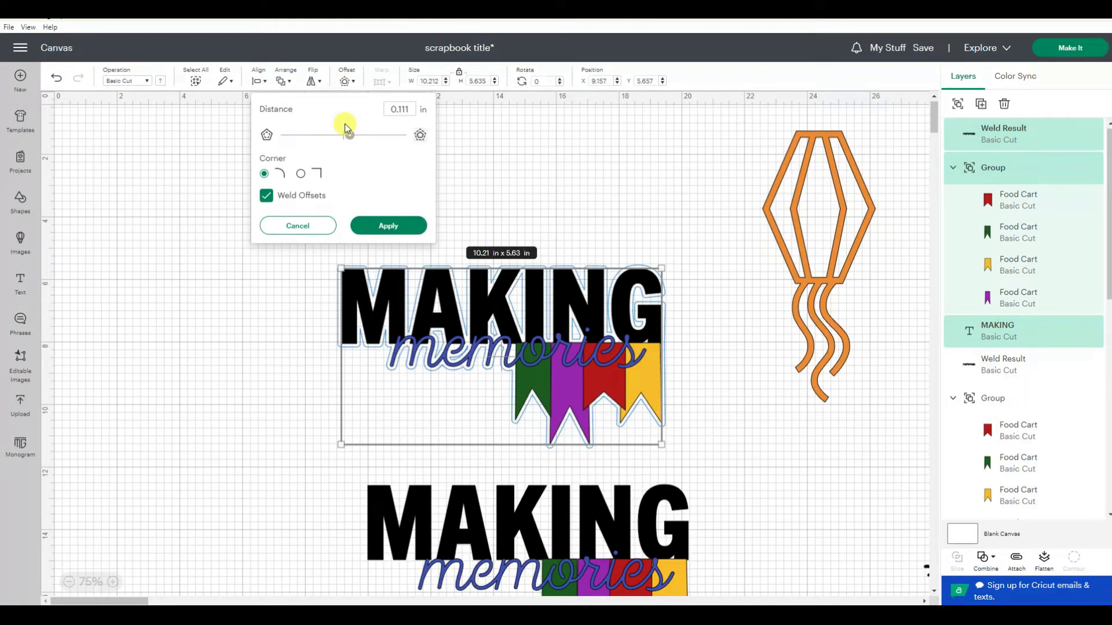
click(389, 226)
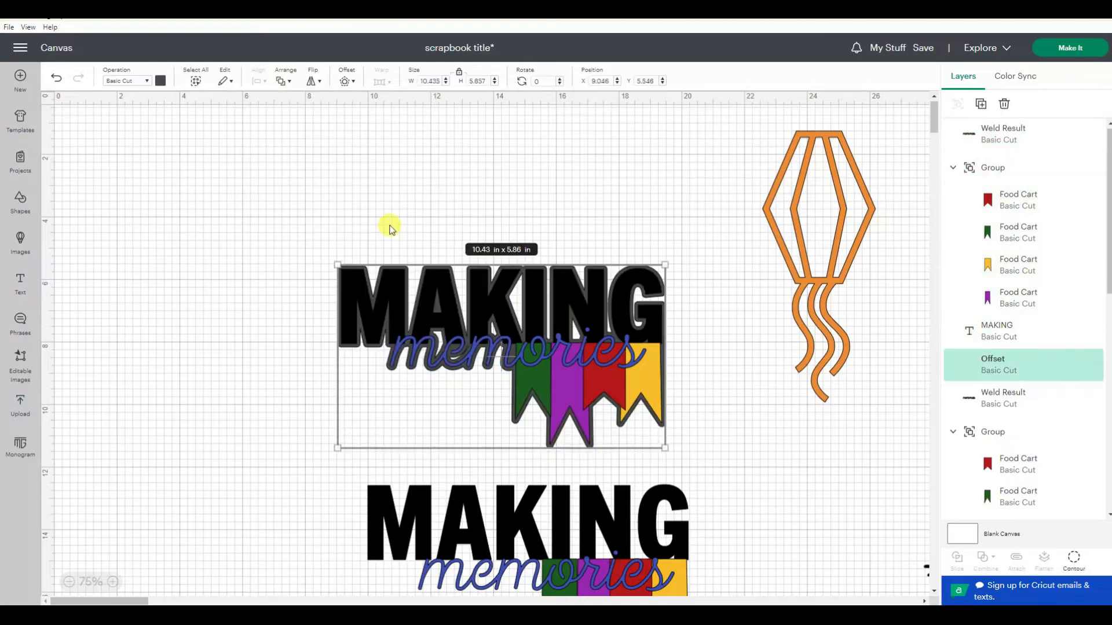
click(160, 81)
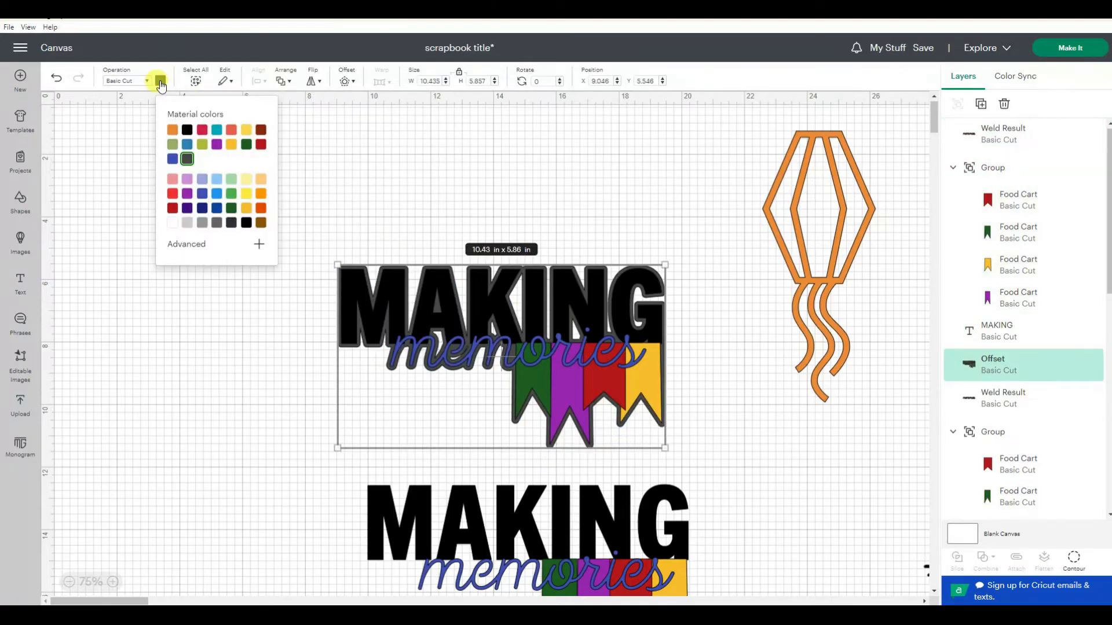
click(187, 223)
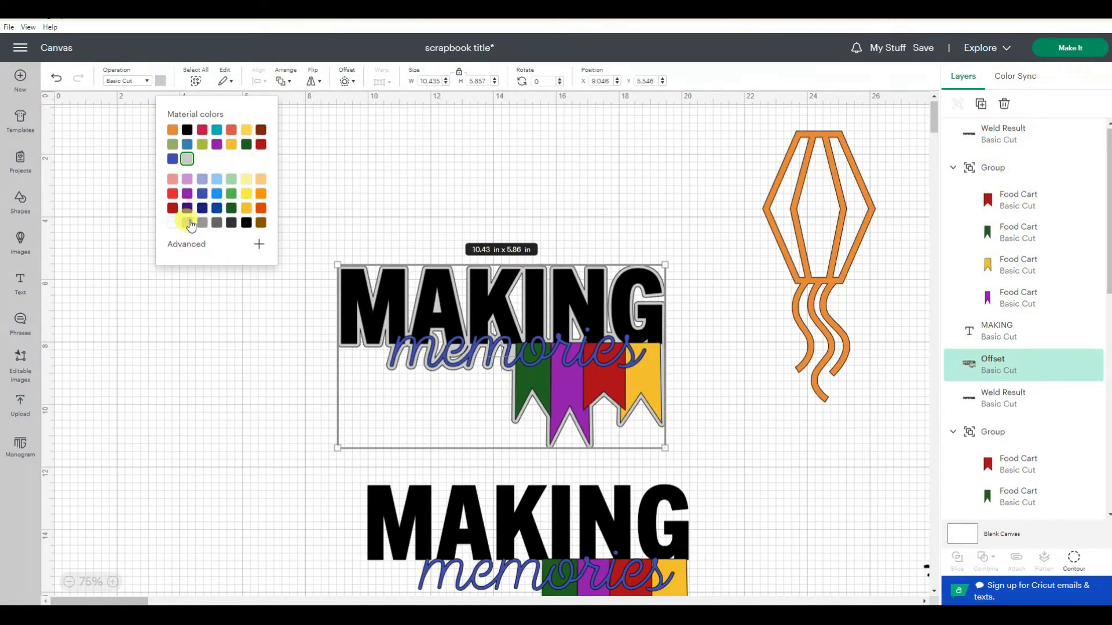
click(684, 237)
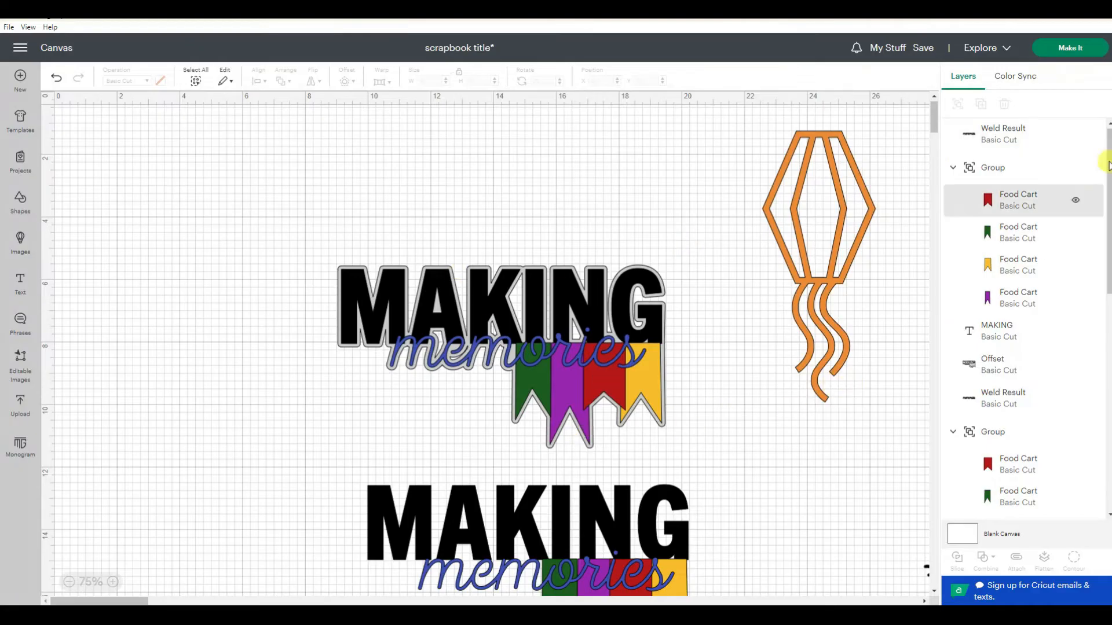
Create a second 0.111 in offset around the light gray offset and recolor it white
click(974, 144)
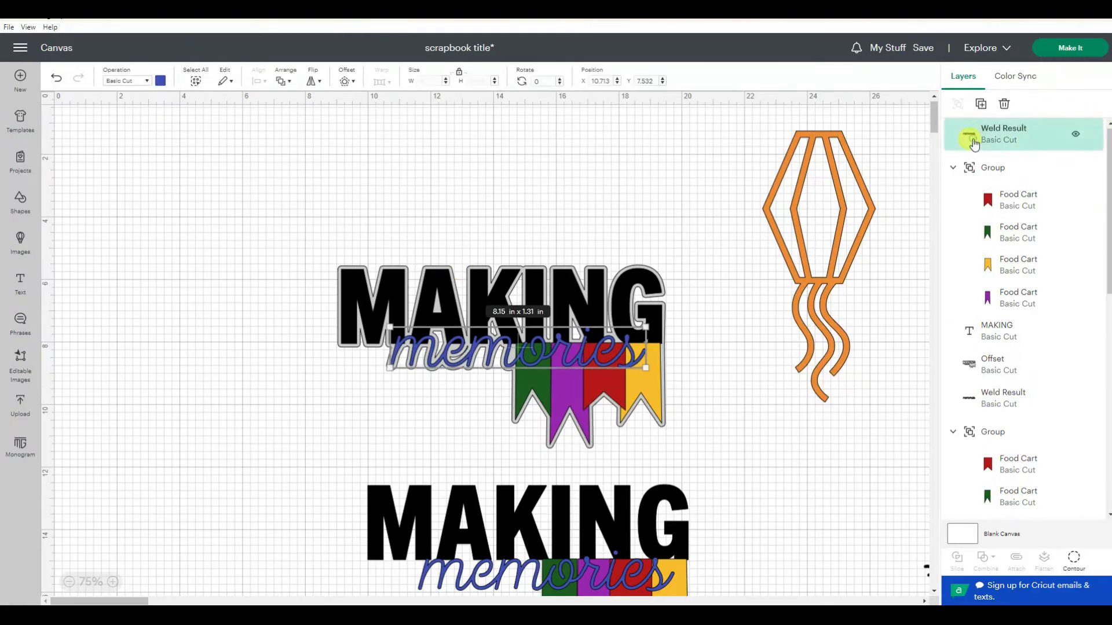
click(393, 268)
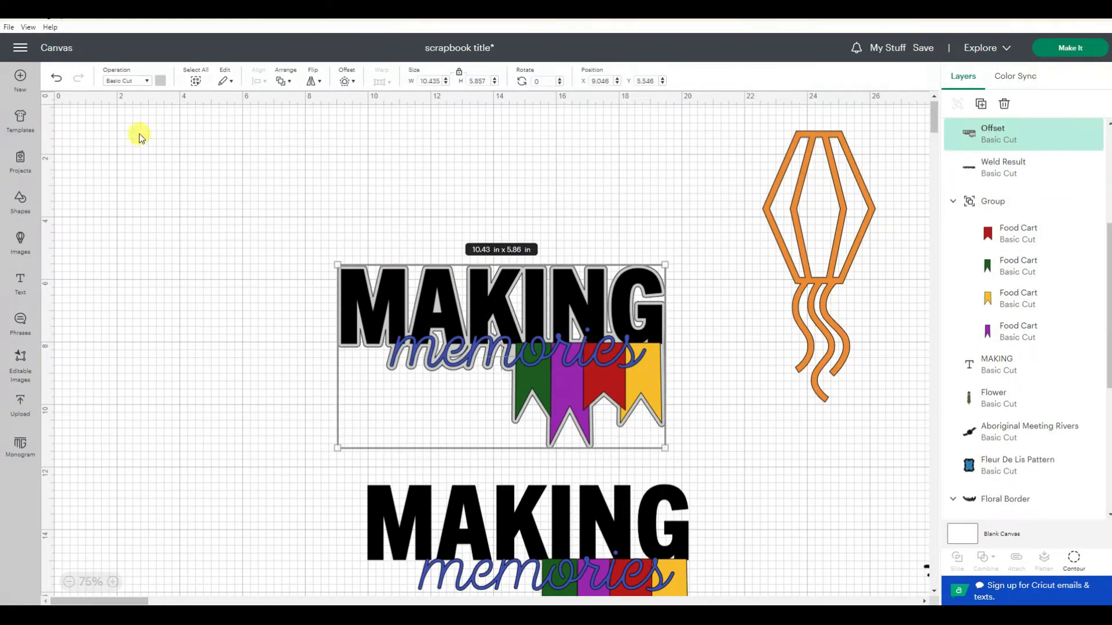
click(344, 81)
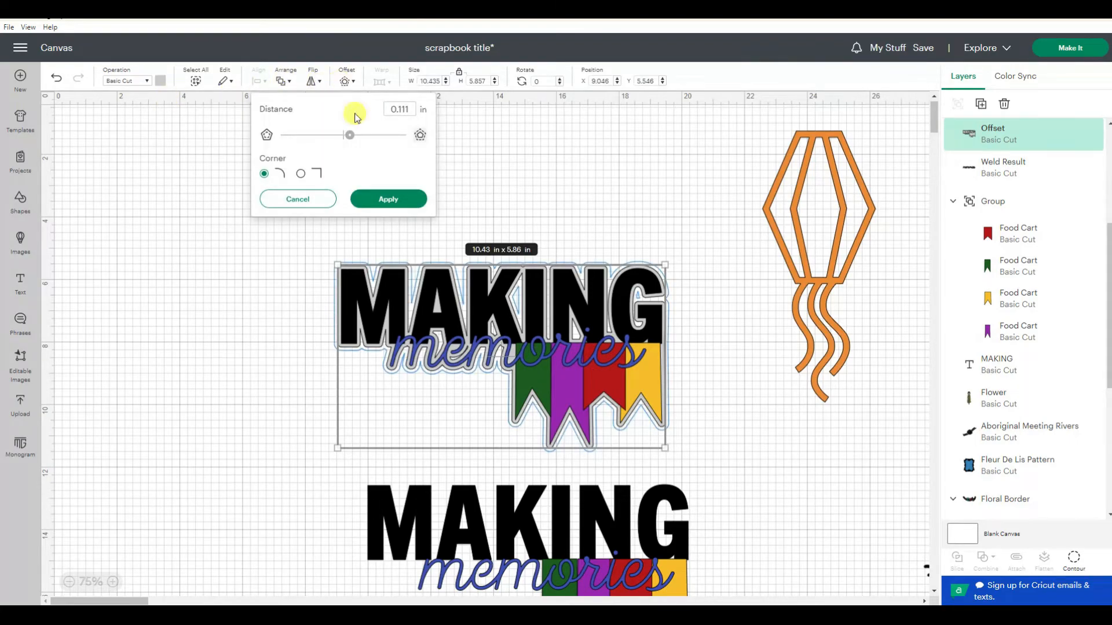
click(388, 199)
click(160, 81)
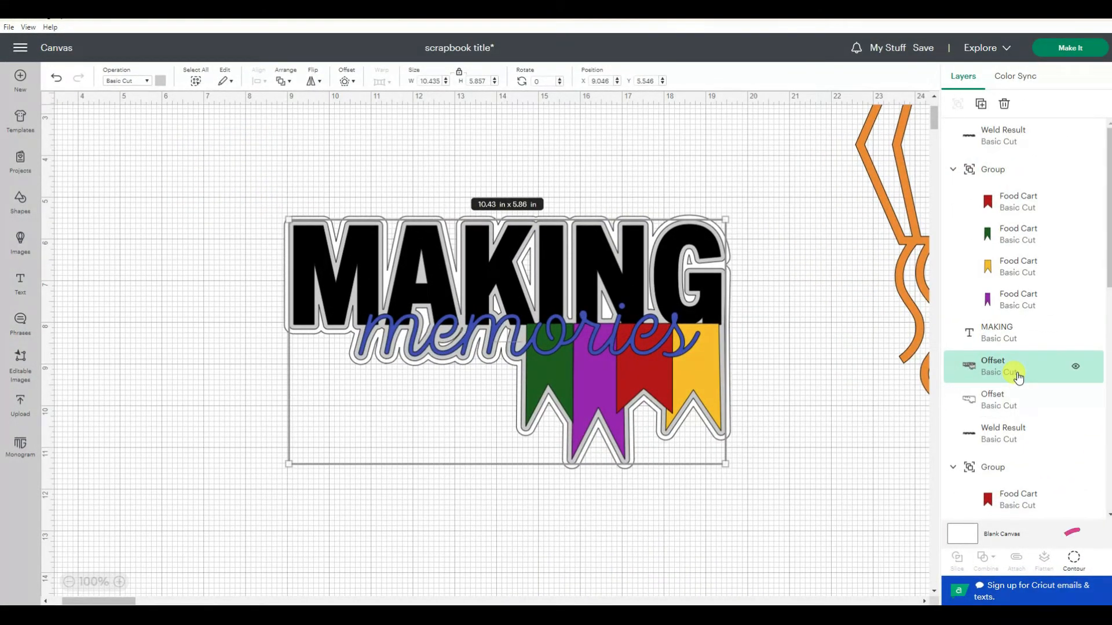
Use Contour to hide the two small inner cutouts in the white outer offset
click(1014, 403)
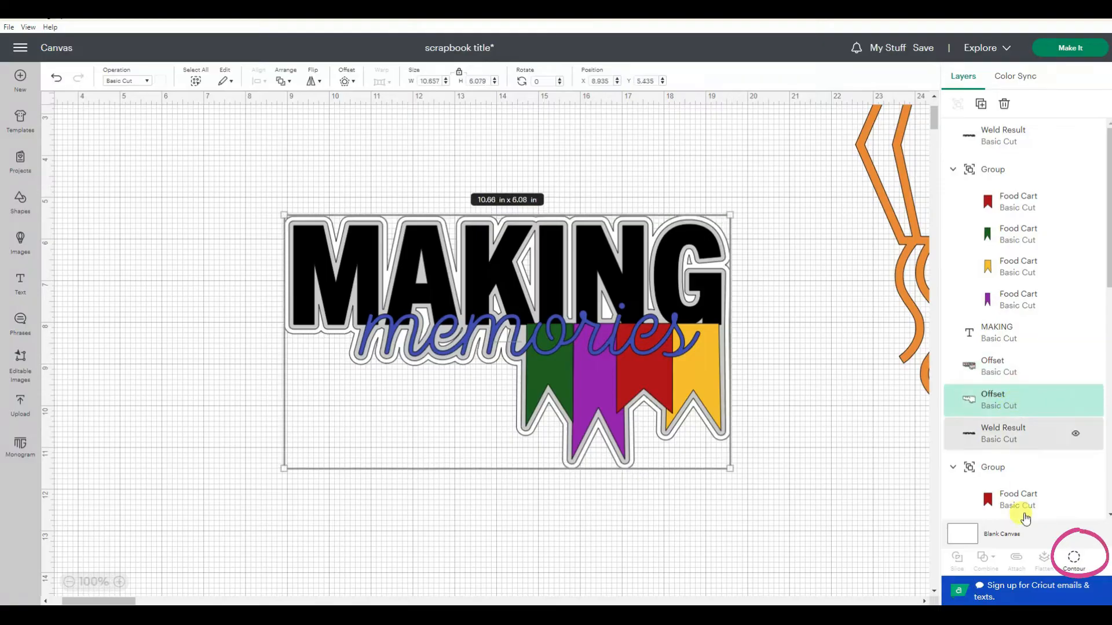
click(1074, 559)
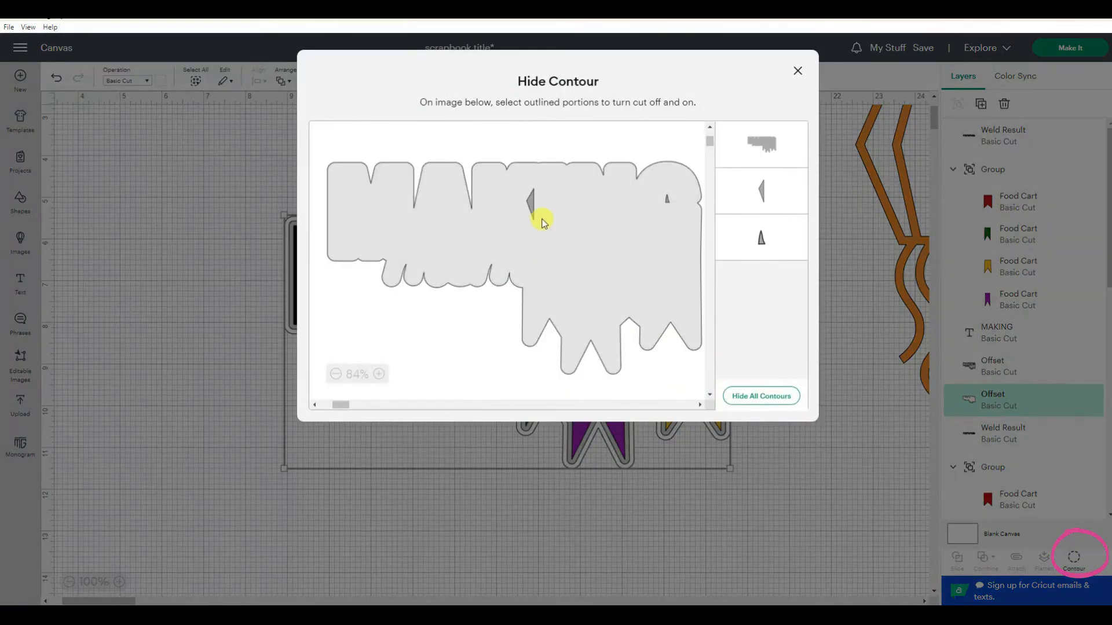
click(532, 208)
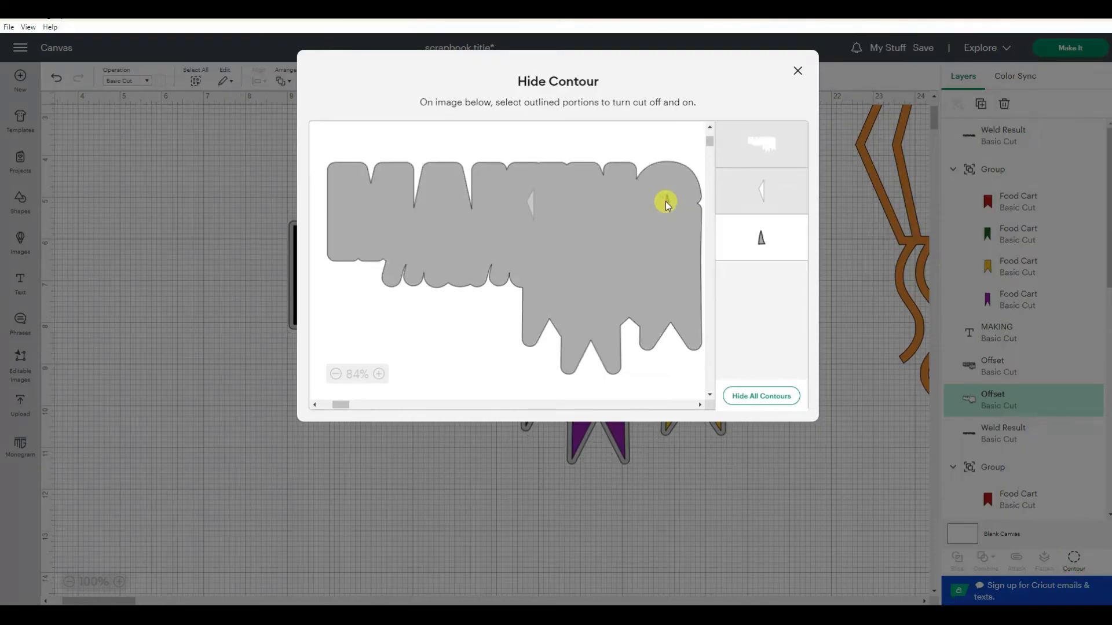
click(666, 203)
click(666, 204)
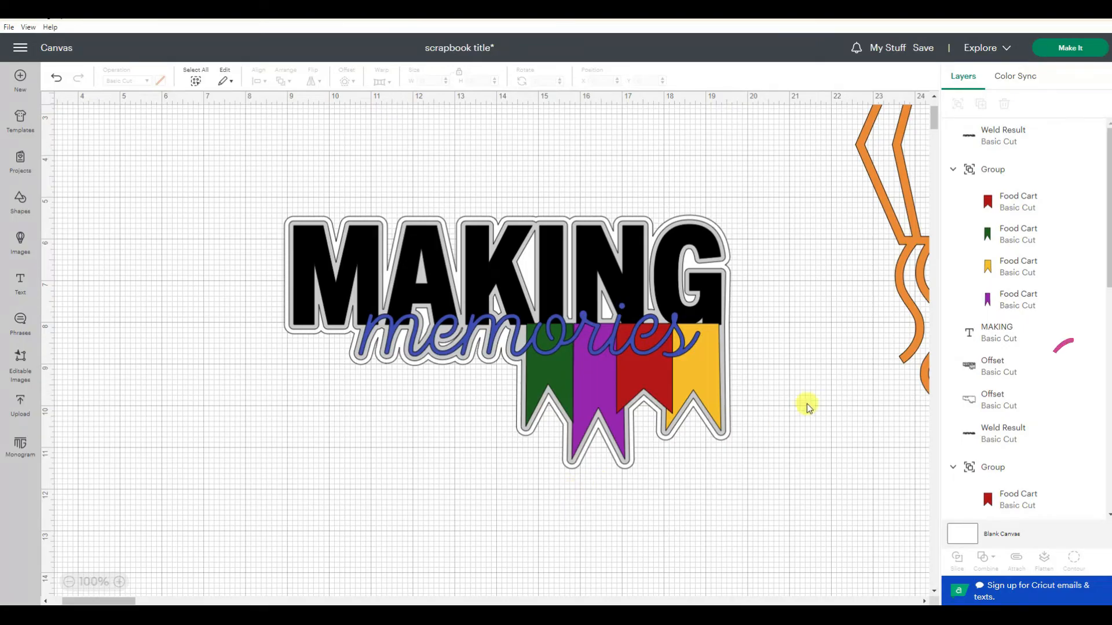
Hide the light gray inner offset and delete it, keeping only the white outer offset
click(1032, 374)
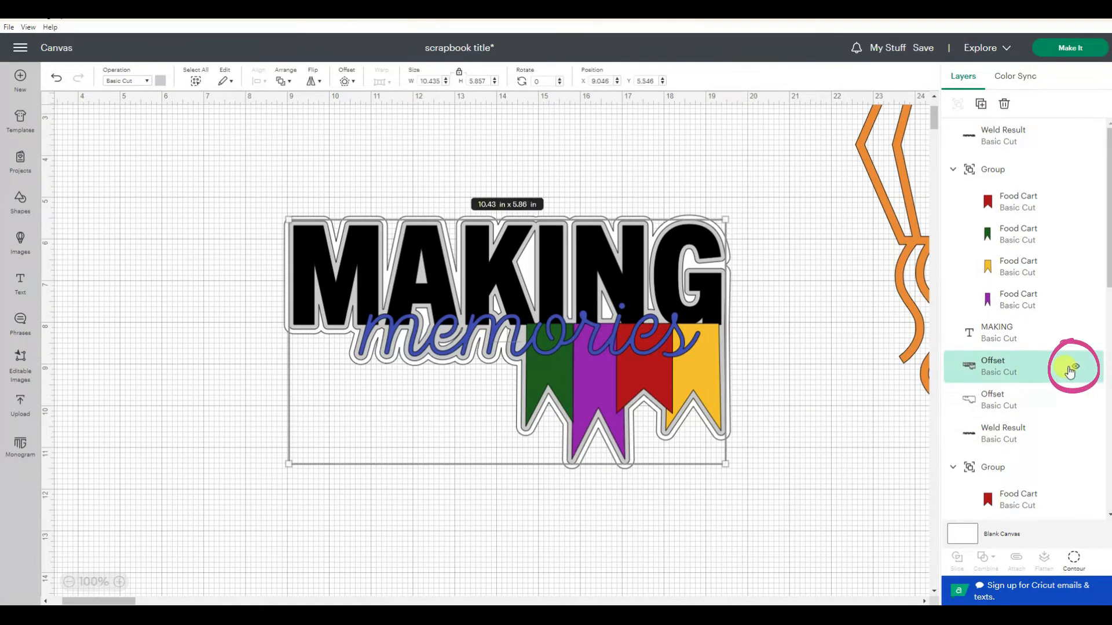
click(1076, 366)
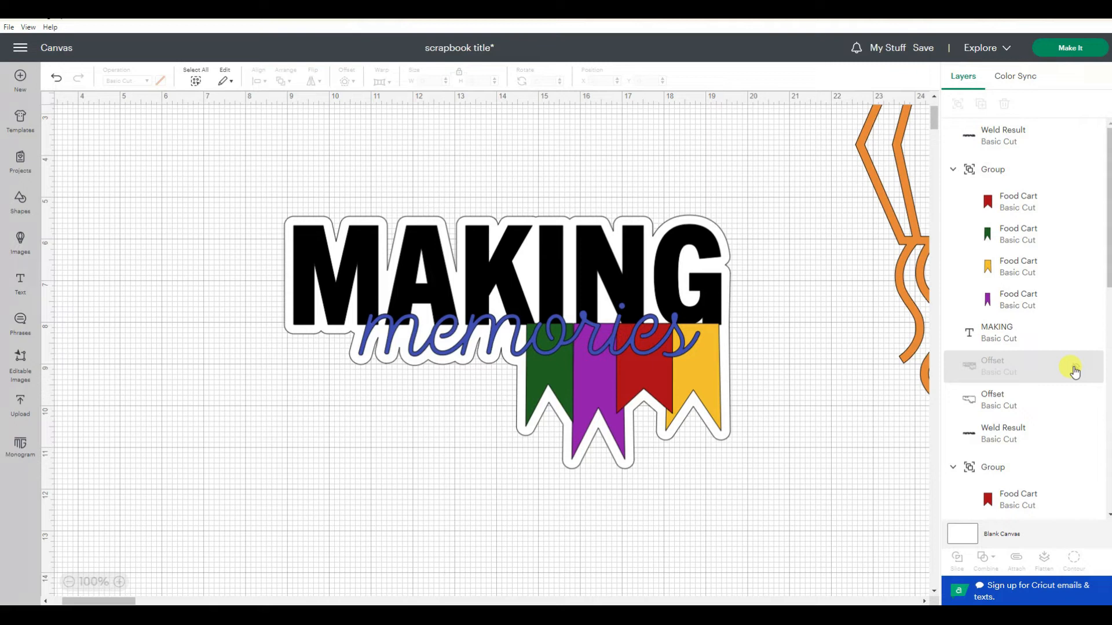
click(1036, 371)
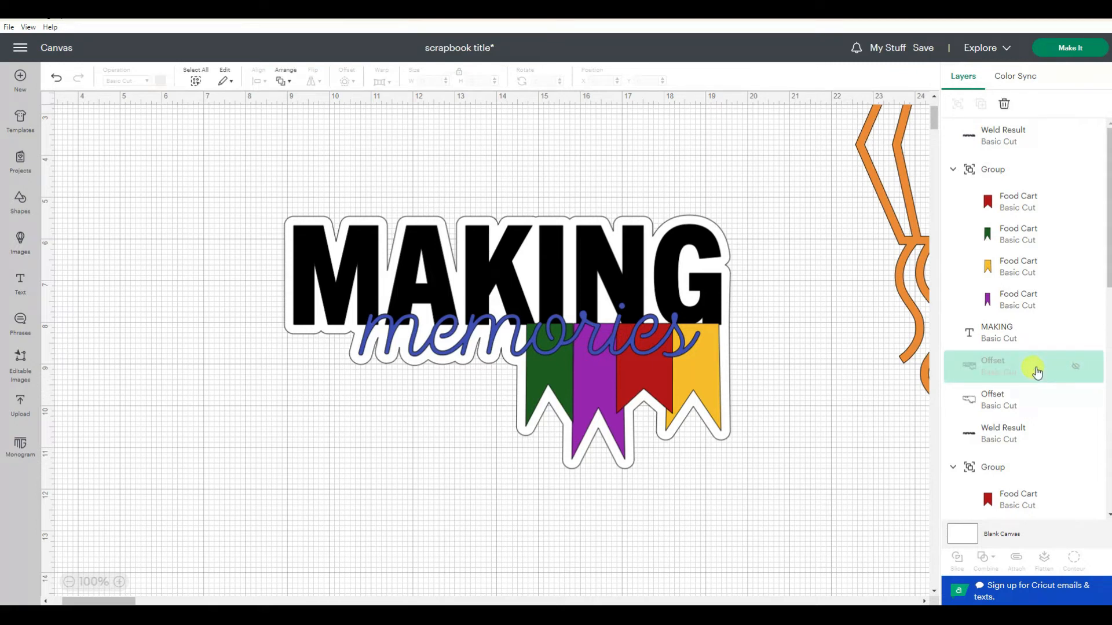
click(1004, 105)
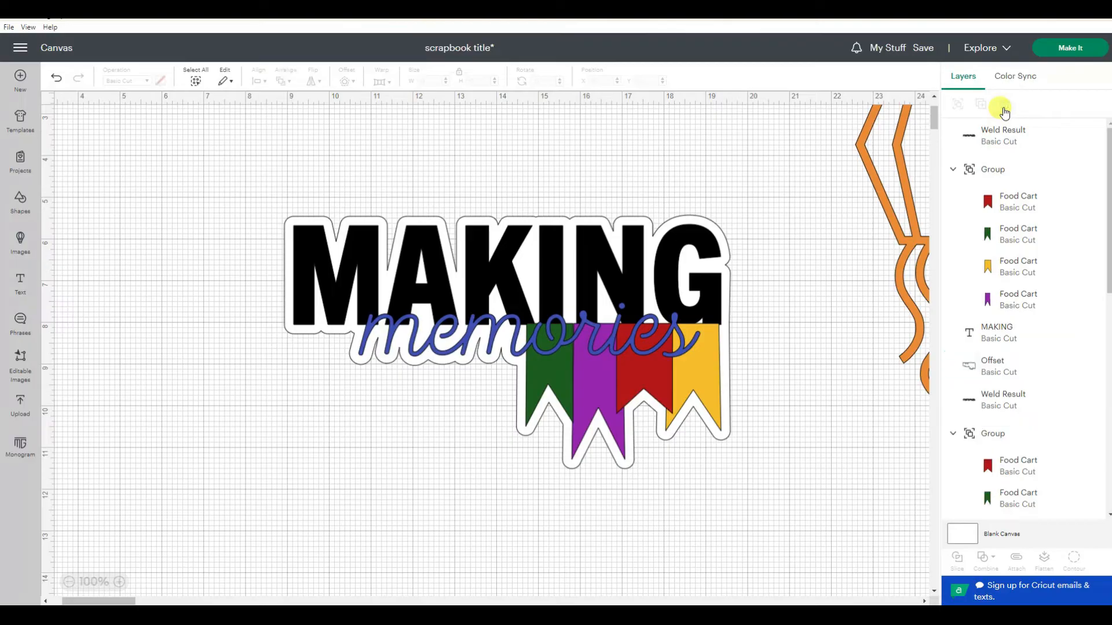
Create a 0.111 in offset around the upper title's memories text and recolor it light blue
click(558, 344)
click(345, 81)
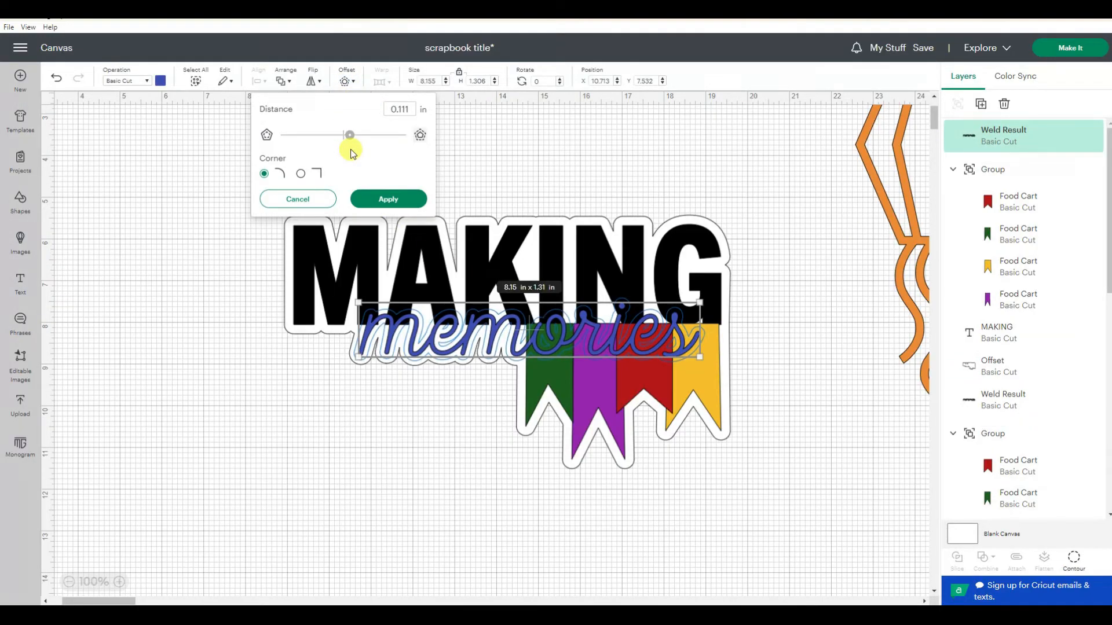
click(380, 198)
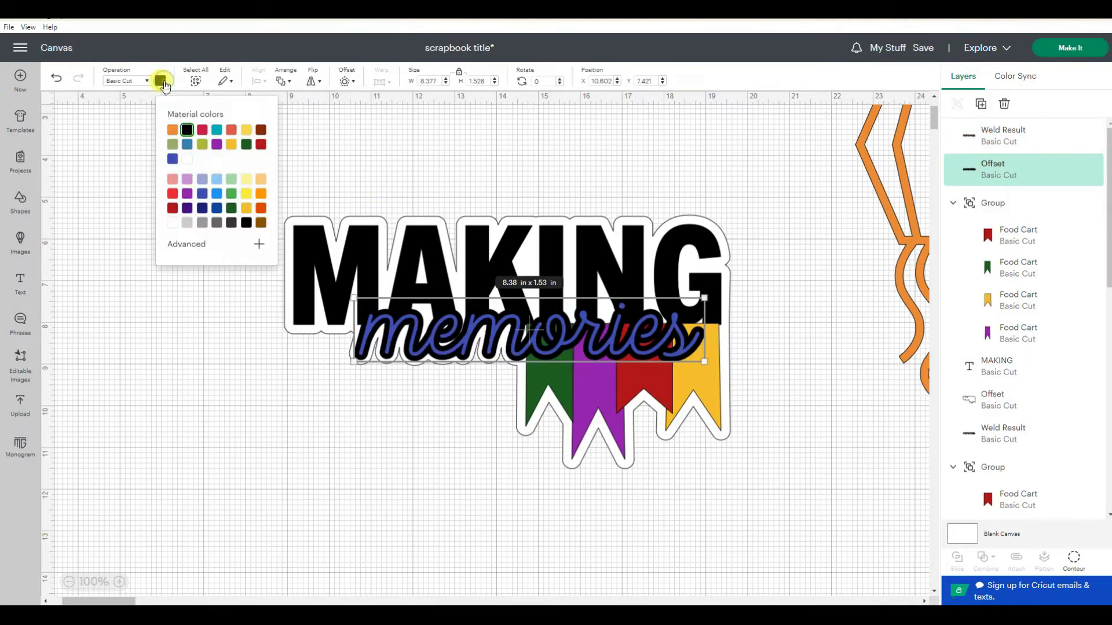
click(161, 81)
click(214, 151)
click(425, 156)
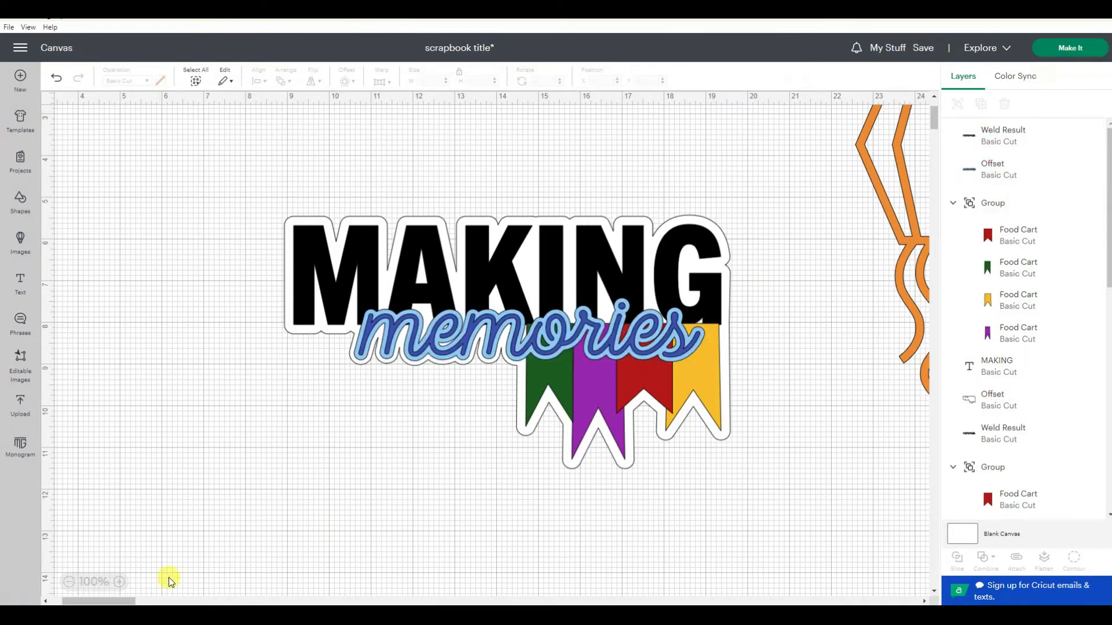
click(68, 582)
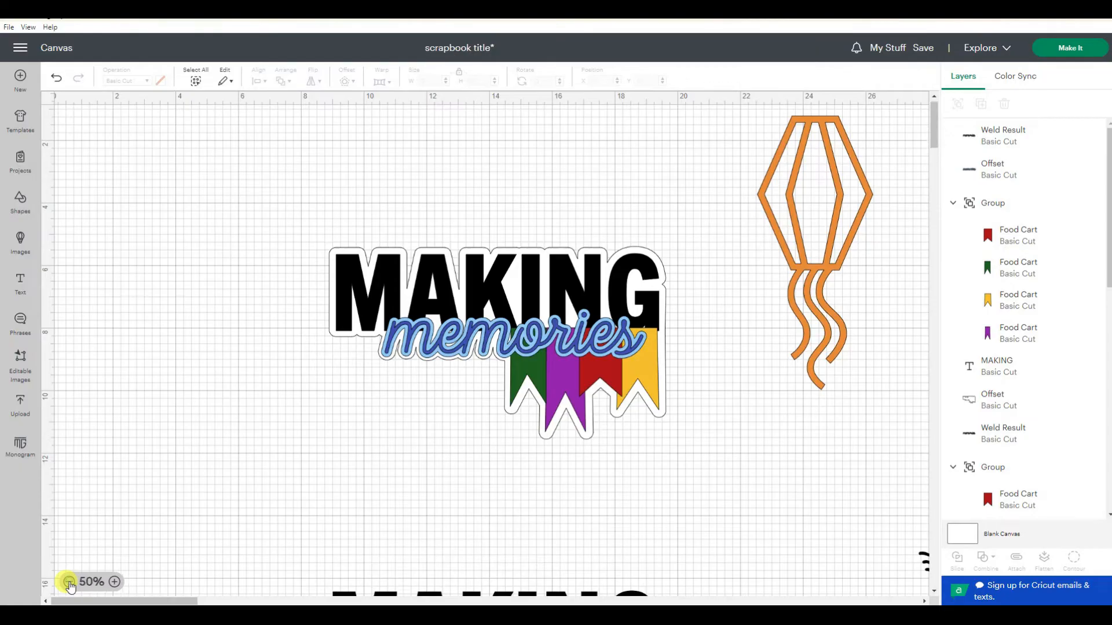
click(68, 582)
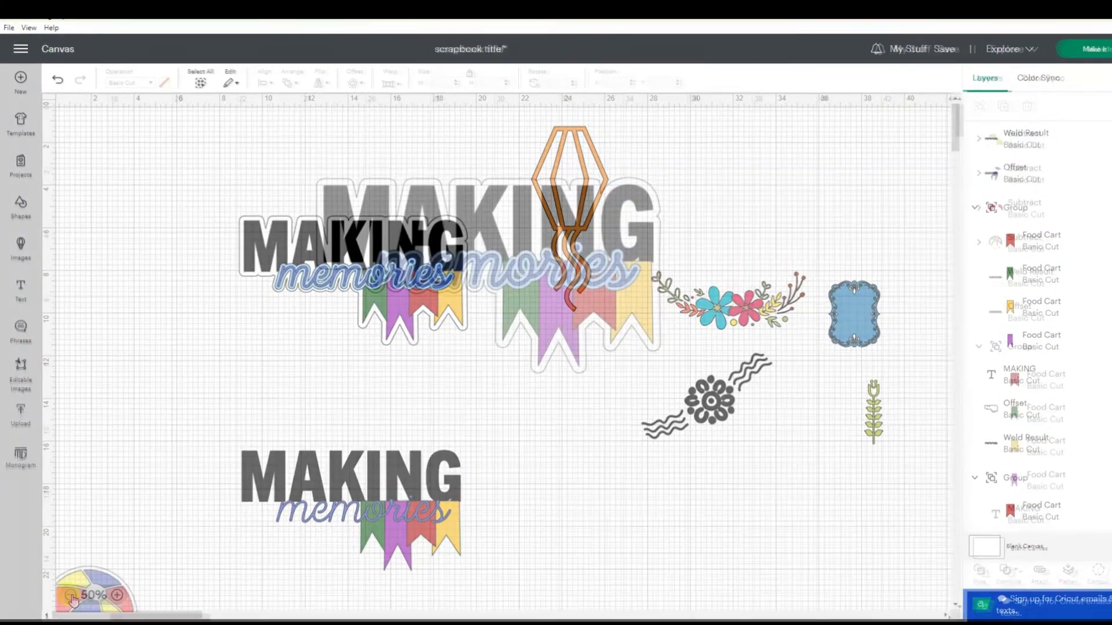
scroll(489, 387, down, 5)
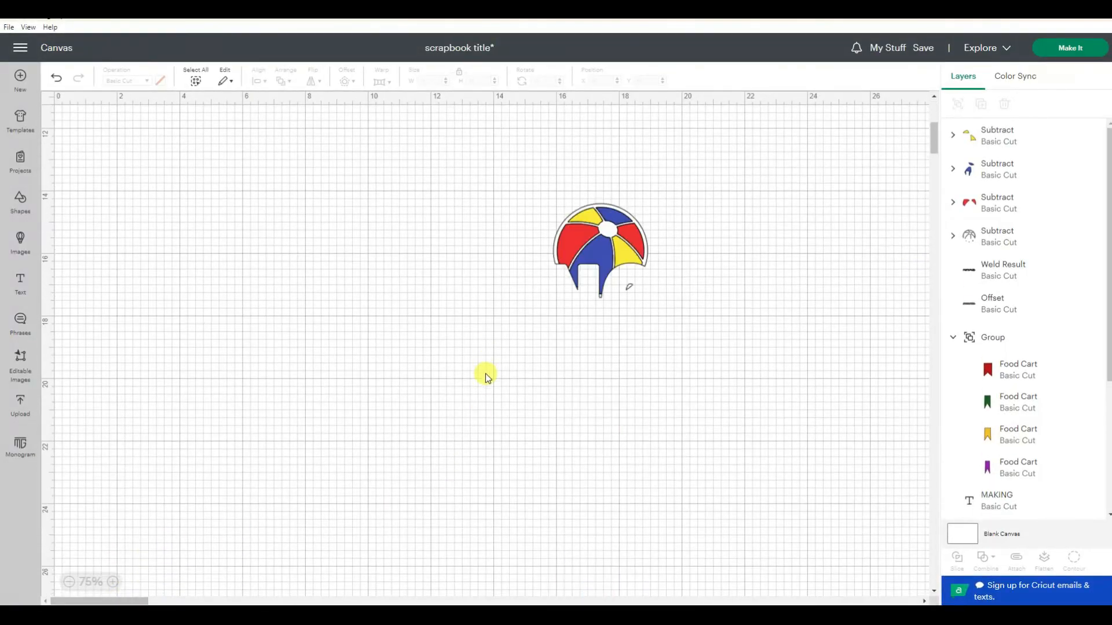
drag(248, 166, 850, 523)
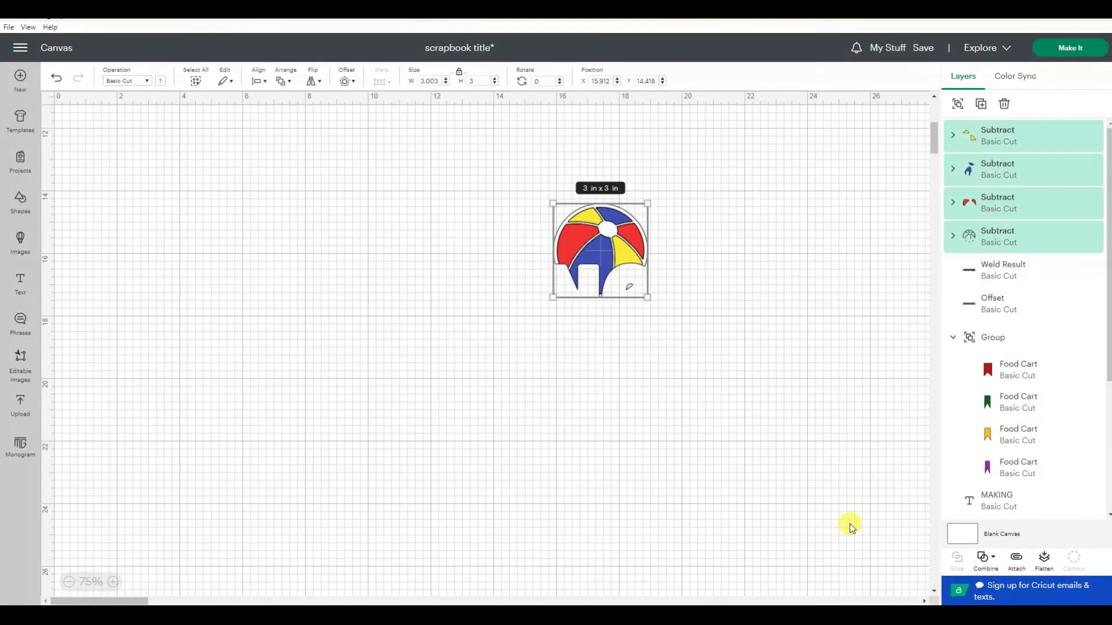
Group the memories text, its light blue offset, the pennants, MAKING and the white backing of the upper title, and collapse the group
click(1036, 285)
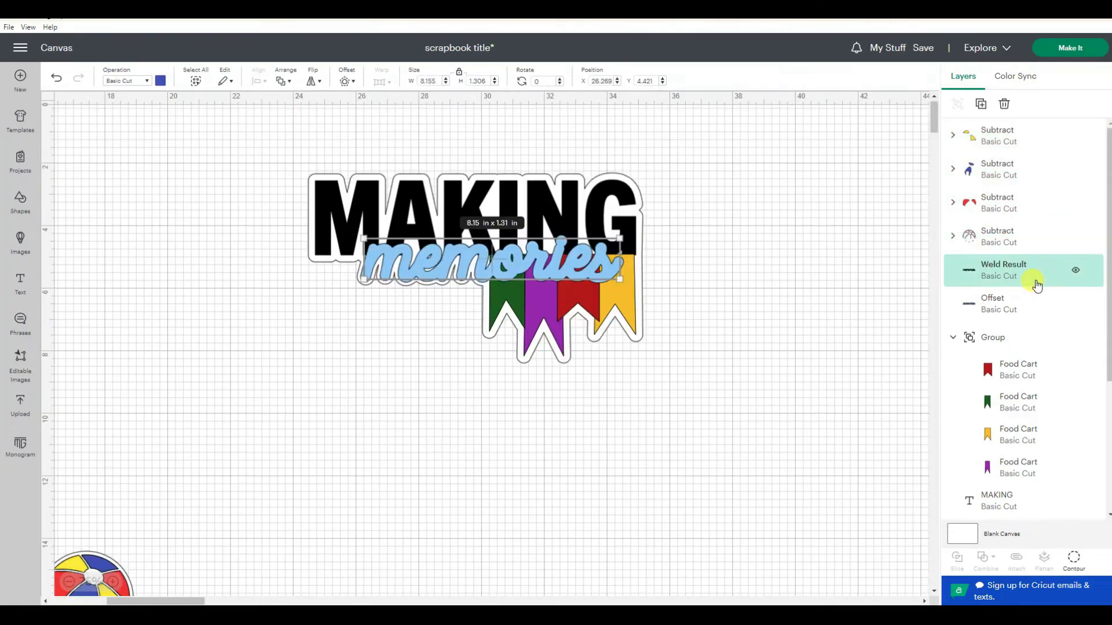
click(1016, 313)
scroll(1022, 336, down, 1)
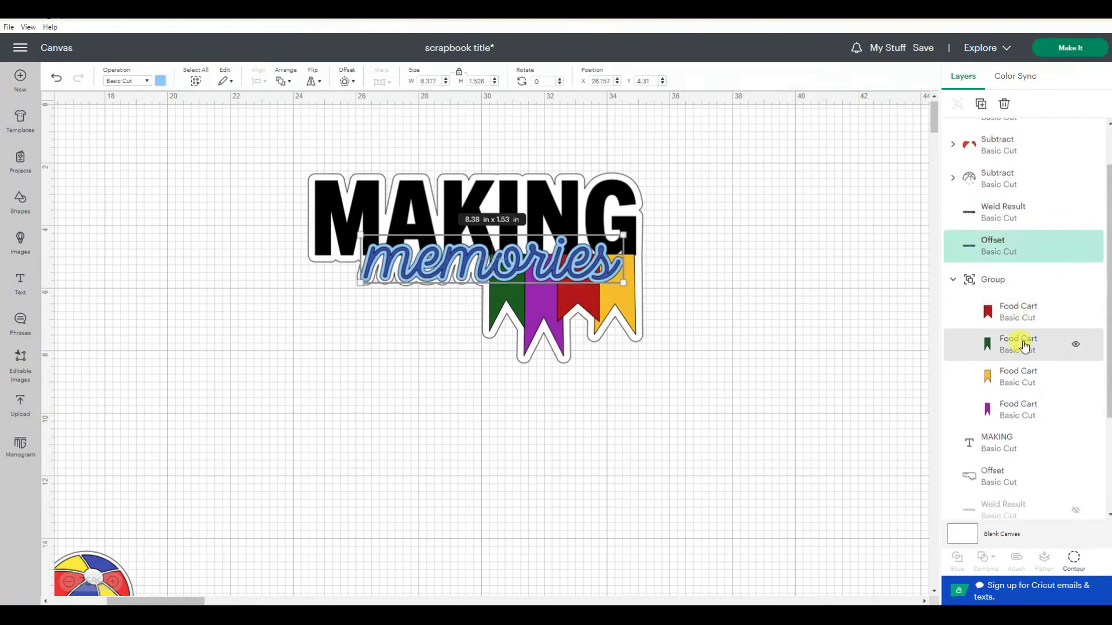
click(759, 293)
drag(268, 146, 718, 384)
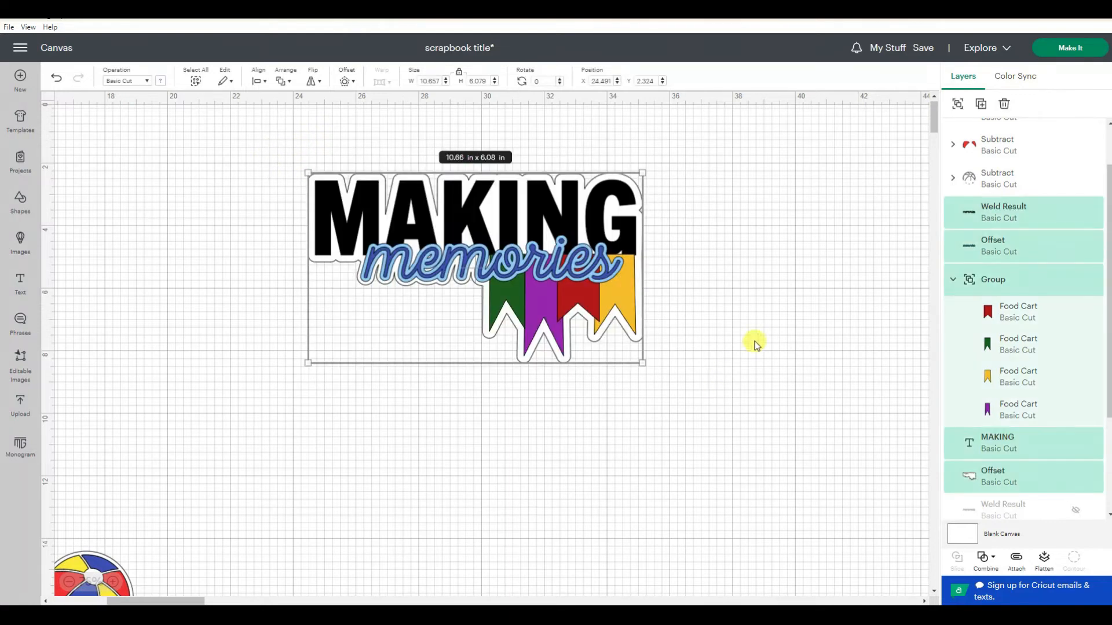
click(957, 104)
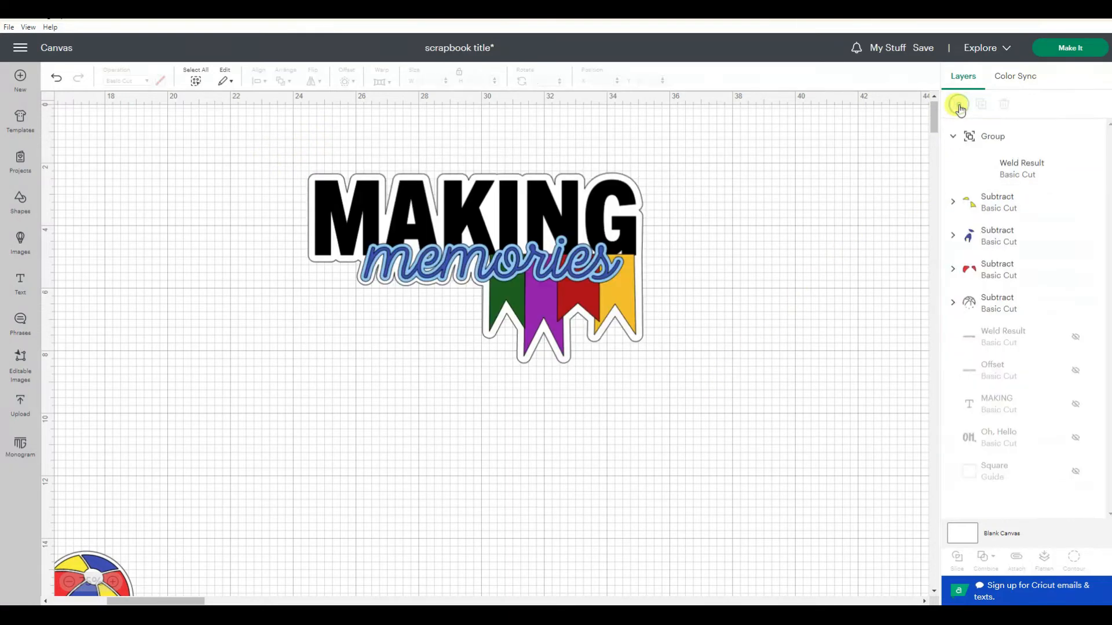
click(954, 137)
click(793, 190)
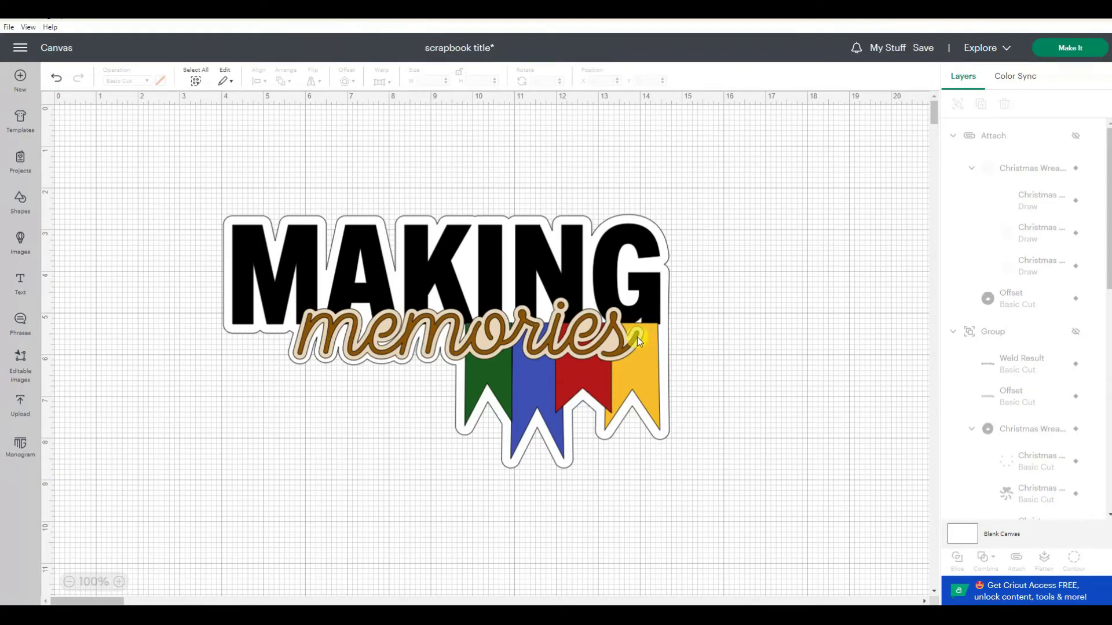
Hide the memories text, its offset and the white backing offset, and send the remaining pieces to the mat preview
click(1063, 56)
scroll(1076, 279, down, 10)
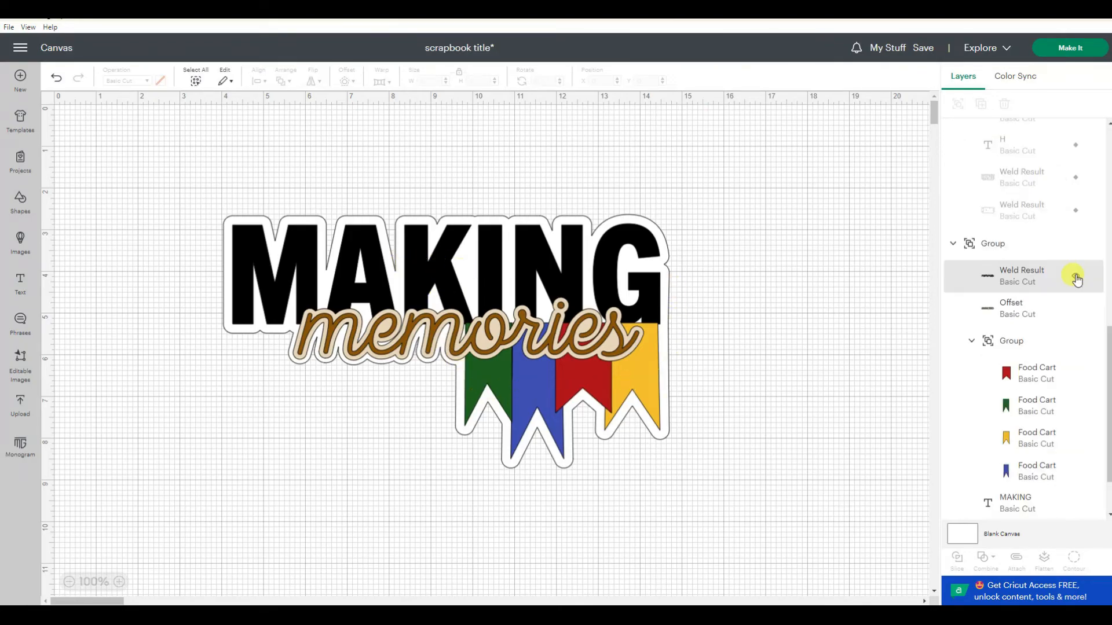
click(1076, 277)
click(1076, 309)
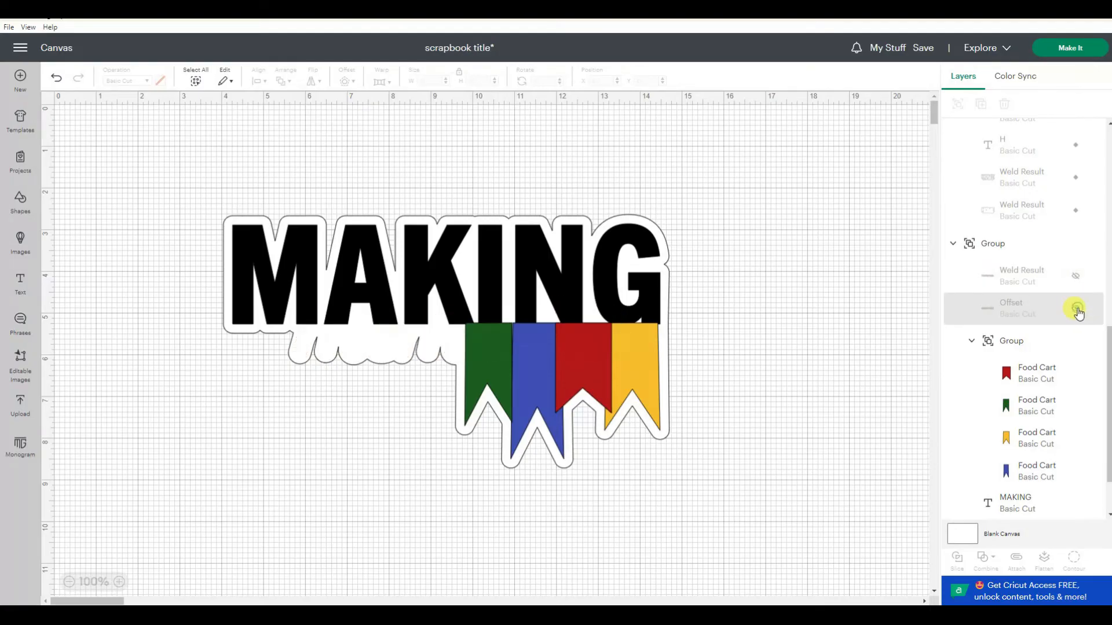
scroll(1076, 306, down, 3)
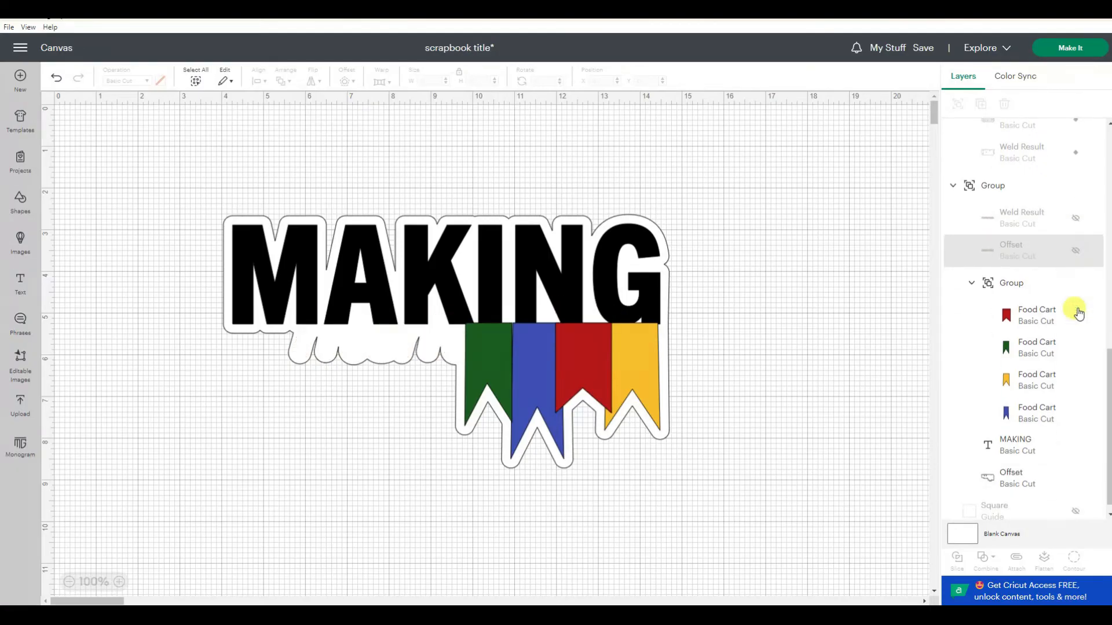
click(1081, 470)
click(1069, 49)
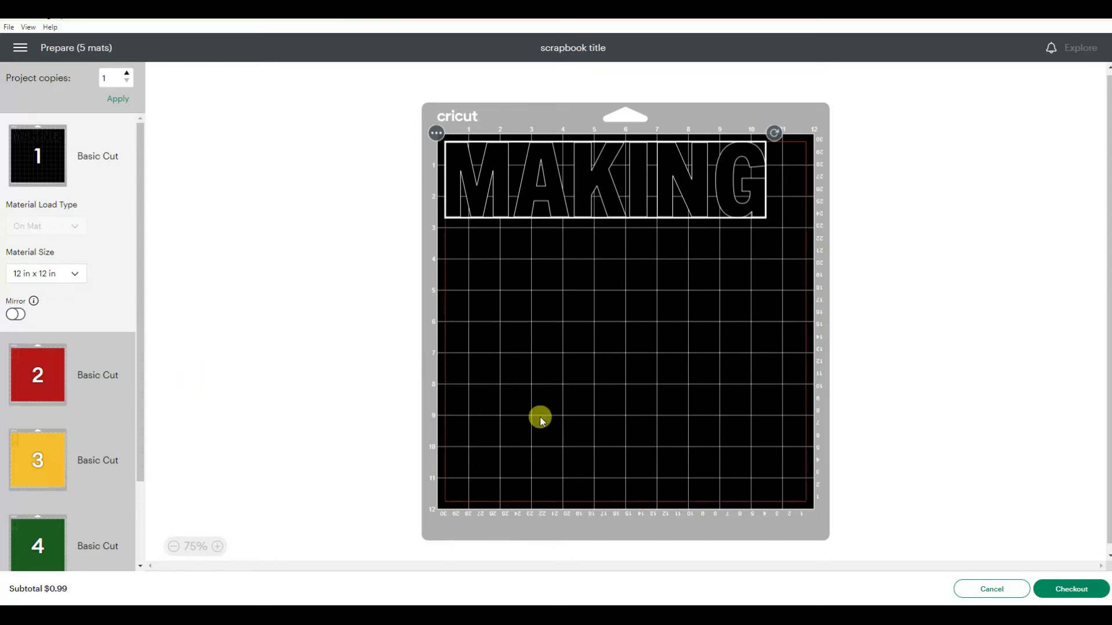
Move the red pennant to the black mat and place it below the start of the word MAKING
click(27, 370)
drag(463, 163, 447, 262)
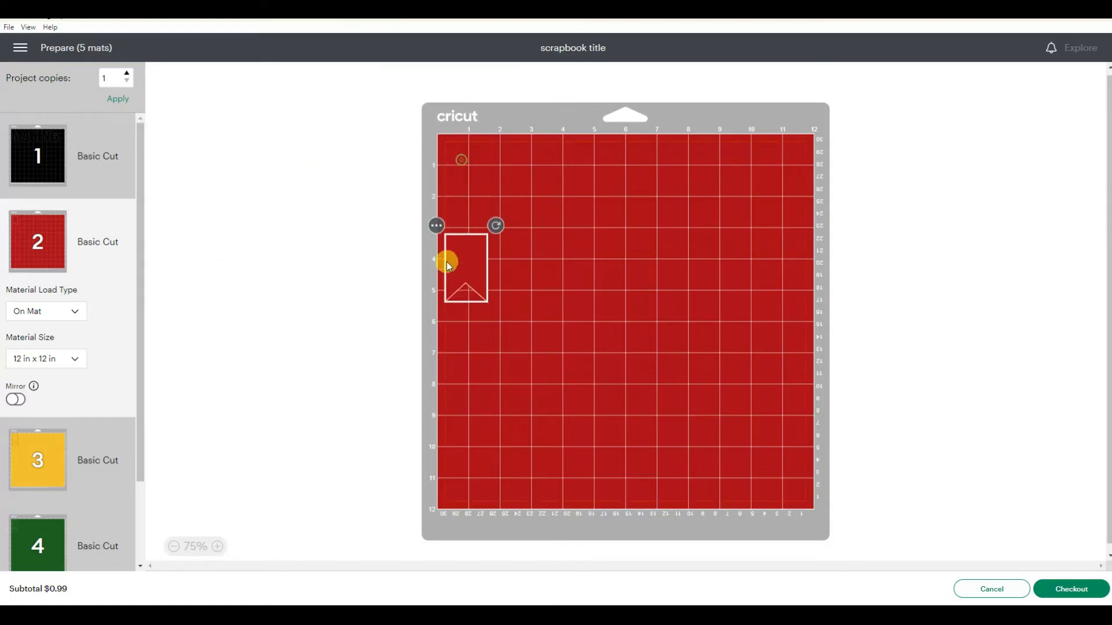
click(436, 235)
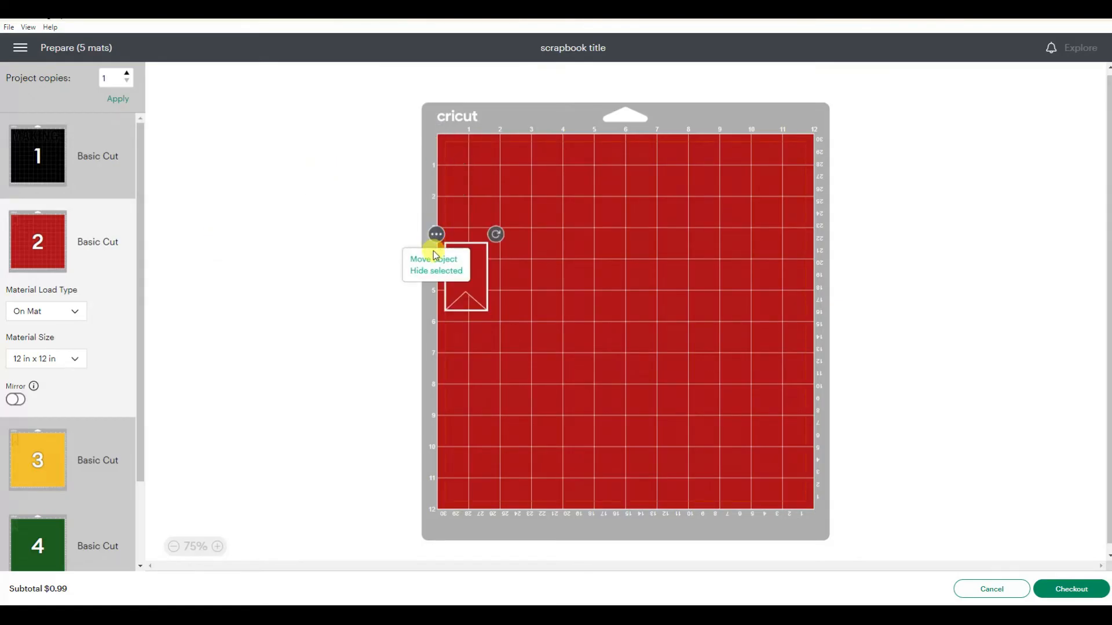
click(434, 260)
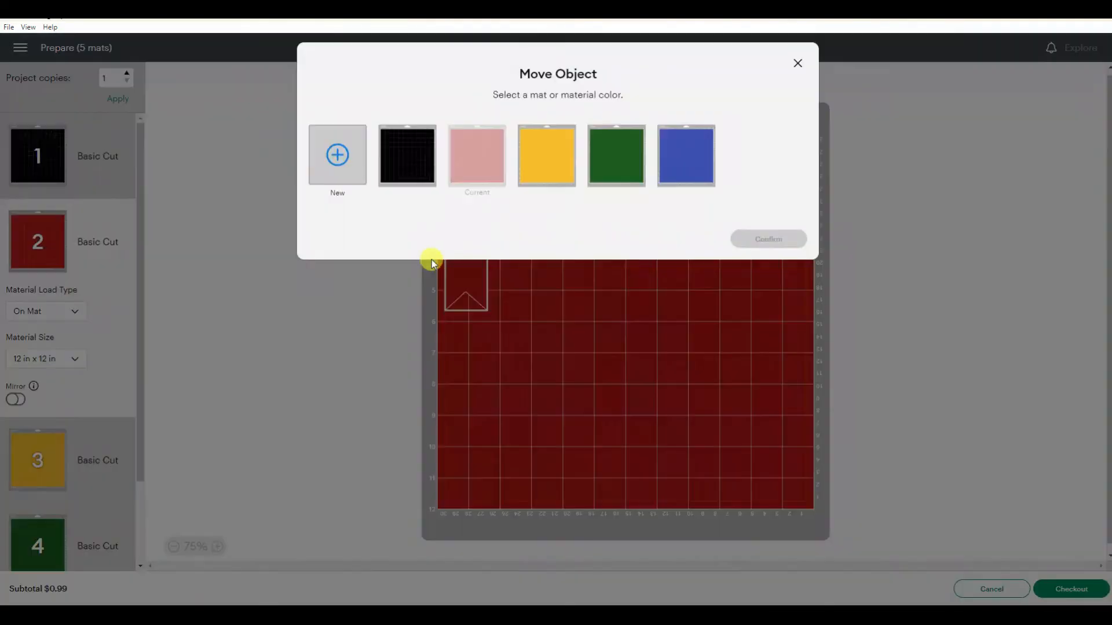
click(422, 177)
click(769, 246)
click(461, 258)
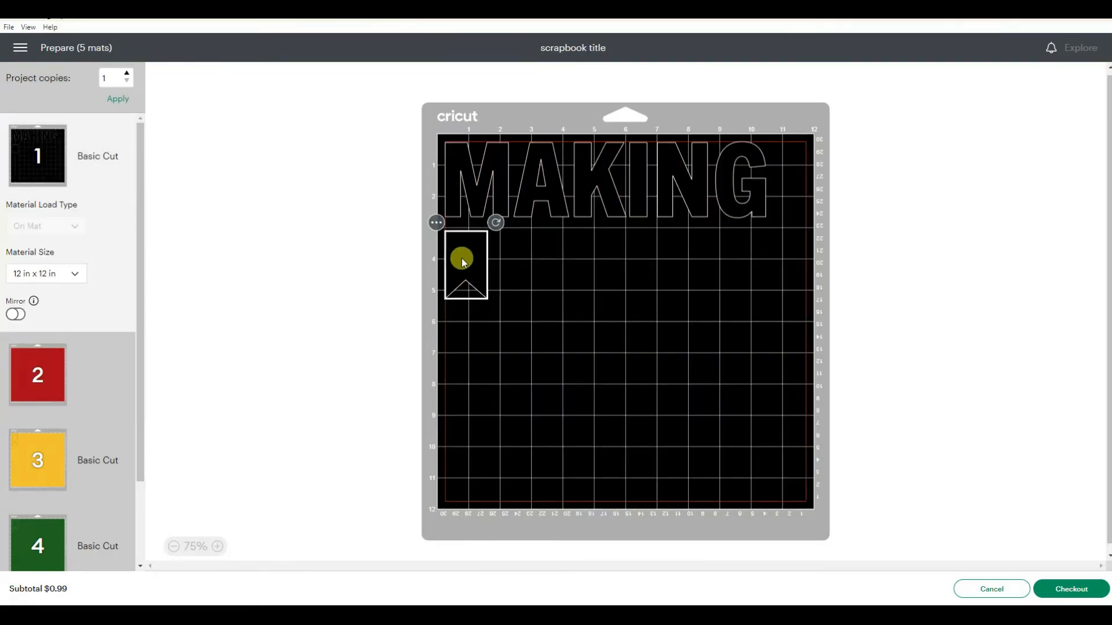
Move the yellow pennant to the black mat and place it beside the first pennant, below MAKING
click(36, 451)
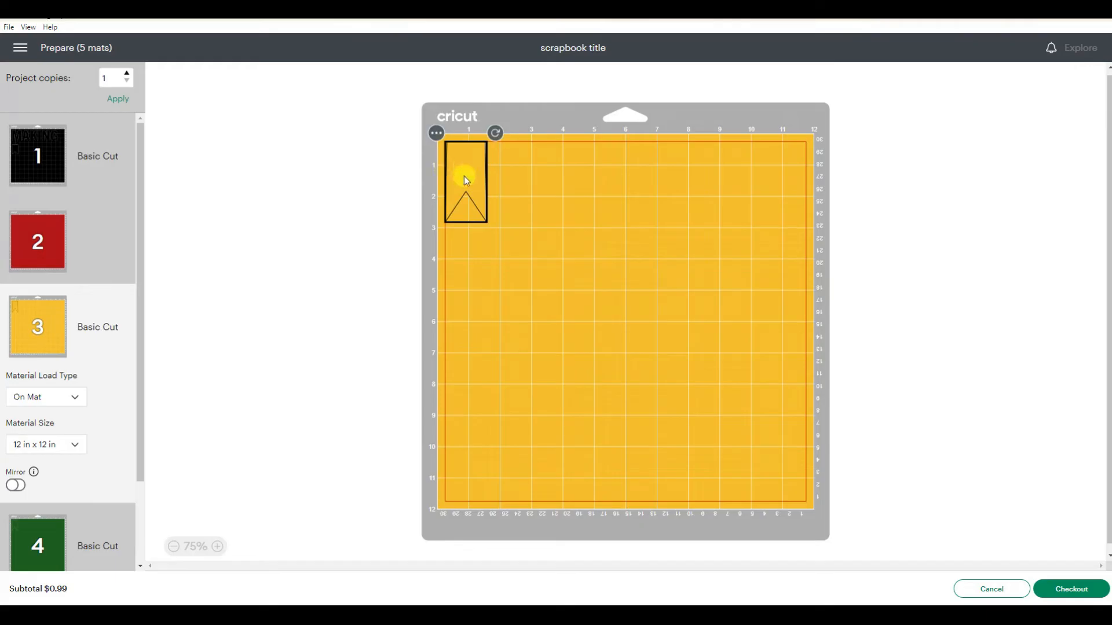
drag(466, 180, 569, 298)
click(537, 261)
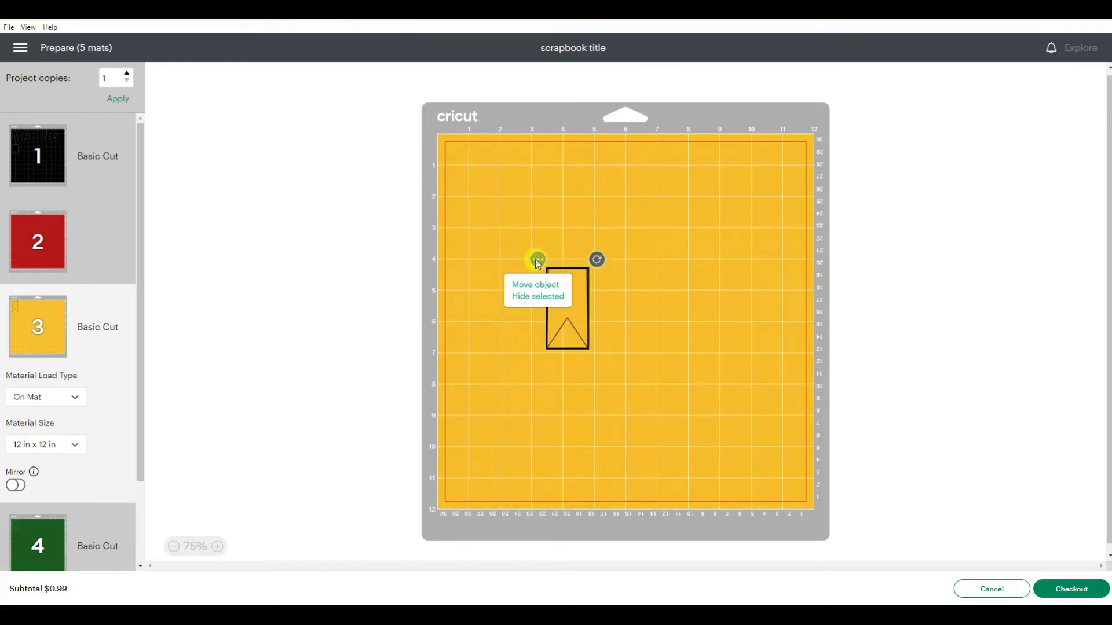
click(539, 282)
click(407, 162)
click(760, 248)
drag(578, 303, 528, 263)
Move the green pennant to the black mat and place it as the third pennant in the row below MAKING
click(55, 538)
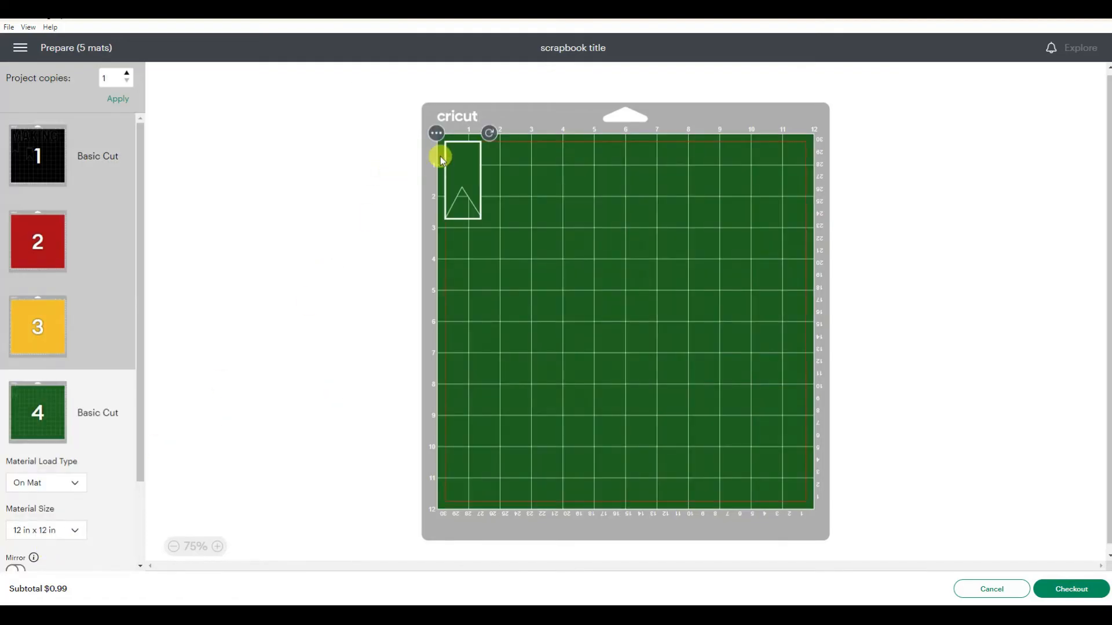
click(437, 136)
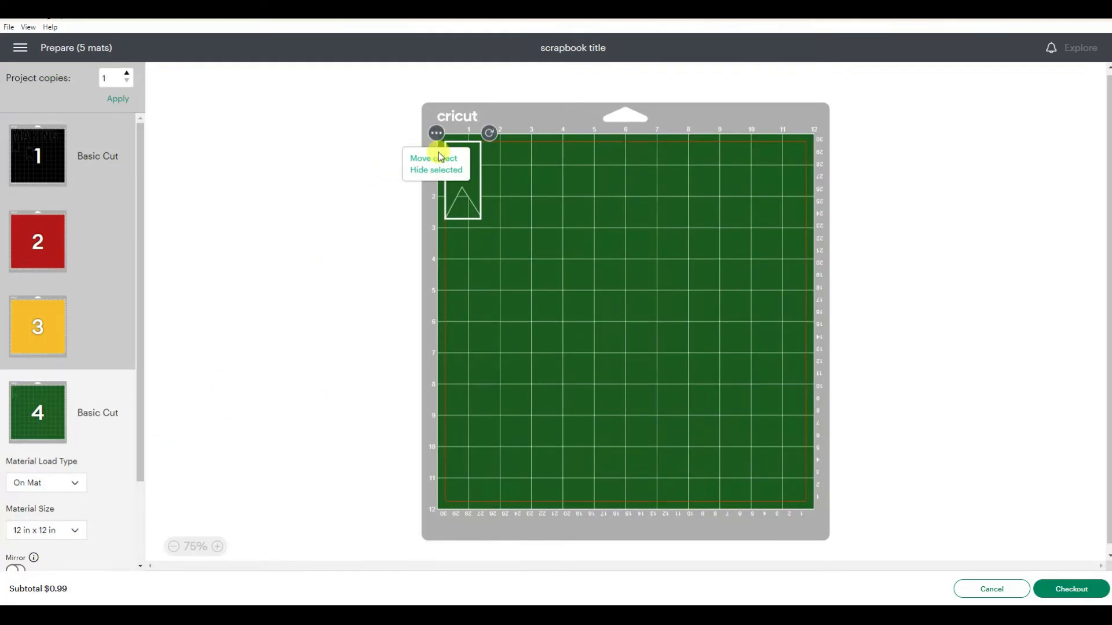
click(440, 162)
click(425, 173)
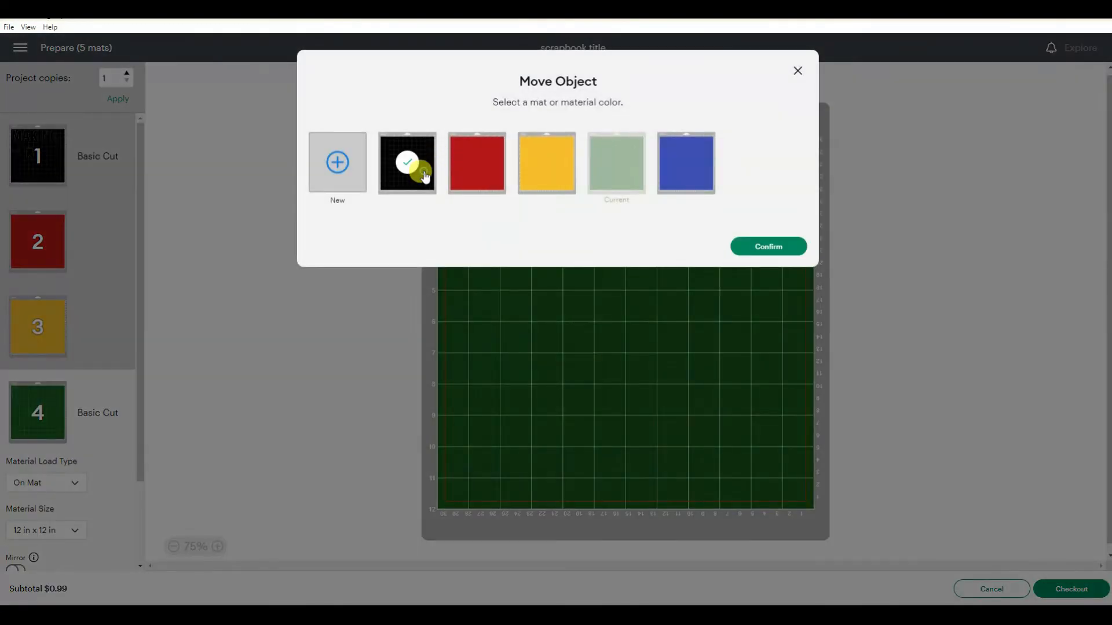
click(747, 245)
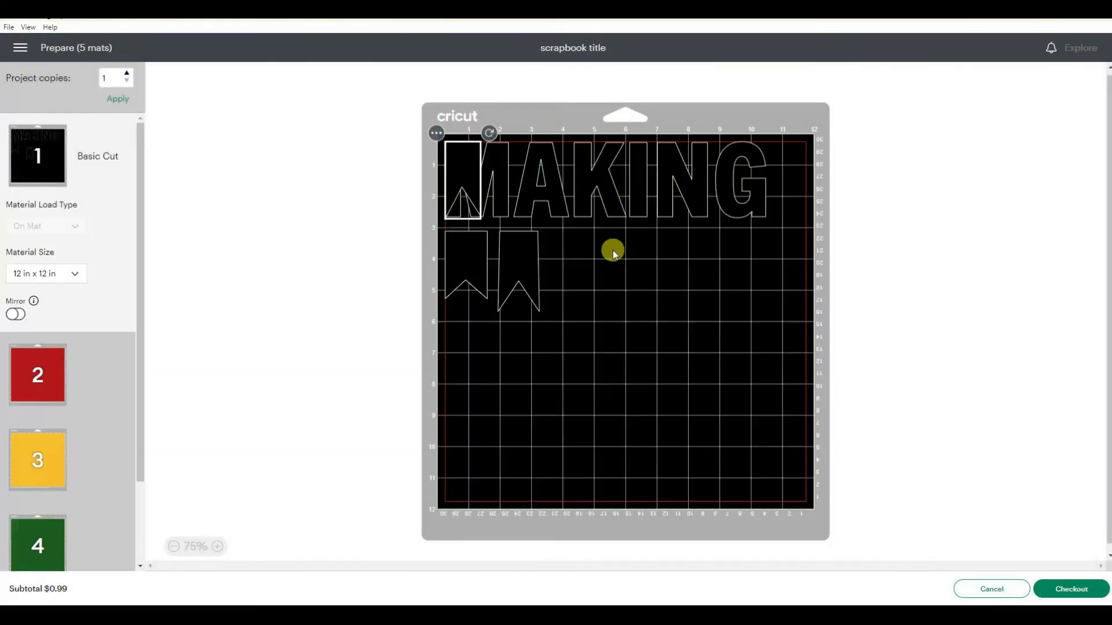
drag(494, 188, 567, 259)
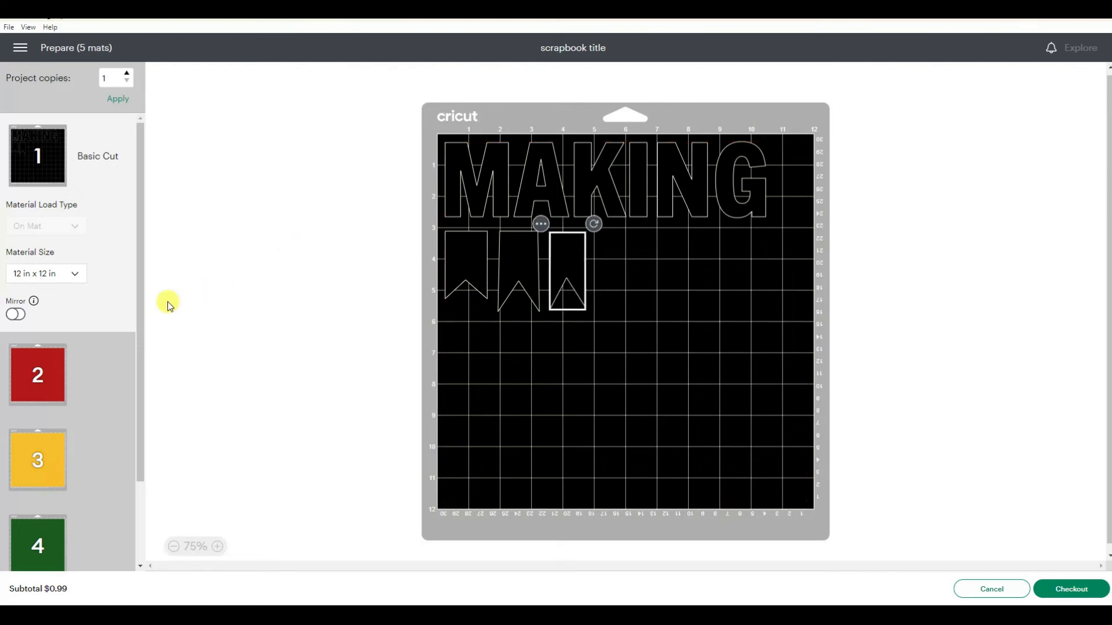
Move the blue pennant to the black mat at the end of the pennant row, and continue to the machine connection stage
scroll(38, 323, down, 2)
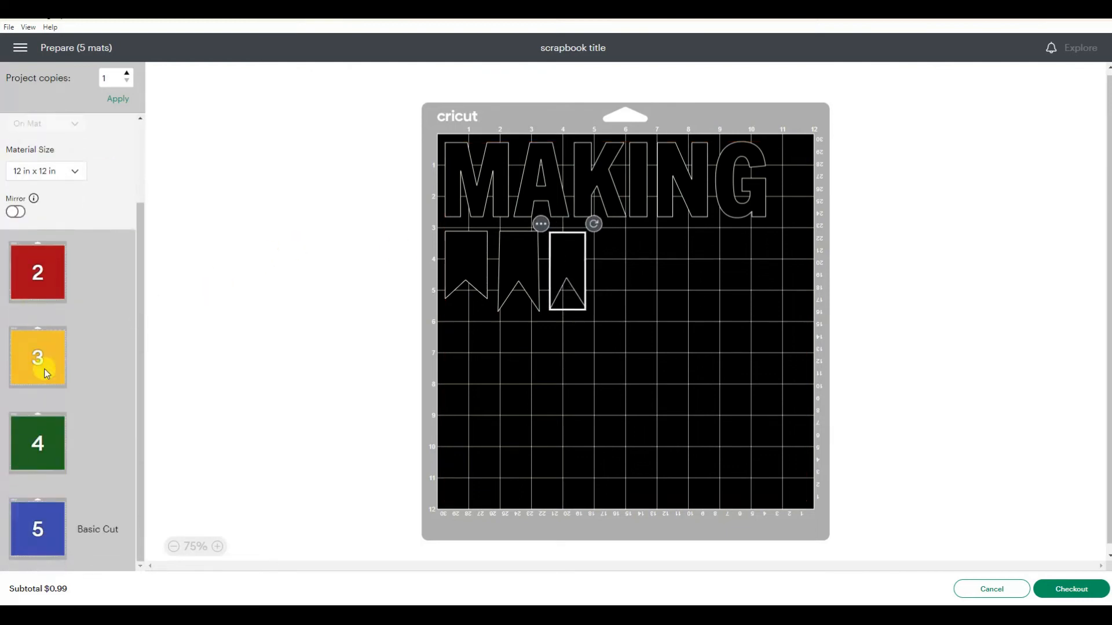
click(26, 525)
drag(468, 176, 581, 298)
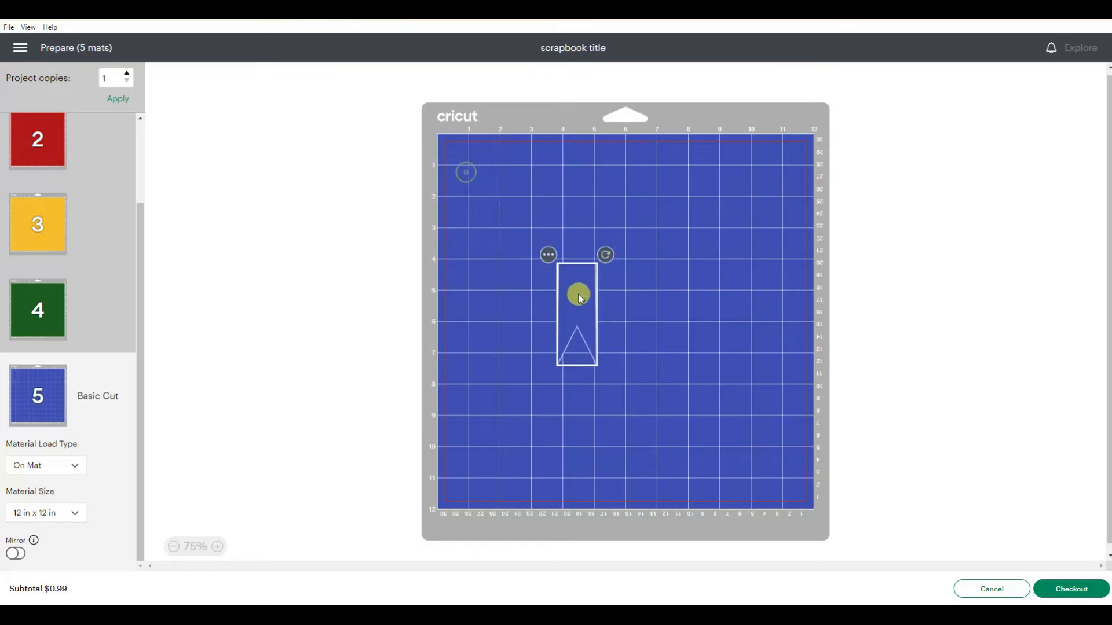
click(548, 255)
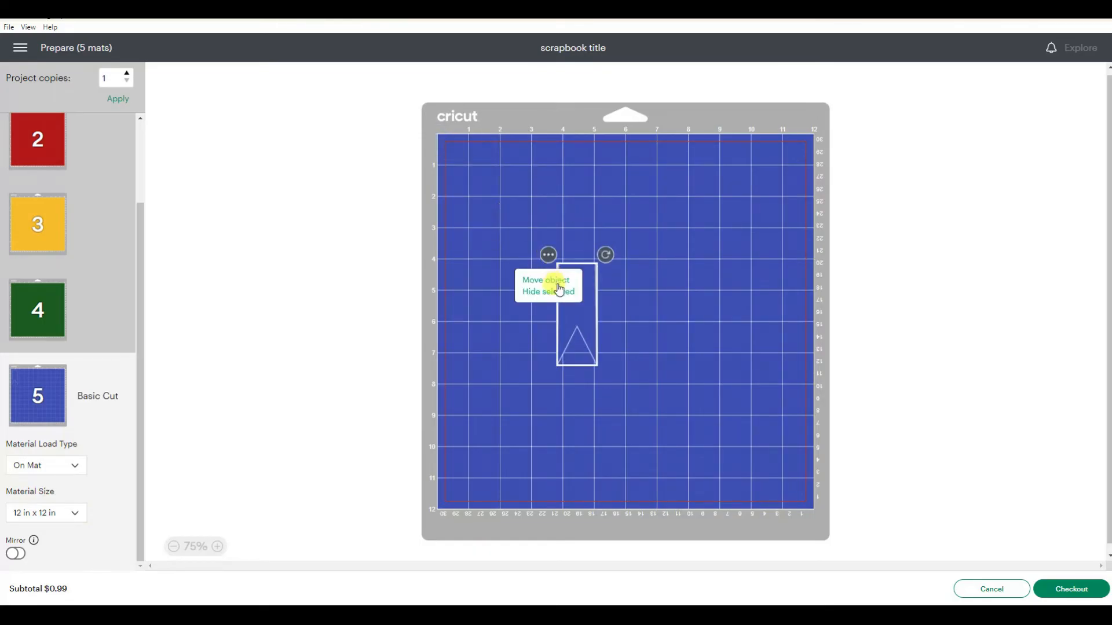
click(546, 280)
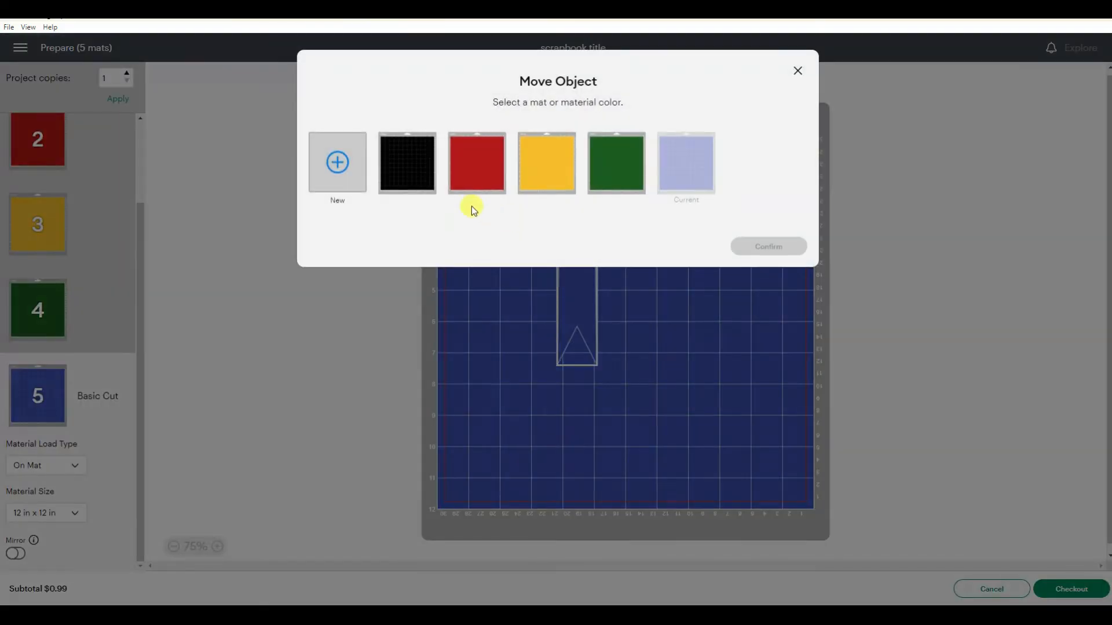
click(425, 184)
click(757, 248)
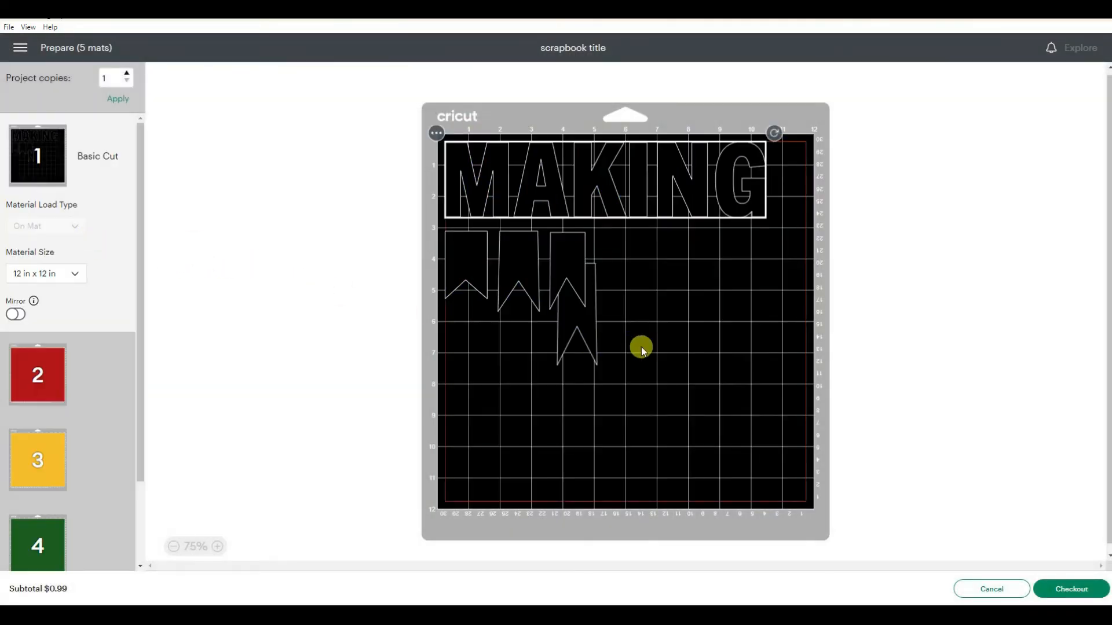
drag(578, 325, 613, 296)
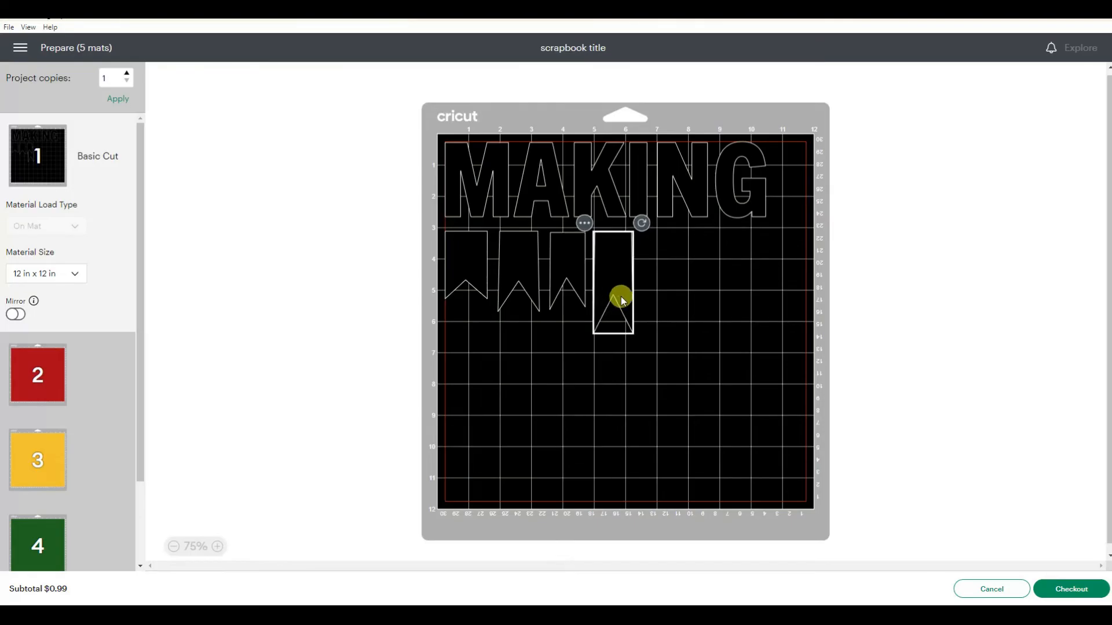
click(697, 322)
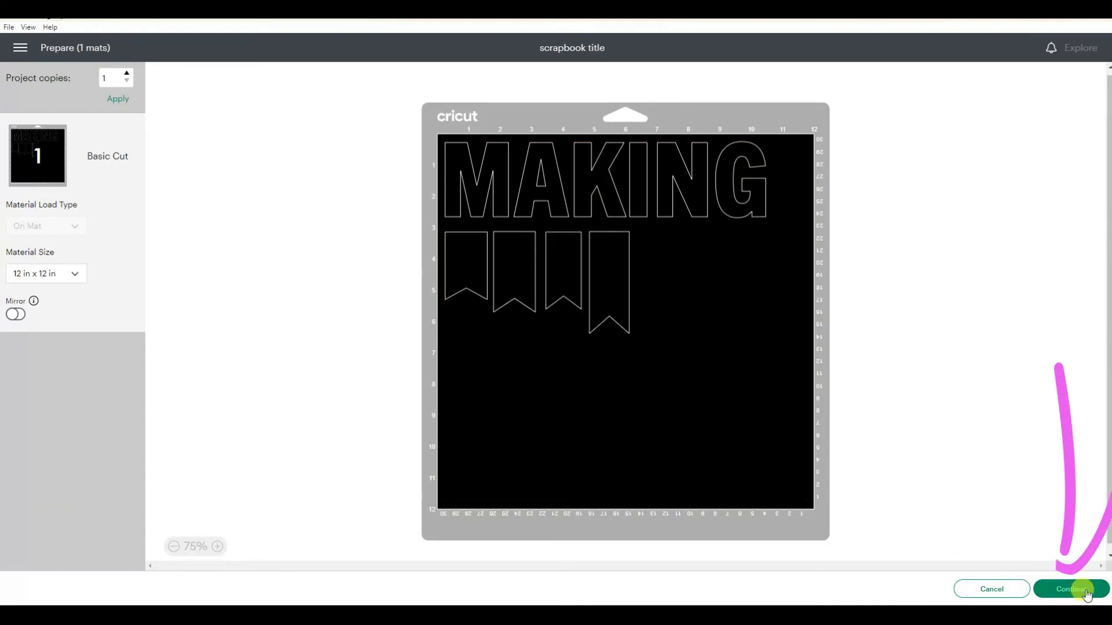
click(1086, 592)
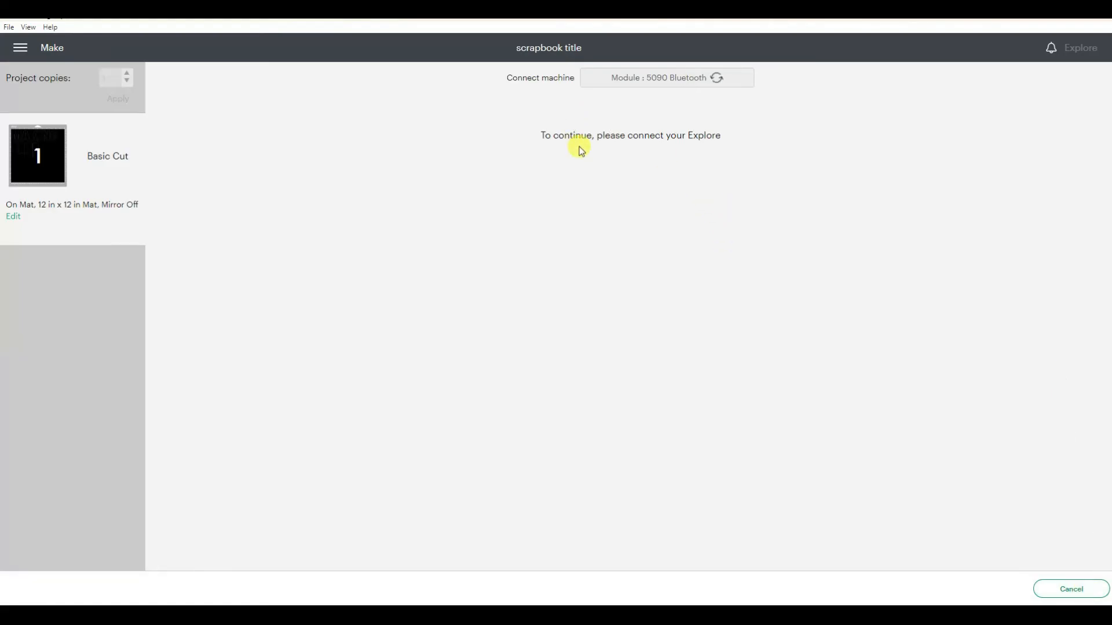